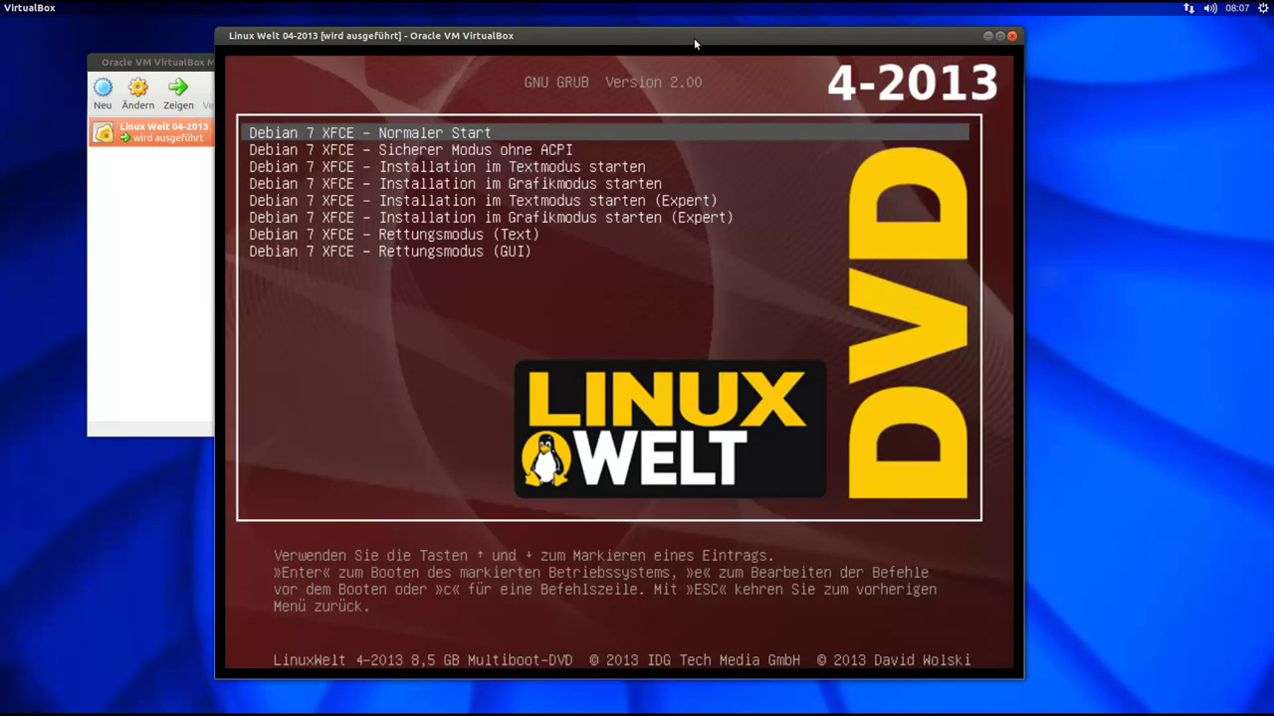
Step: Look through the Debian 7 XFCE boot menu entries, from normal start through the installation modes to the rescue modes
key(Down)
key(Down)
key(Down)
key(Down)
key(Down)
key(Down)
key(Up)
key(Up)
key(Up)
key(Up)
key(Up)
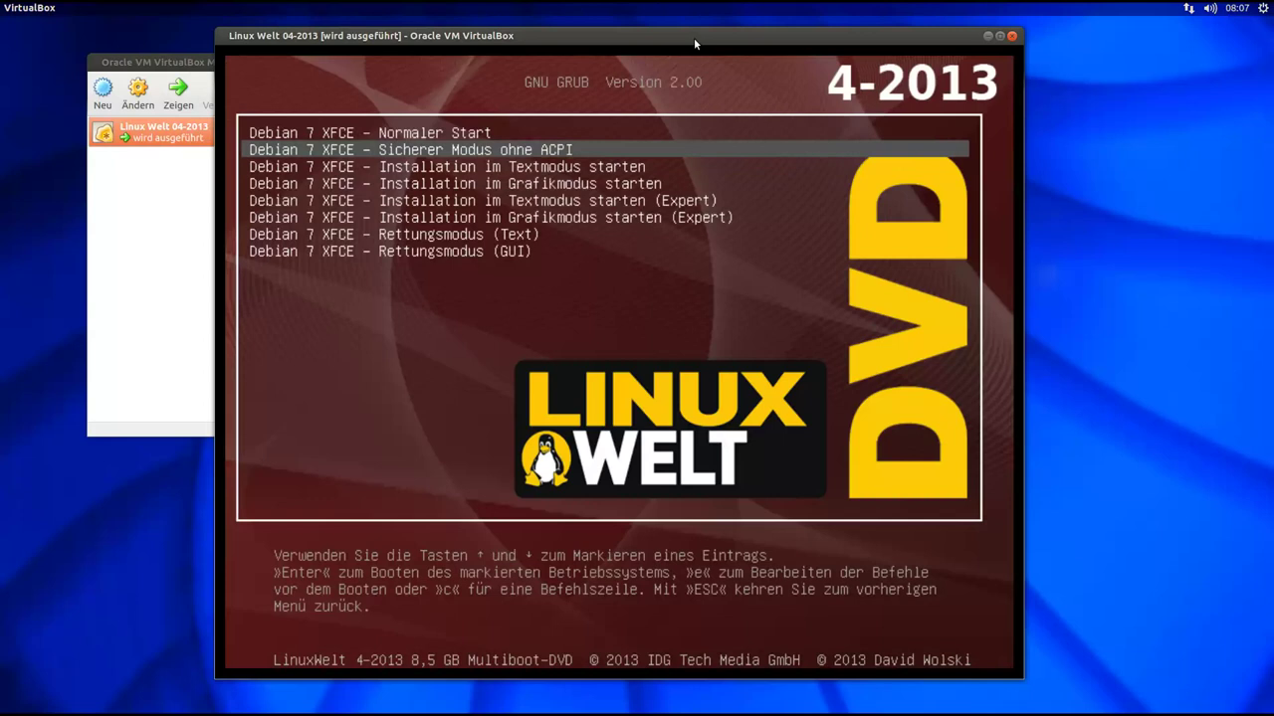
key(Up)
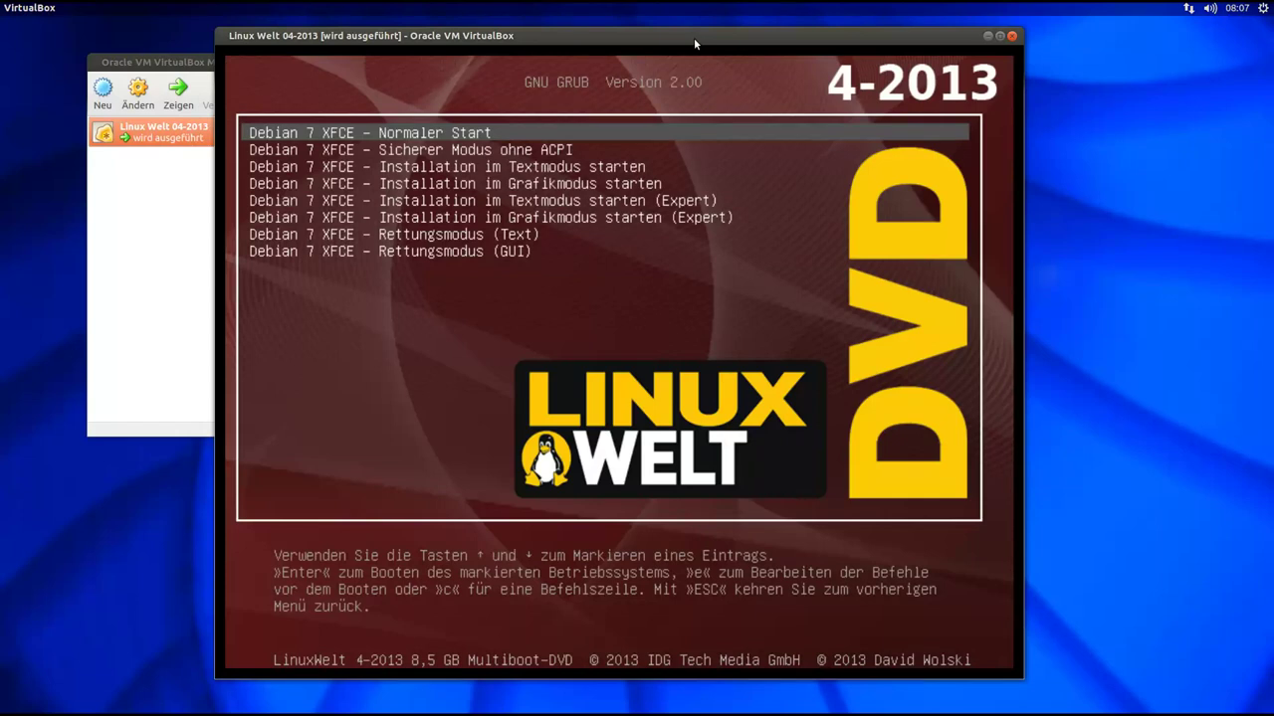
key(Down)
key(Down)
key(Down)
key(Down)
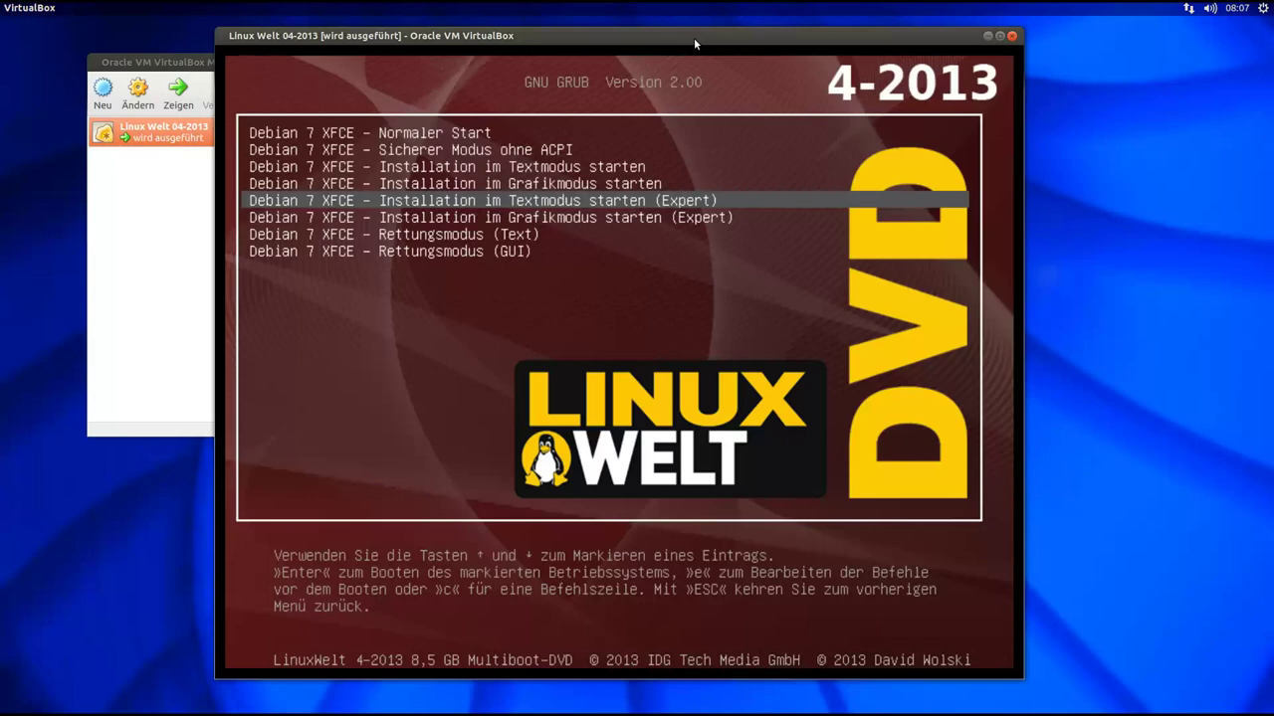
Step: Boot the live system with the "Debian 7 XFCE – Normaler Start" entry
key(Up)
key(Up)
key(Up)
key(Up)
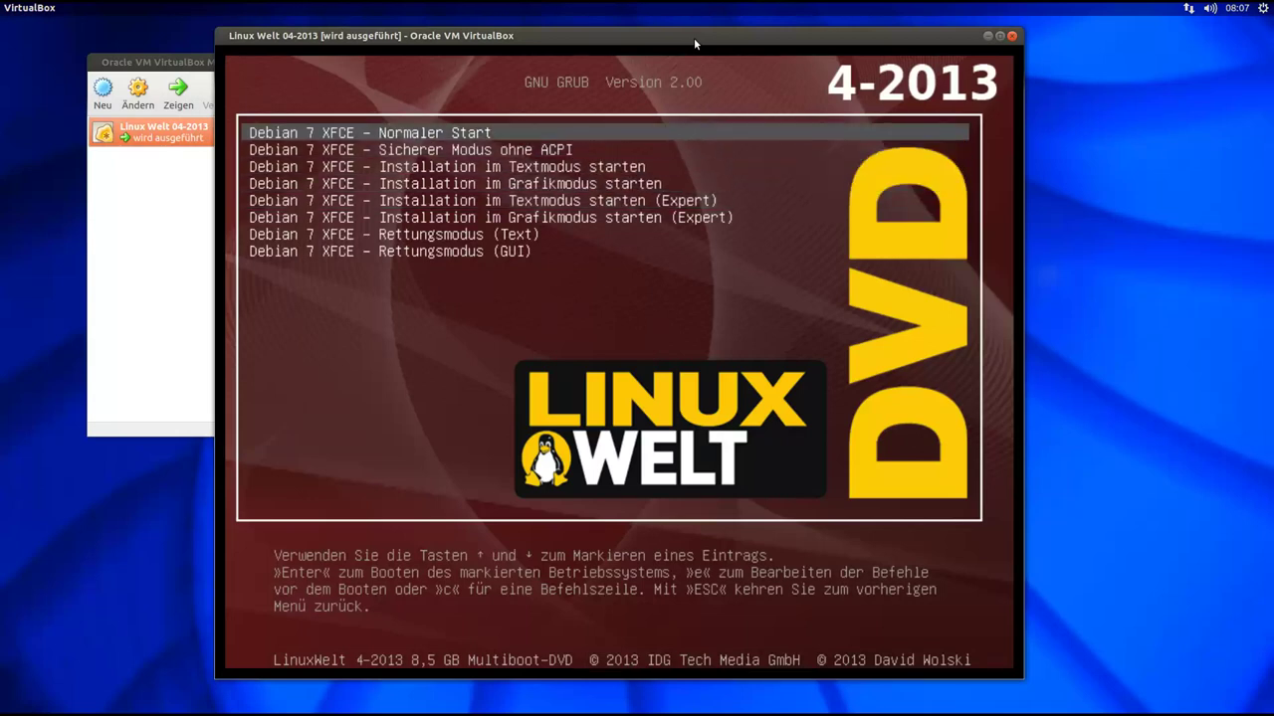
key(Return)
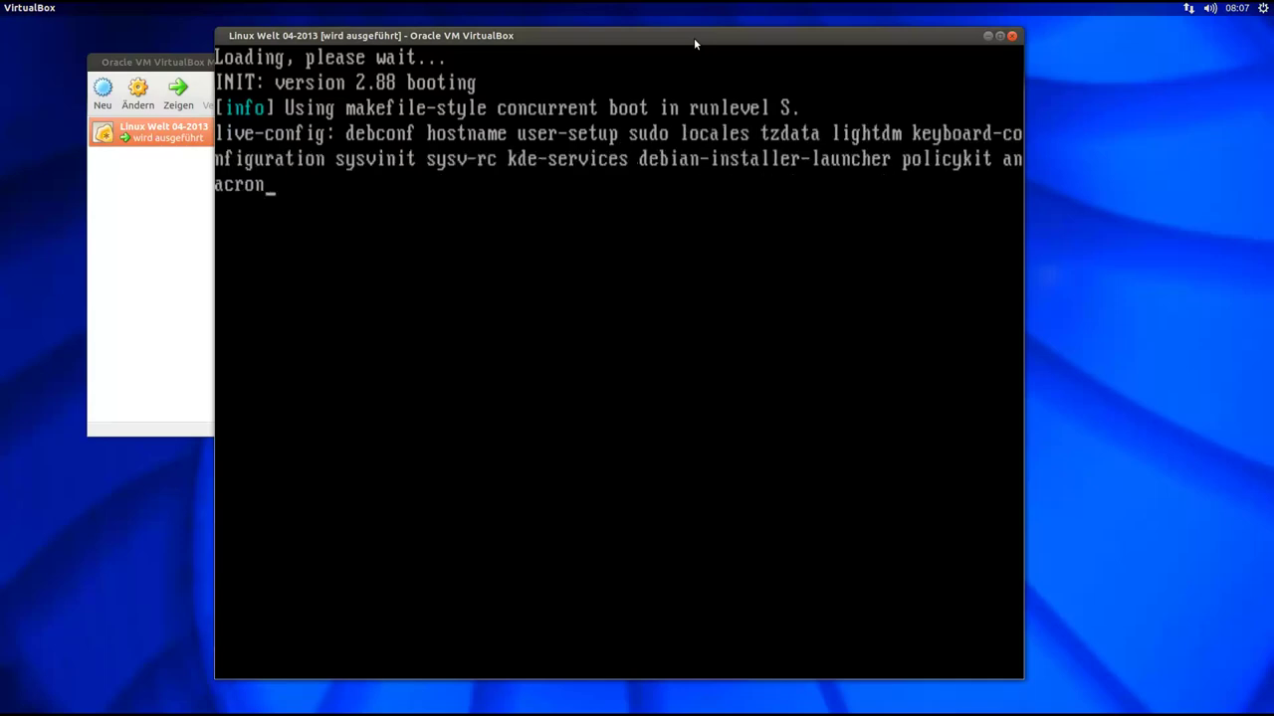
Step: Minimize the VirtualBox Manager and shift the Linux Welt 04-2013 virtual machine window slightly
click(185, 62)
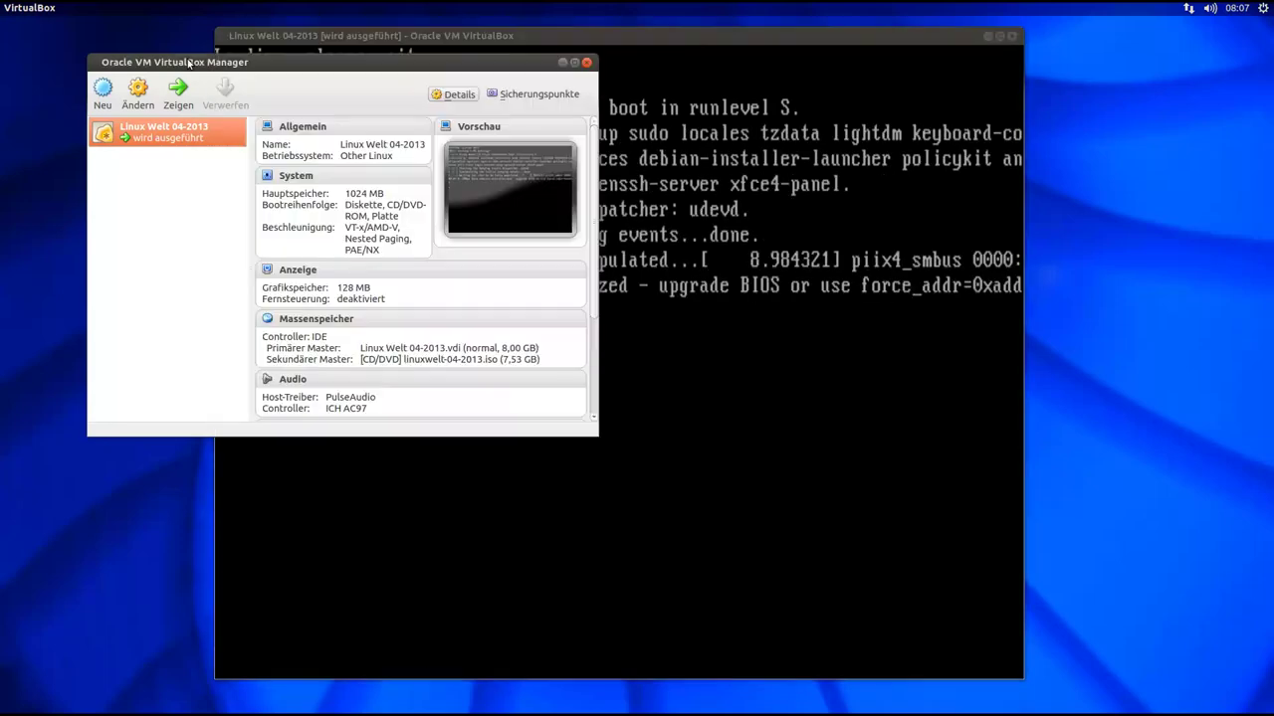
click(562, 62)
drag(567, 37, 564, 38)
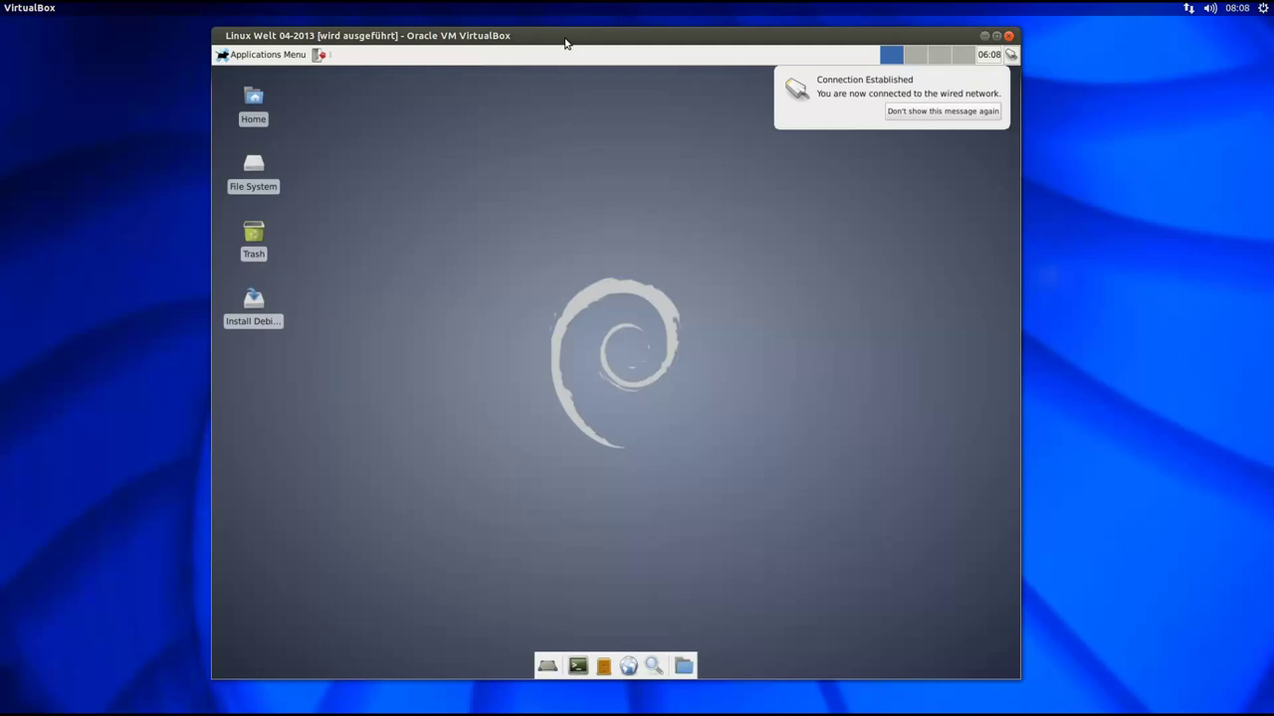
drag(551, 39, 542, 40)
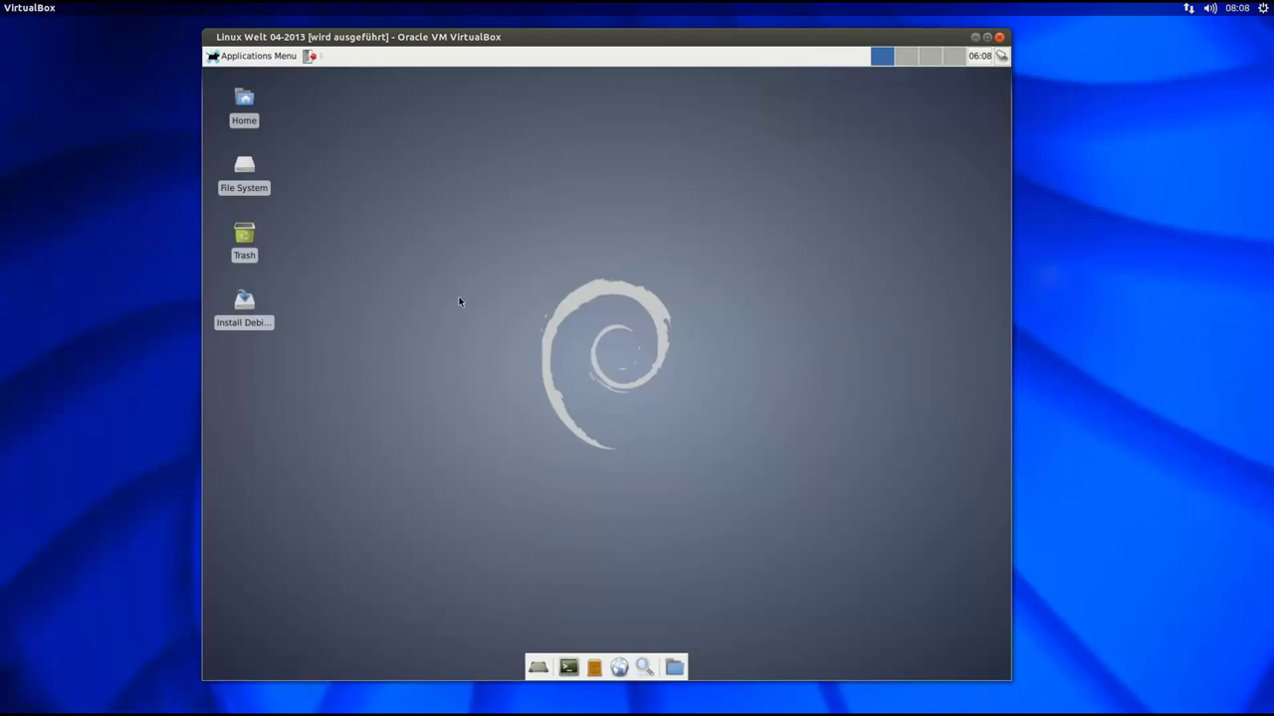
click(252, 57)
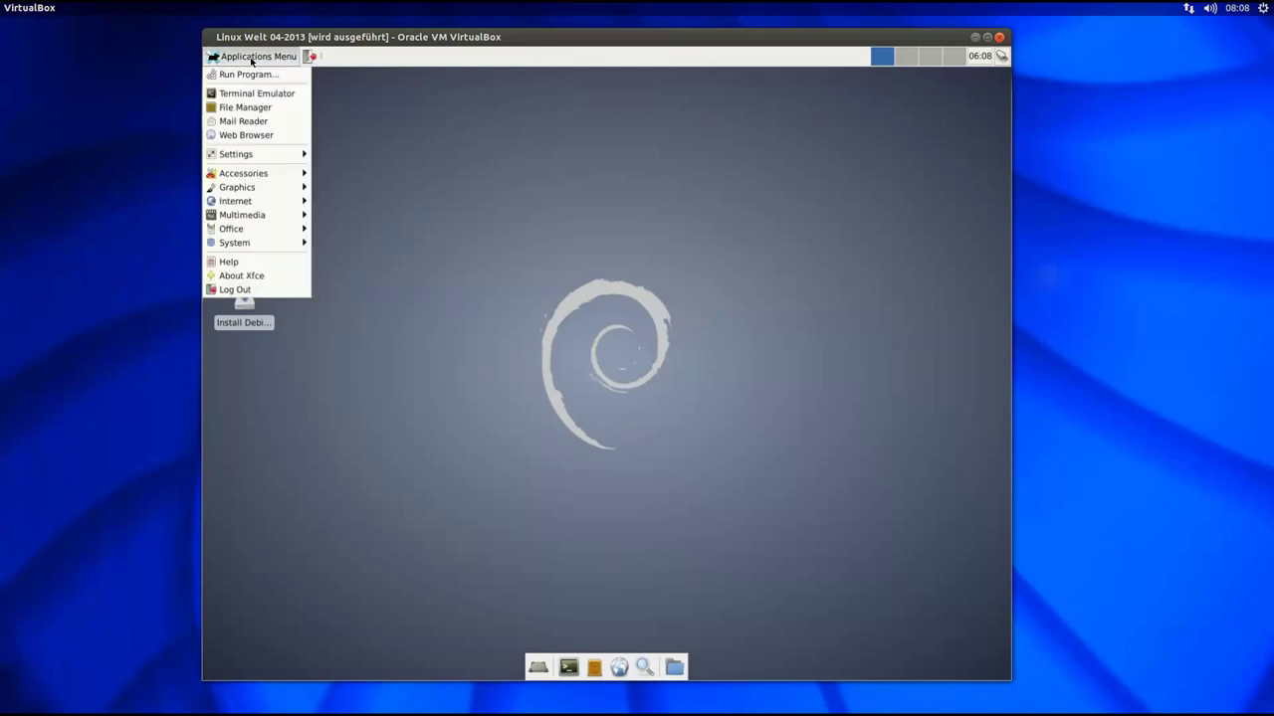
click(252, 58)
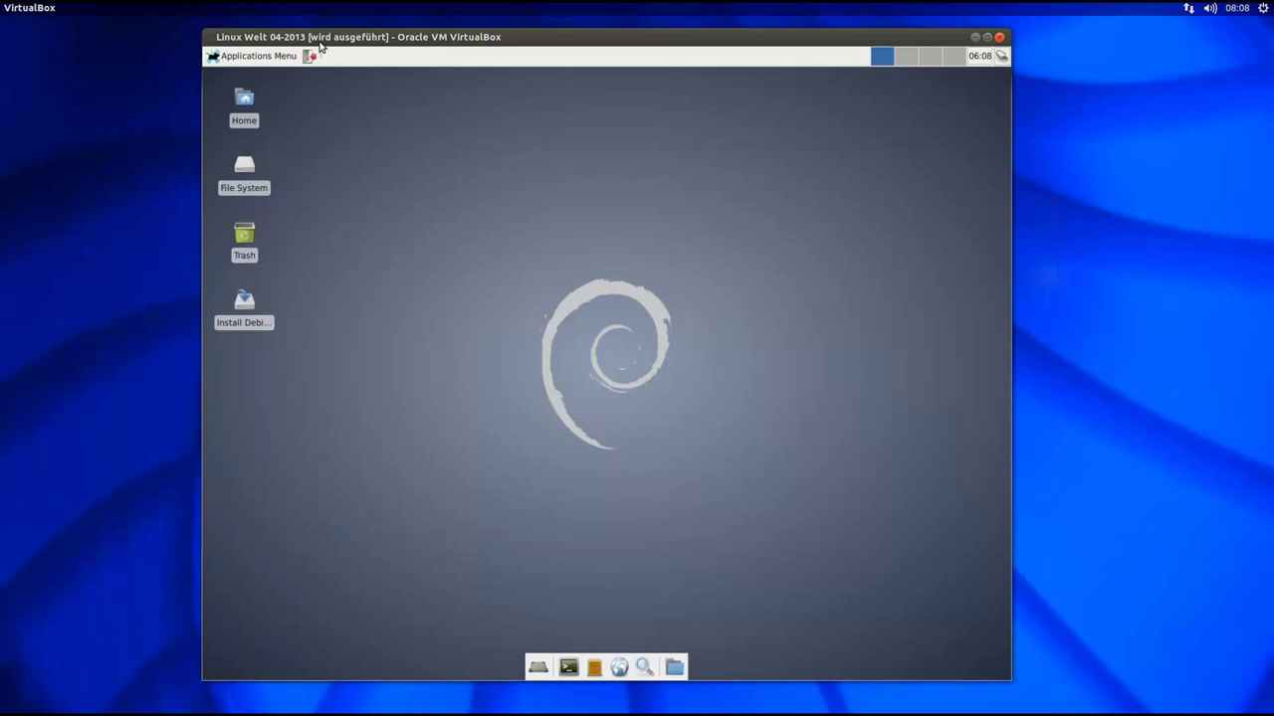
mouse_move(2, 118)
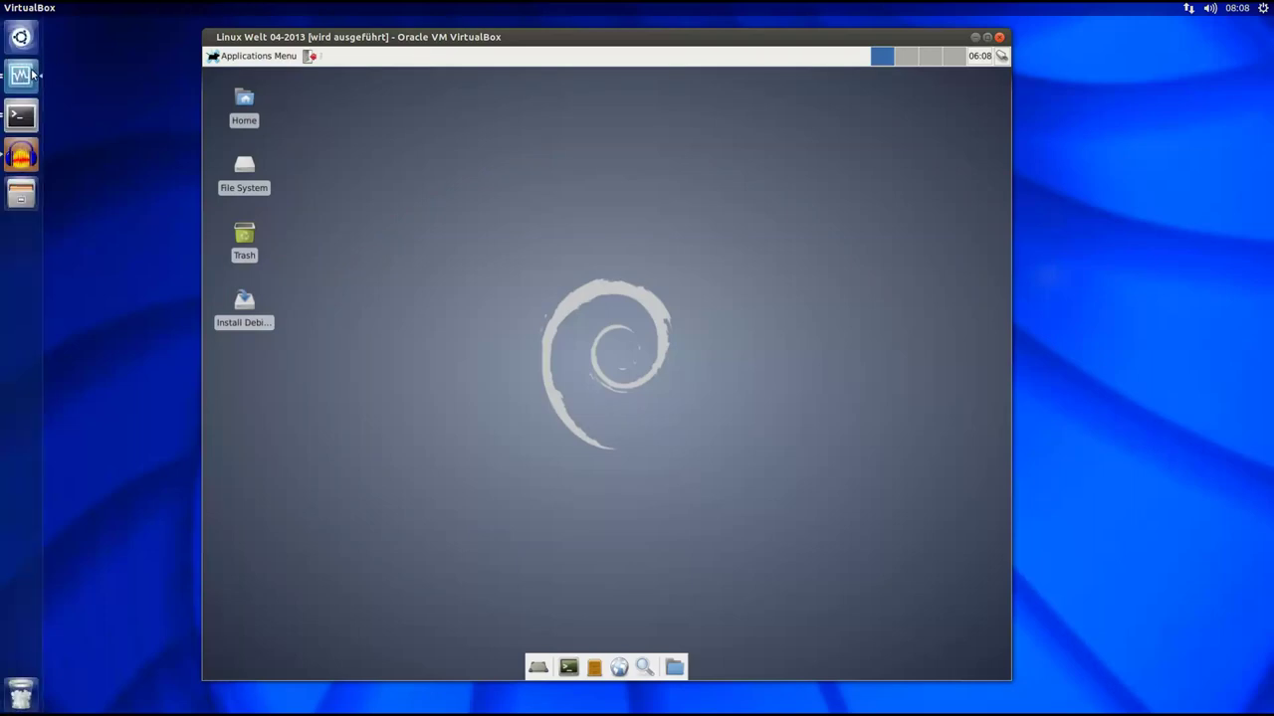
click(33, 74)
click(219, 184)
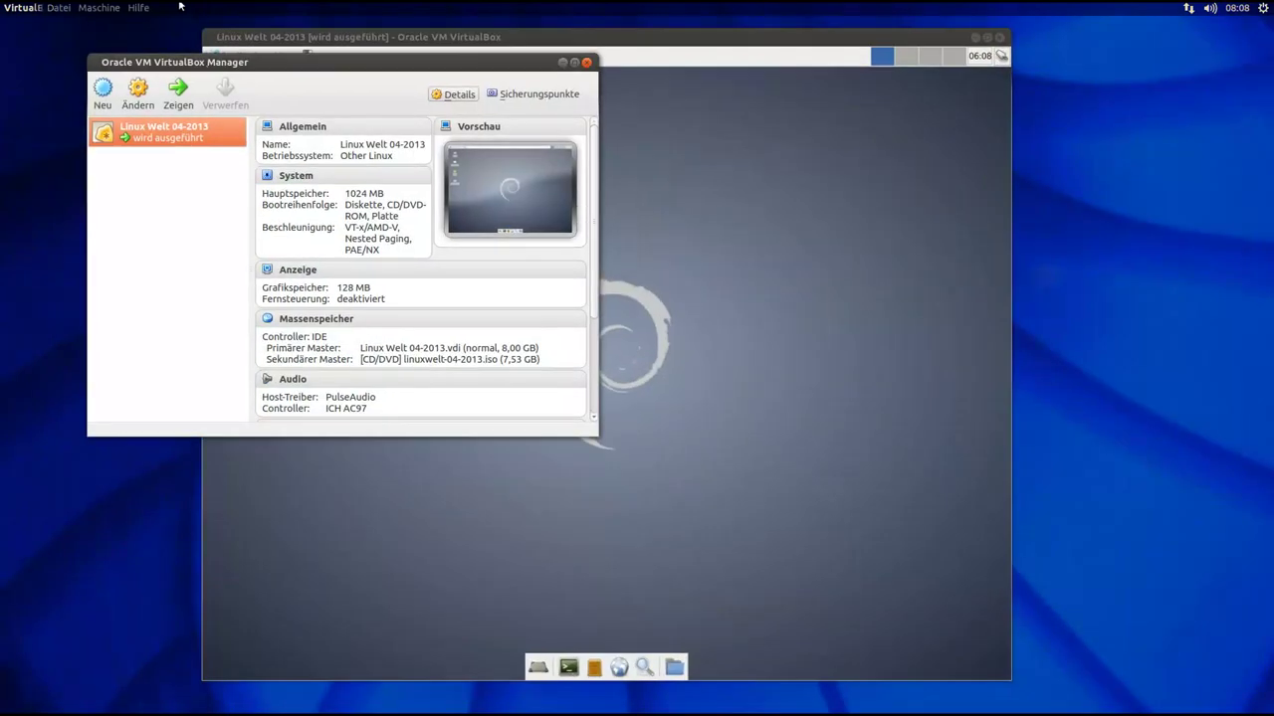
click(82, 8)
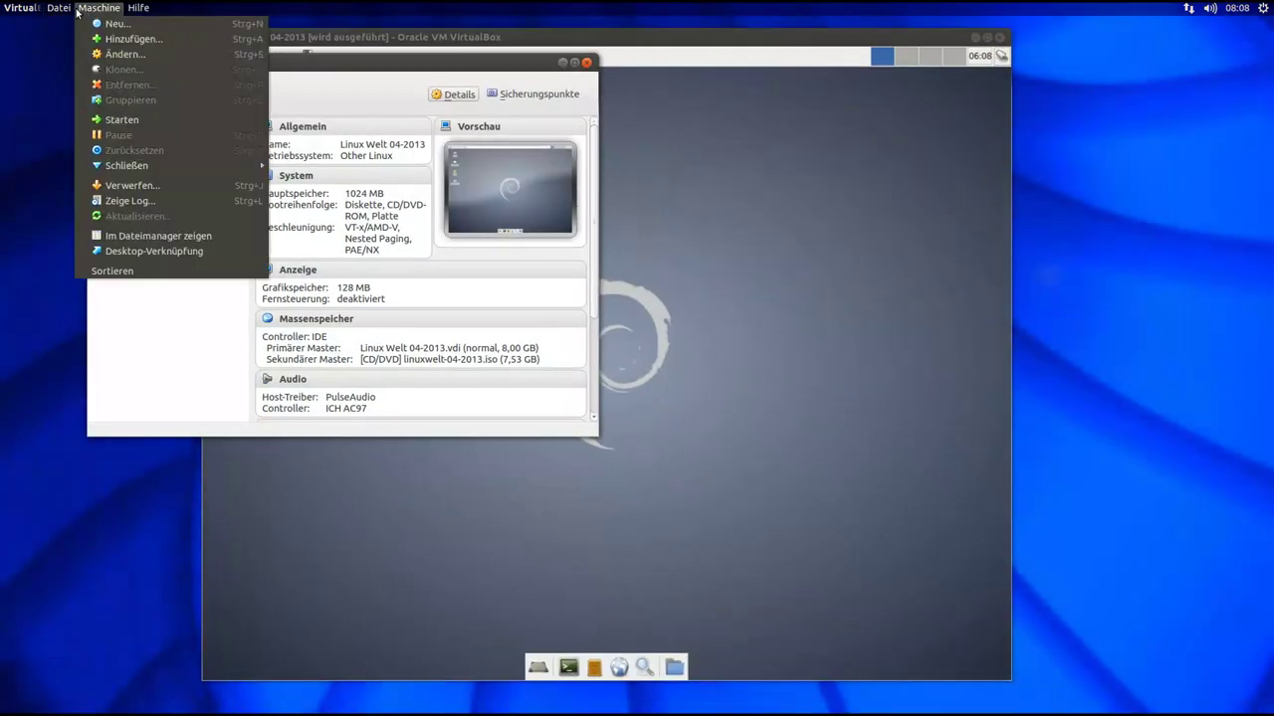
mouse_move(62, 10)
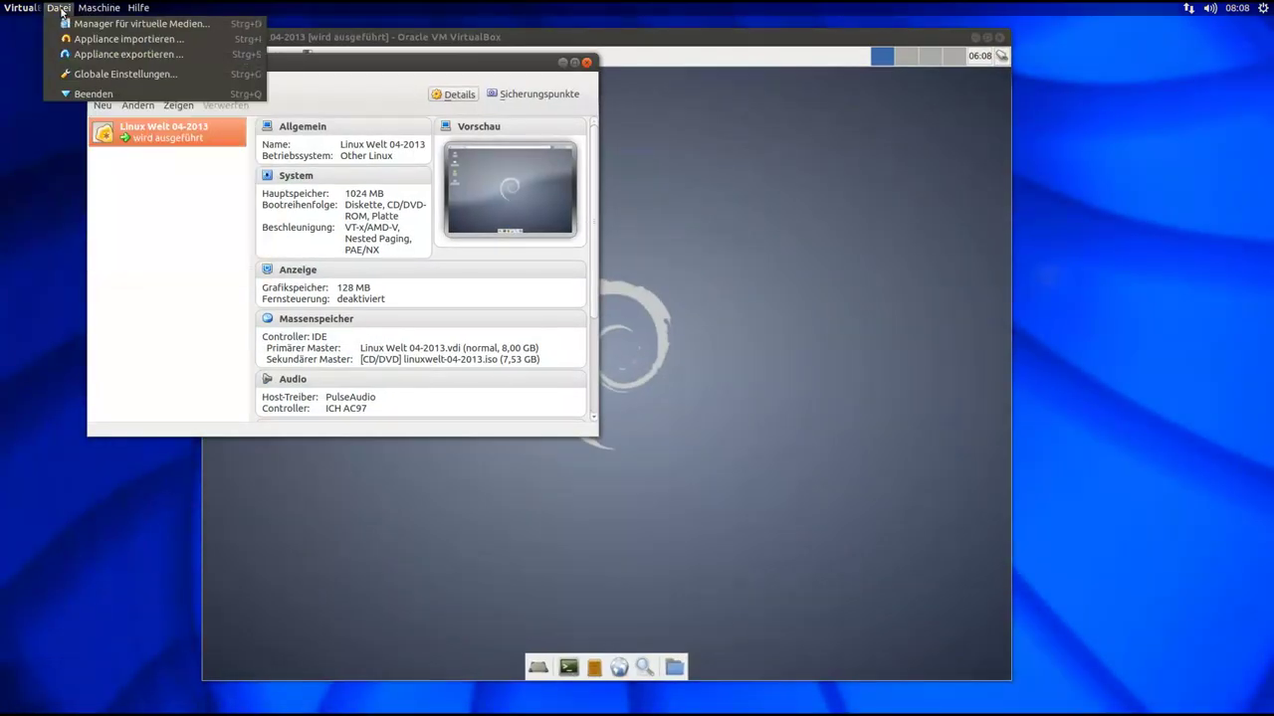
click(394, 38)
click(394, 38)
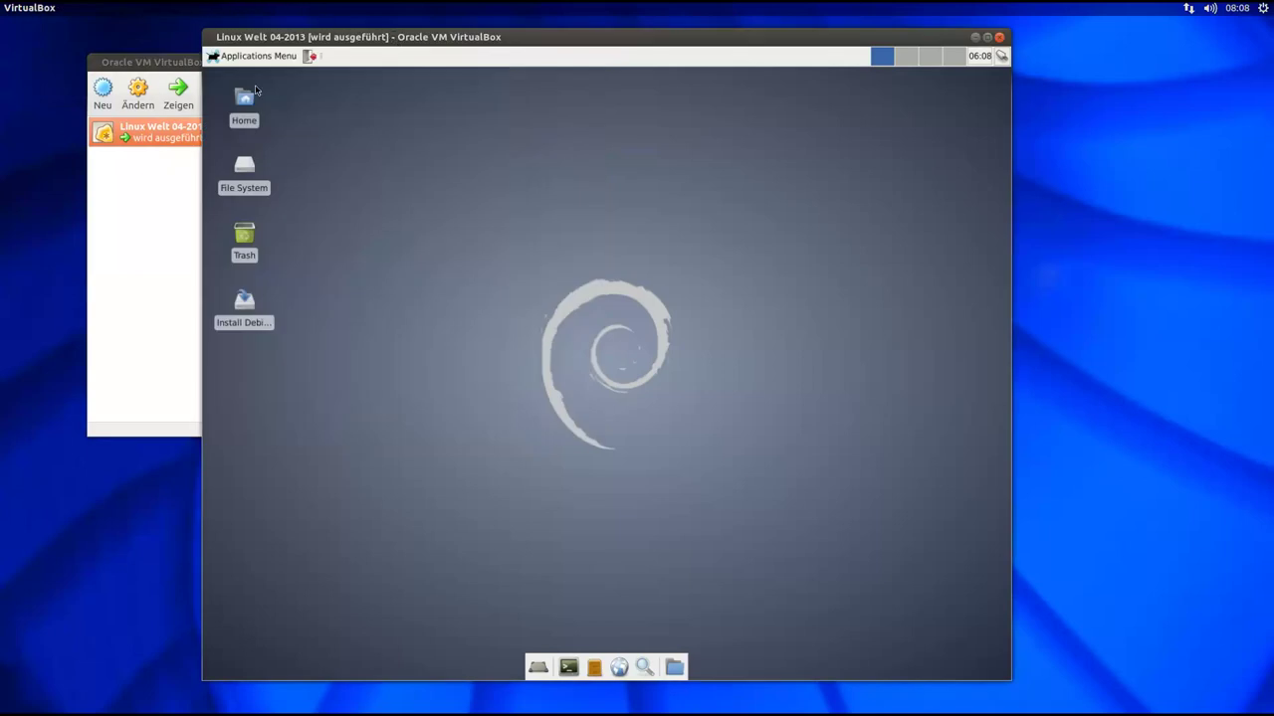
click(162, 80)
click(566, 59)
Step: Enlarge the Linux Welt 04-2013 virtual machine window to nearly full screen height and centre it on the host desktop
drag(572, 46, 562, 35)
drag(987, 665, 1131, 698)
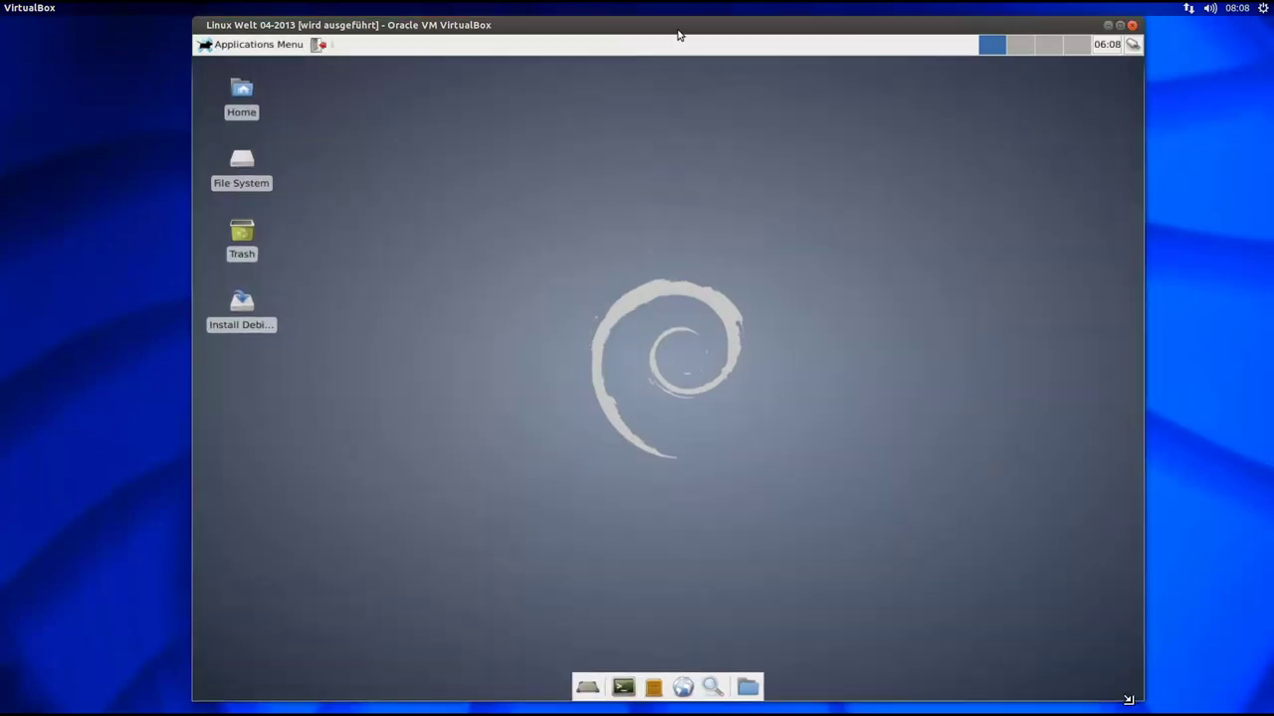
drag(677, 35, 645, 35)
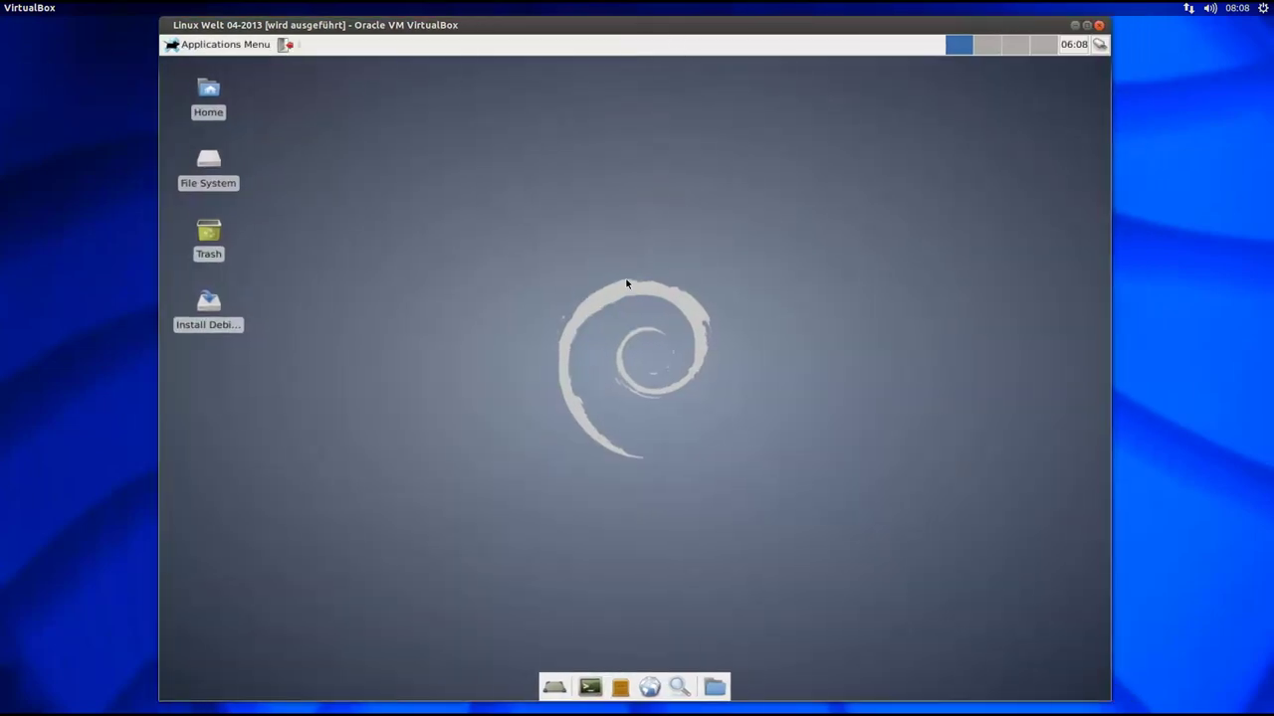
Step: Open a terminal on the Debian desktop and check its version in the About dialog
click(590, 687)
drag(548, 67, 724, 145)
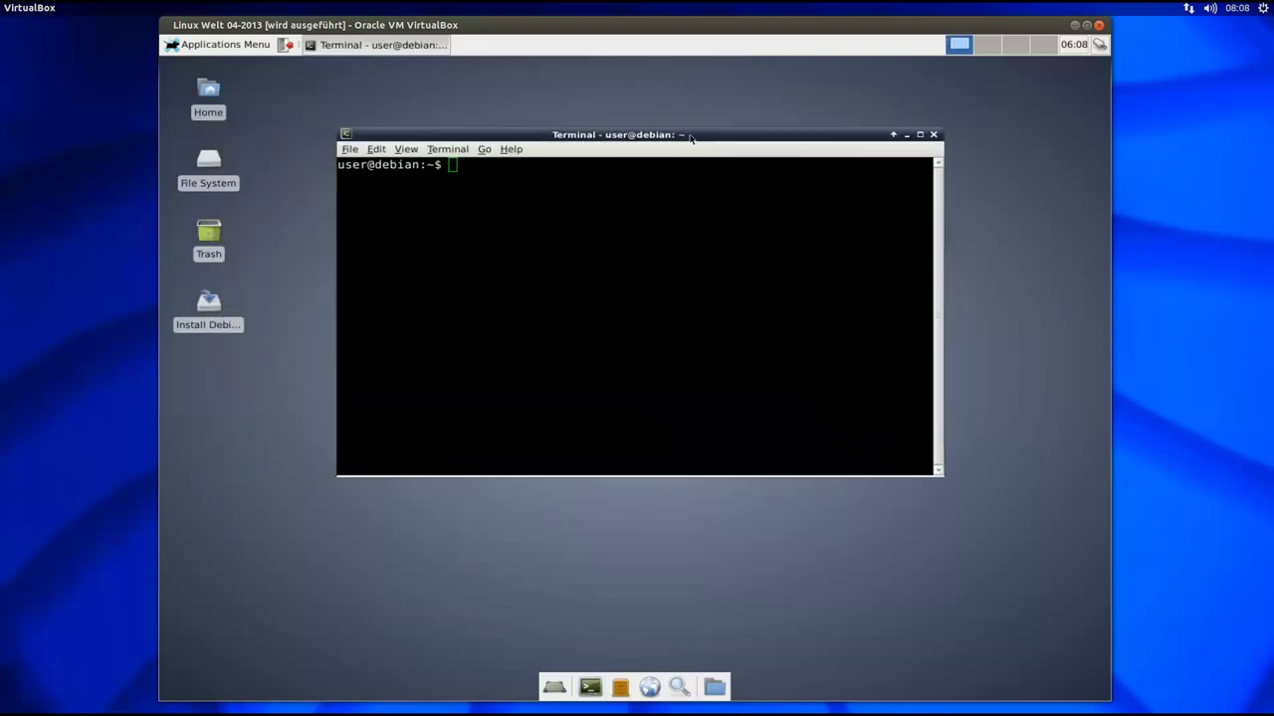
click(510, 149)
click(529, 193)
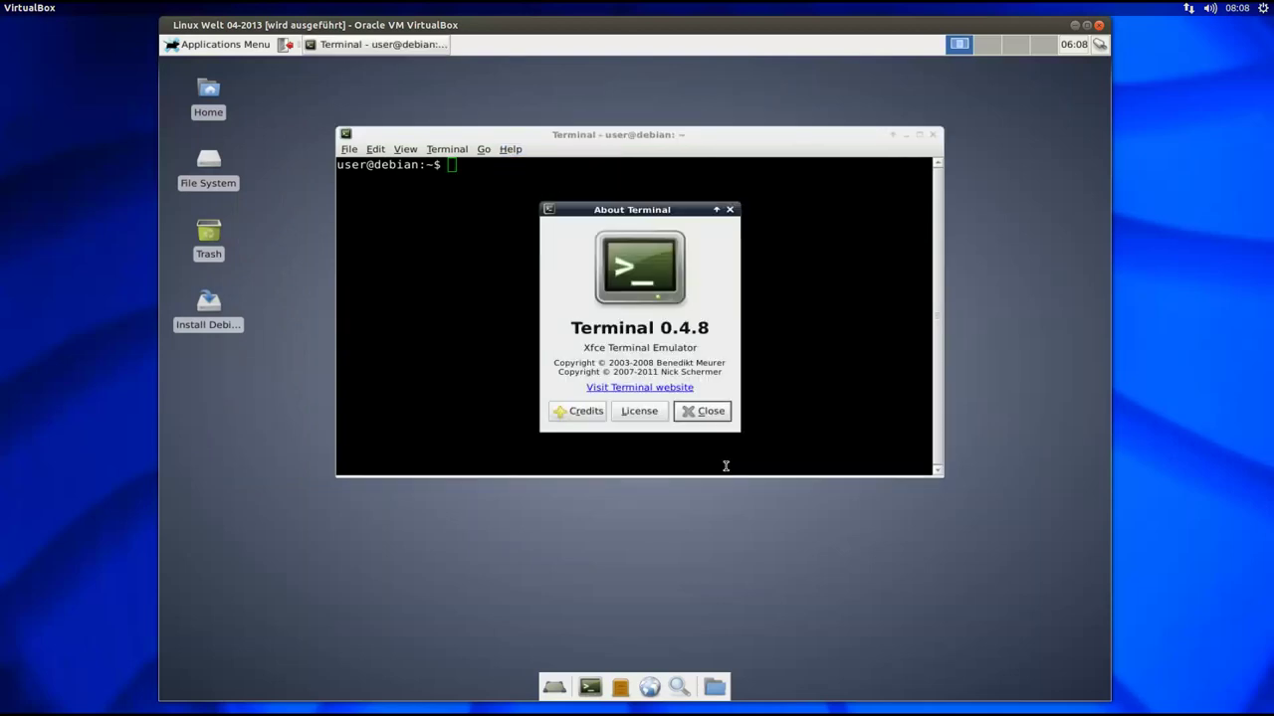
click(713, 412)
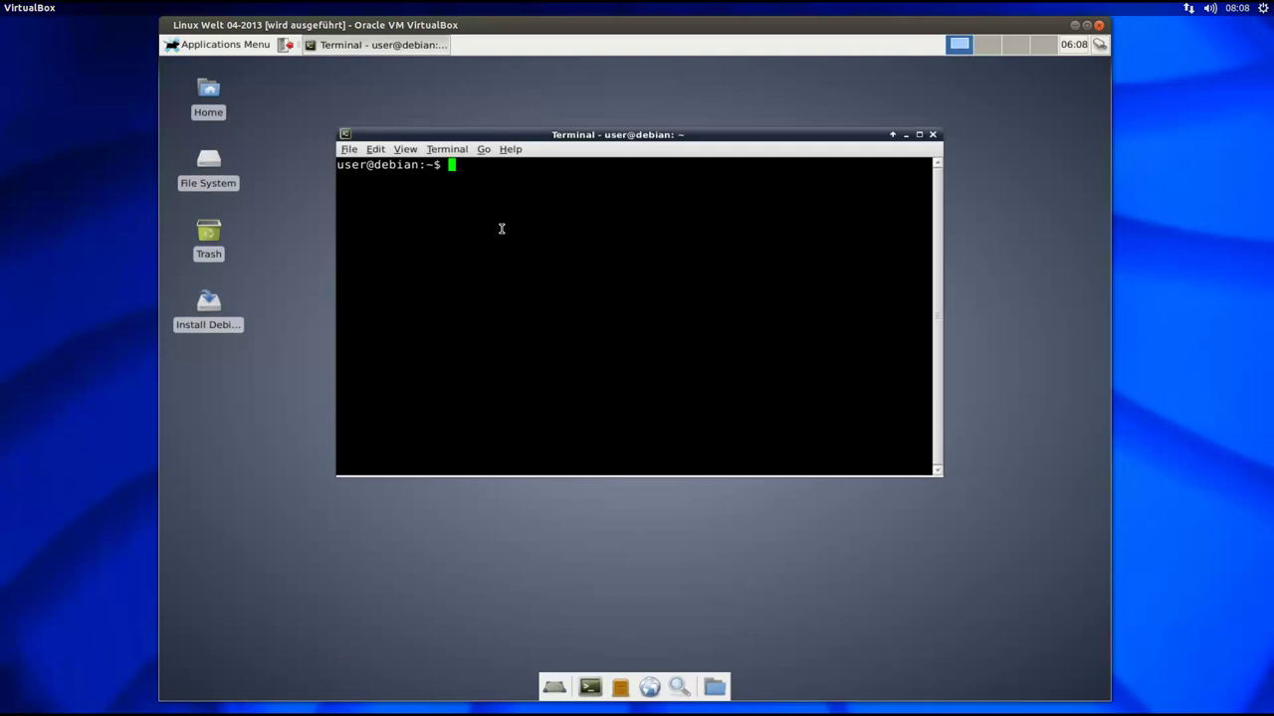
Step: Query the complete kernel information with "uname -a" and highlight the kernel version in the output
text(uname /a)
key(Return)
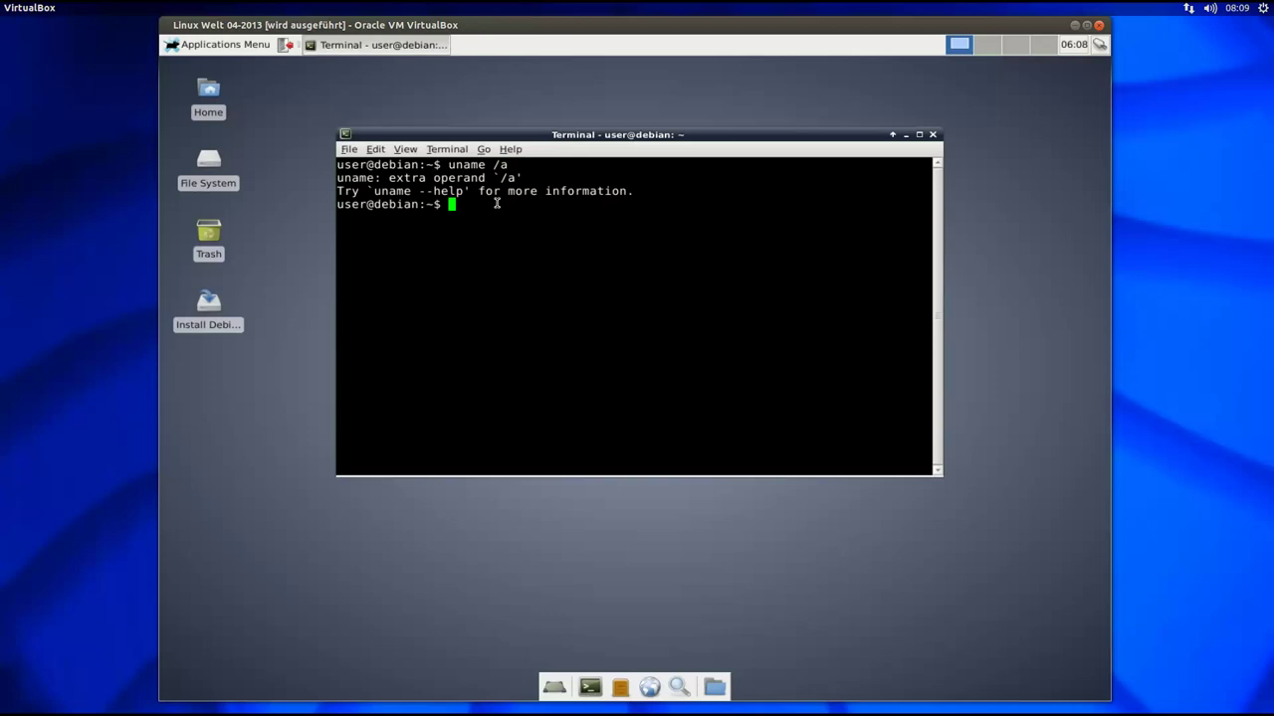
key(Up)
key(BackSpace)
key(BackSpace)
text(-a)
key(Return)
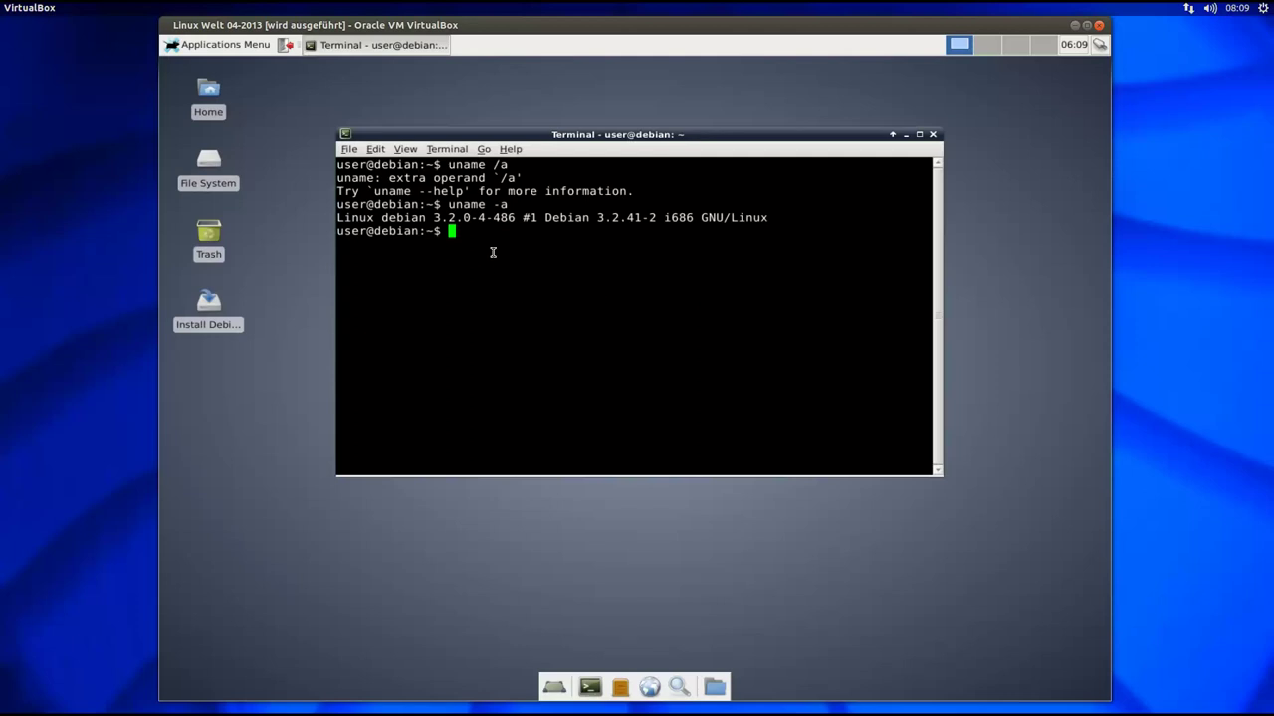
drag(430, 217, 487, 218)
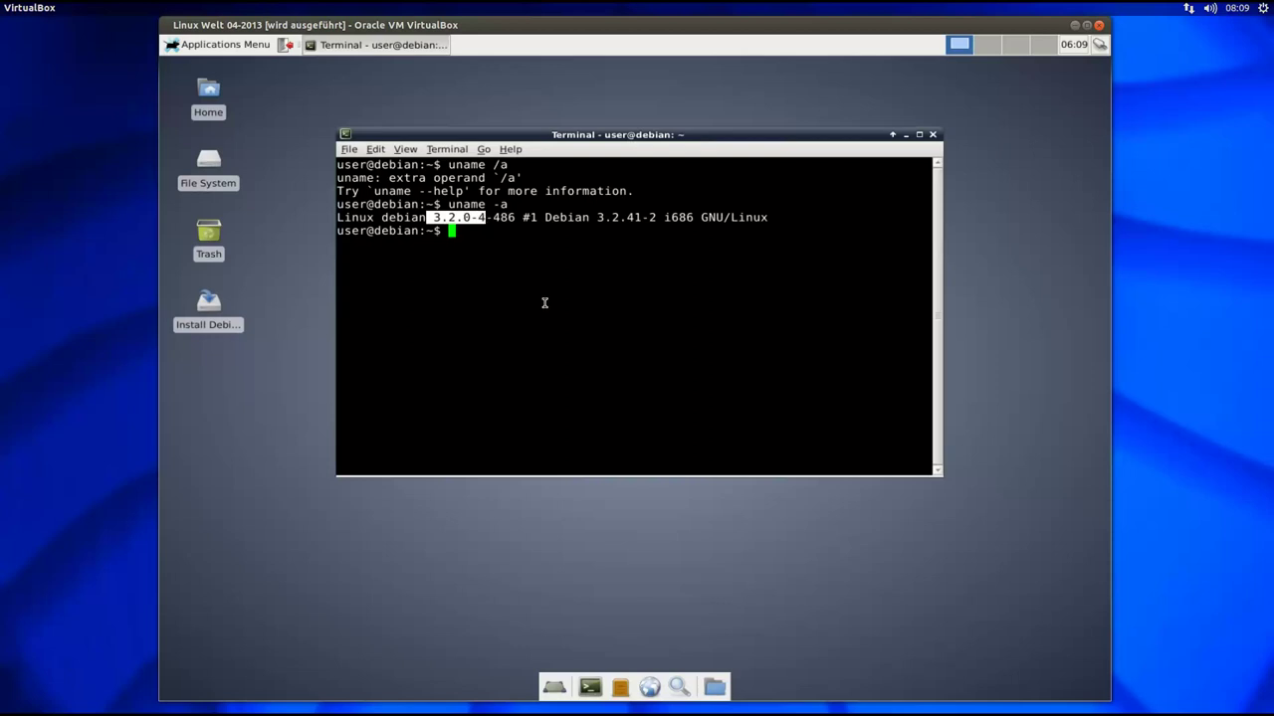
click(470, 229)
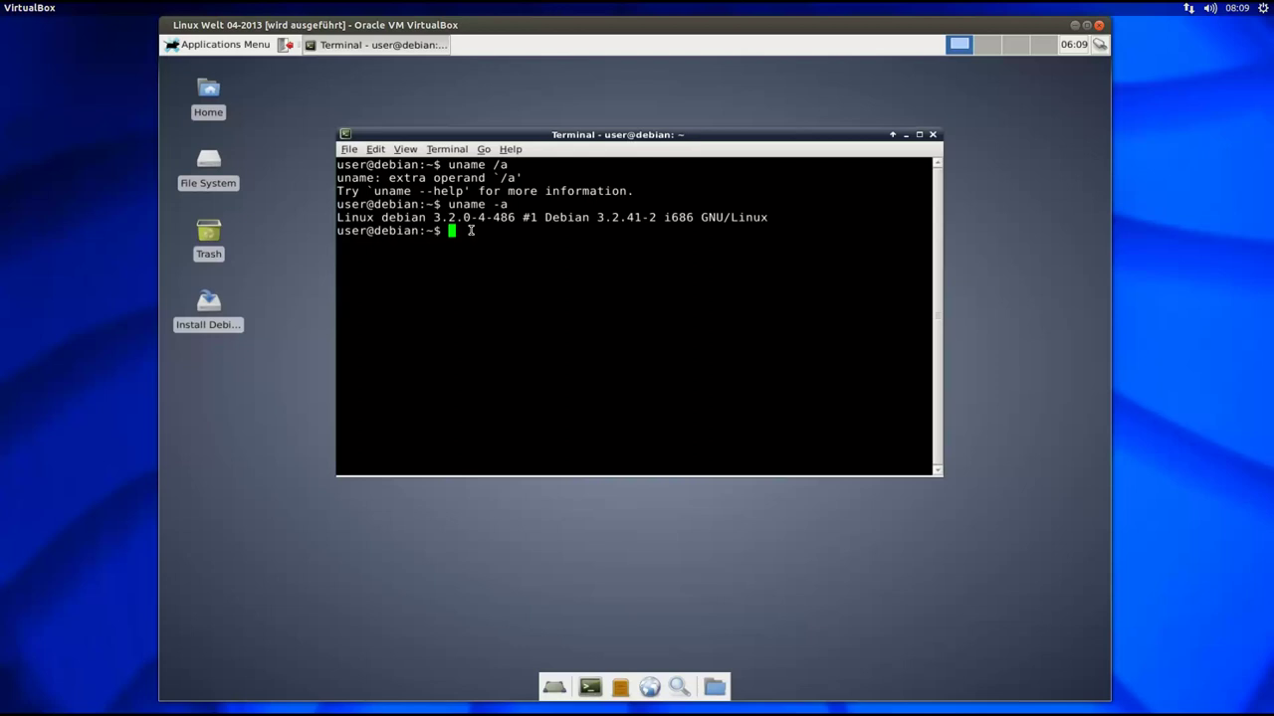
Step: Query the distribution's release details with "lsb_release -a"
text(lsb_re)
key(BackSpace)
key(BackSpace)
key(BackSpace)
text(_)
key(BackSpace)
text(_re)
key(Tab)
text(-a)
key(Return)
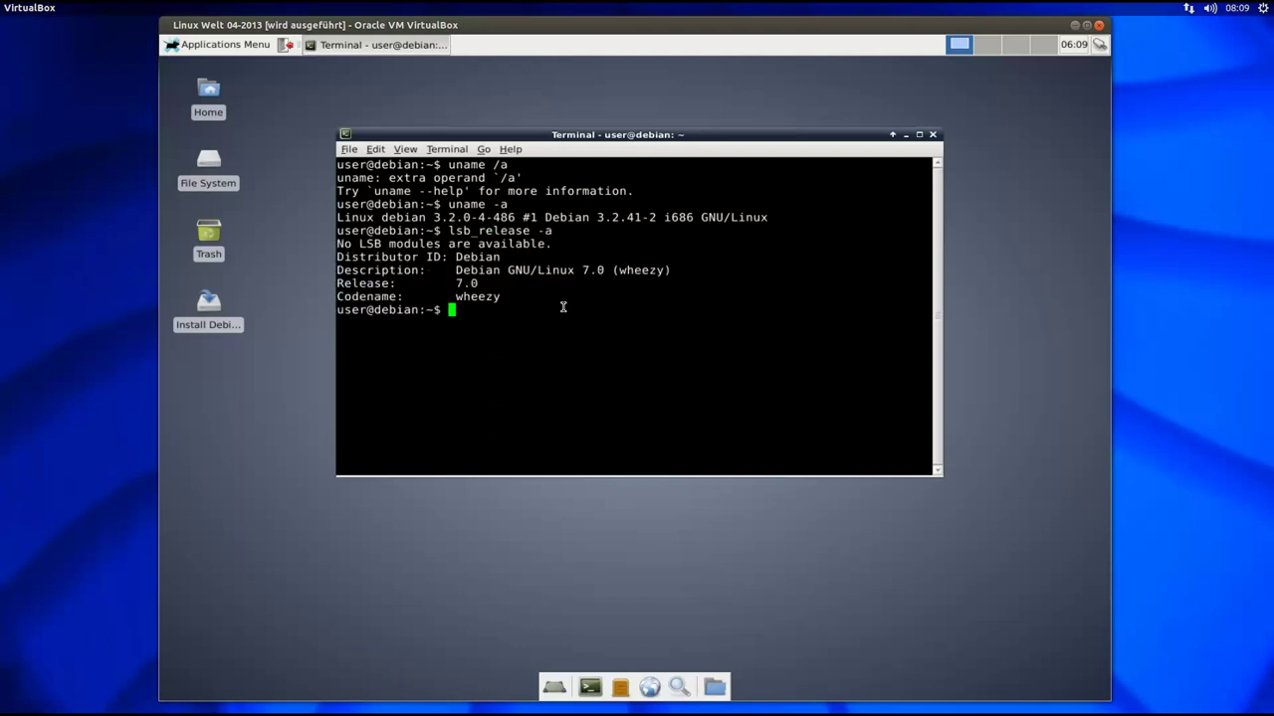
Step: Highlight the Description line of the release details and close the terminal
drag(453, 269, 684, 271)
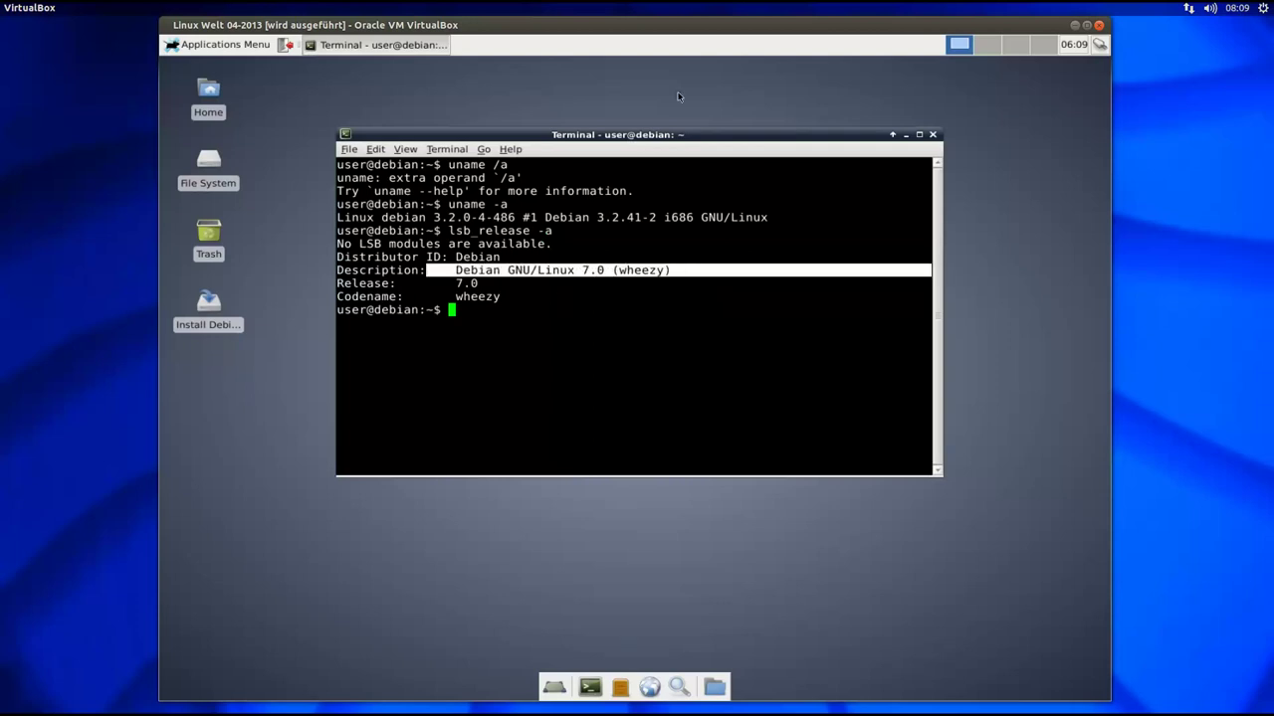
drag(670, 134, 662, 159)
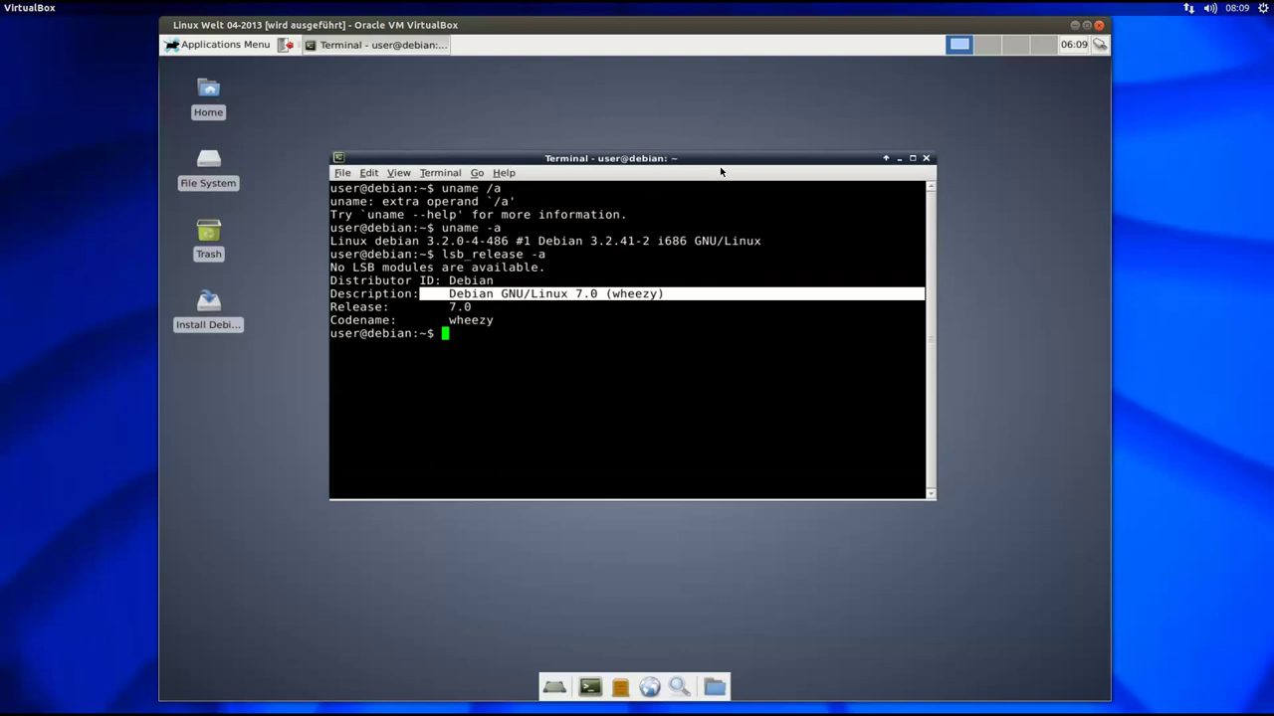
click(925, 159)
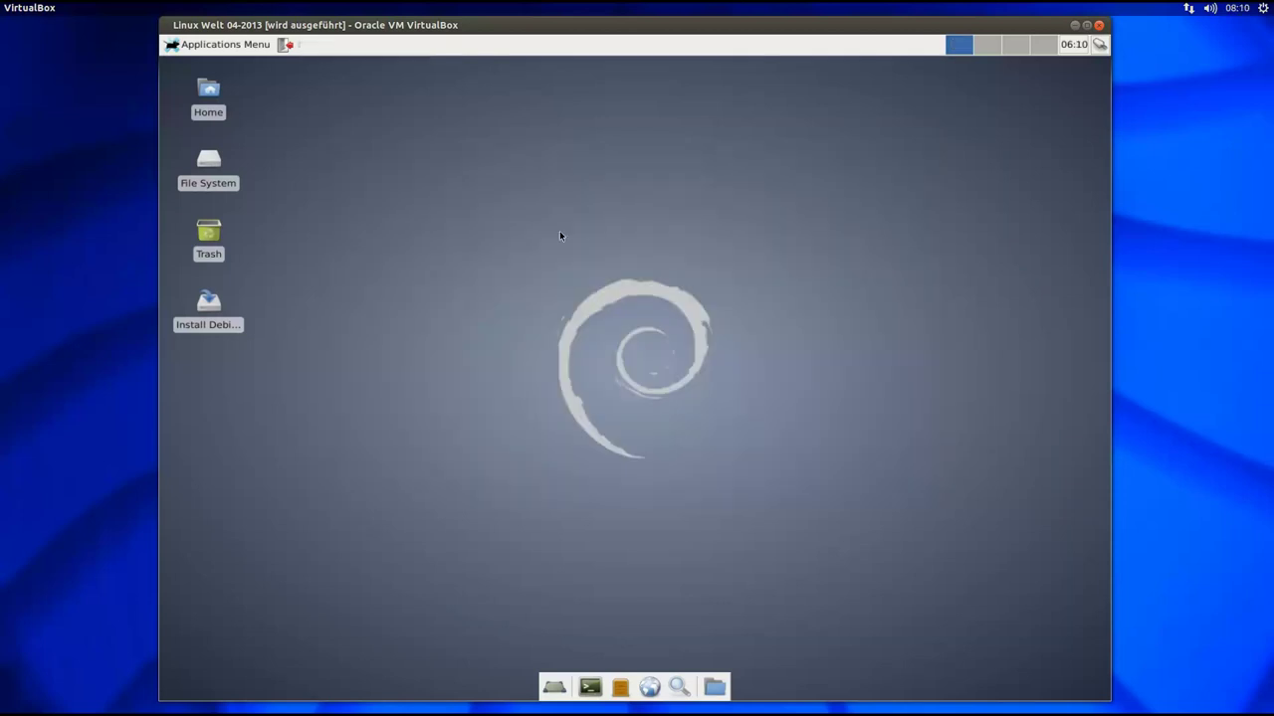
Step: Launch VLC media player and accept its network access policy with downloading media information allowed
click(220, 48)
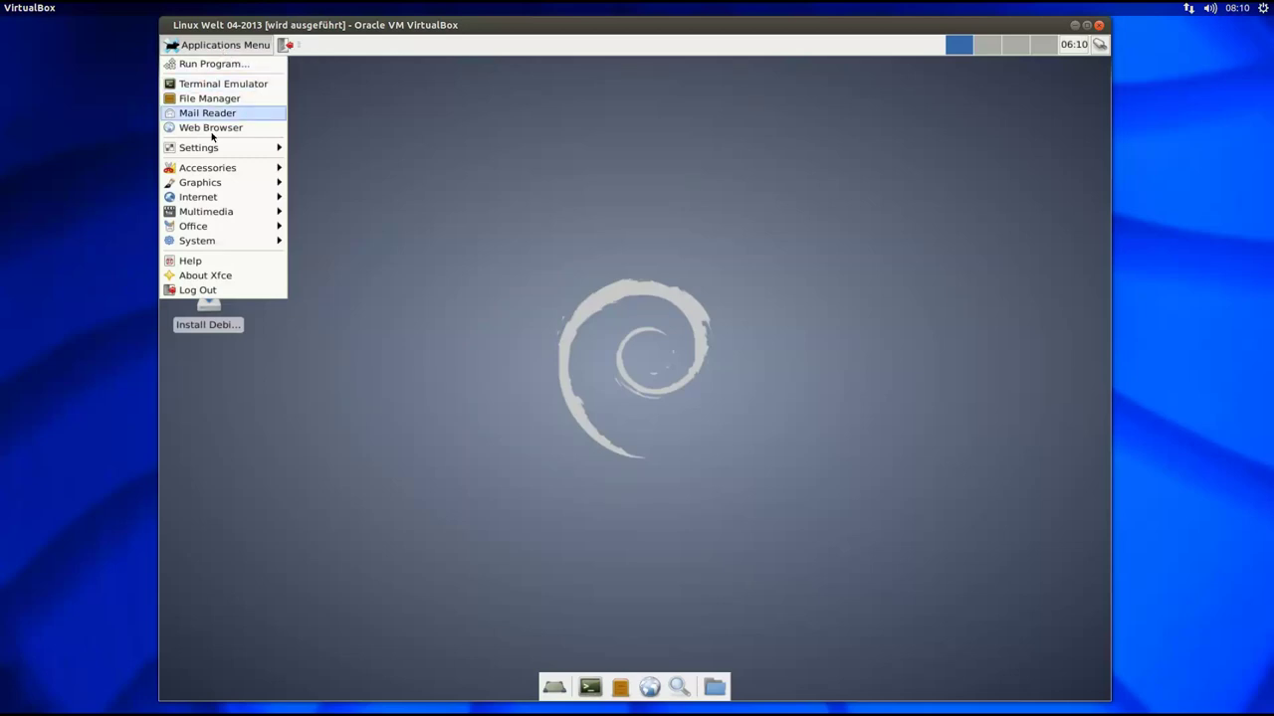
mouse_move(219, 215)
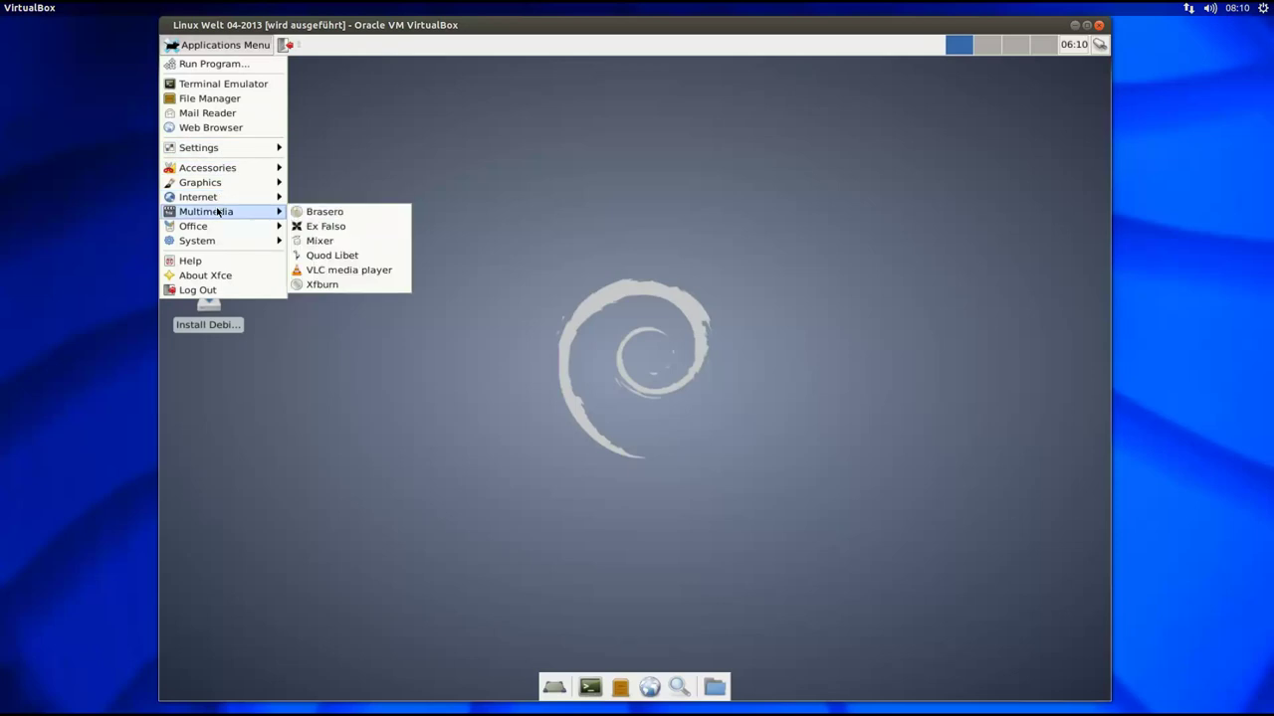
click(383, 271)
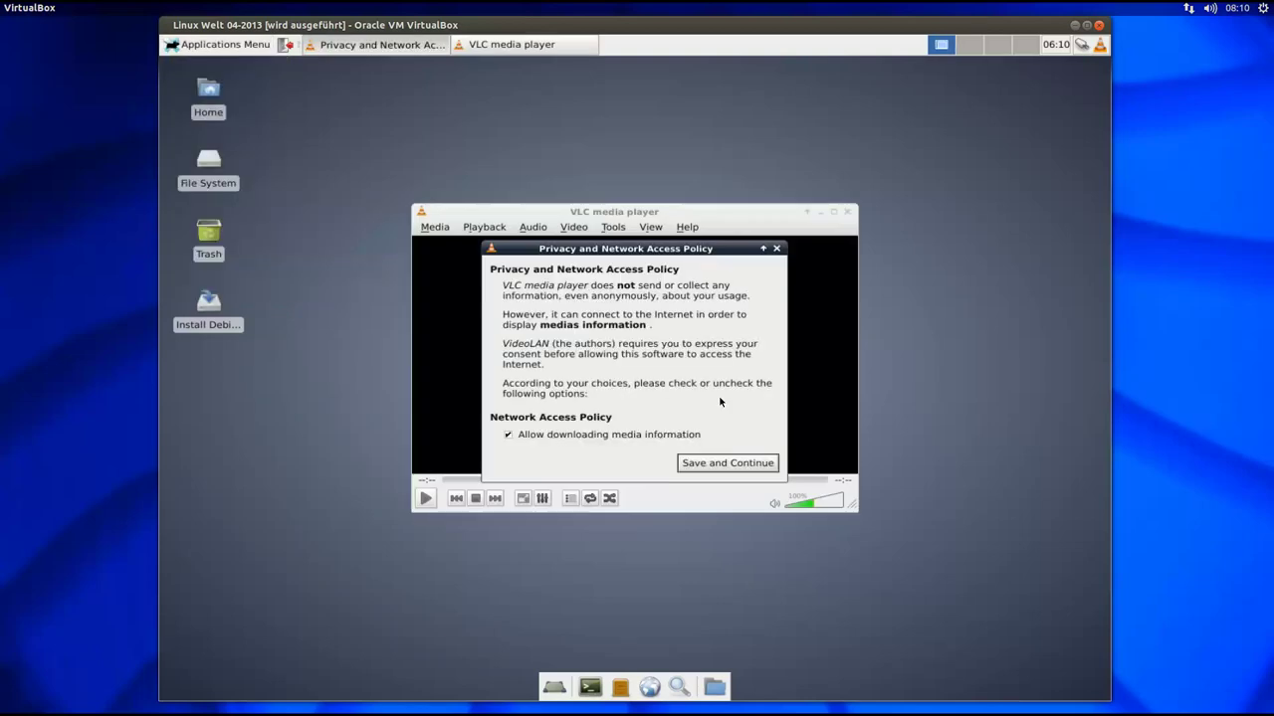
click(727, 464)
Step: Enlarge the VLC media player window and position it near the middle of the Debian desktop
drag(653, 214, 555, 109)
drag(753, 400, 884, 578)
drag(654, 107, 681, 96)
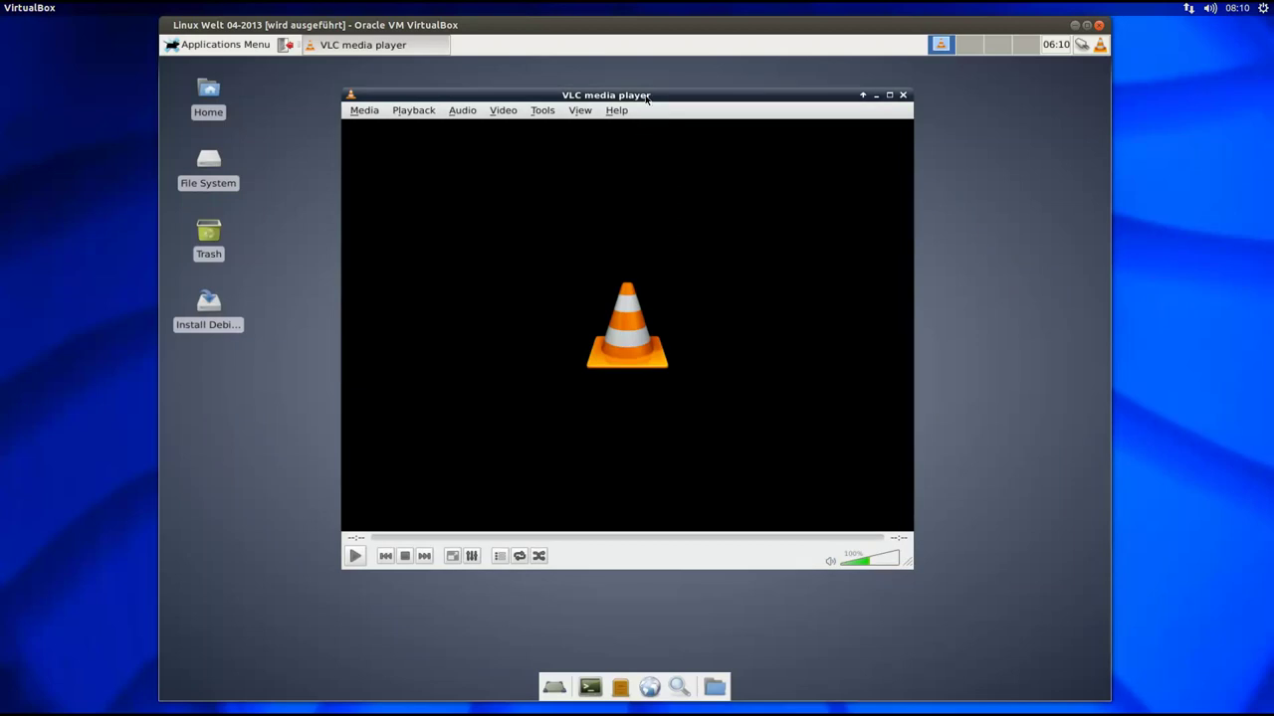
drag(647, 98, 645, 106)
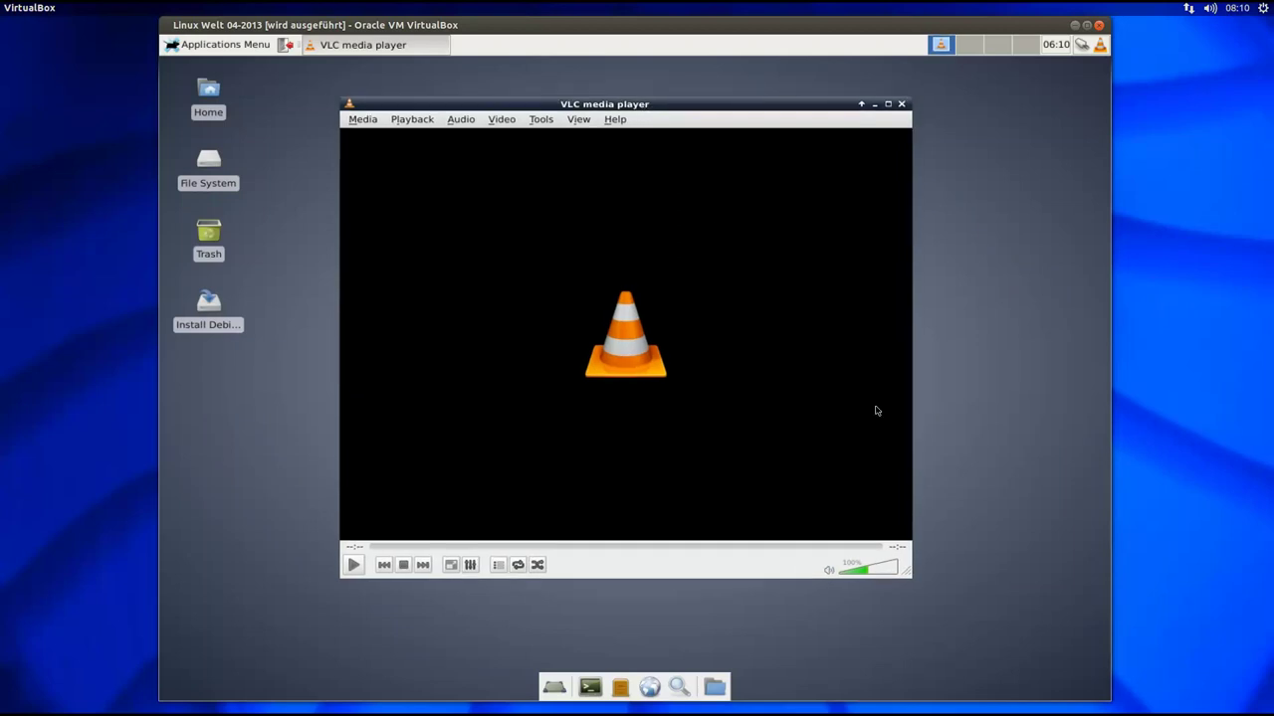
Step: Check the VLC media player version in its About dialog and close the dialog
click(617, 120)
click(642, 154)
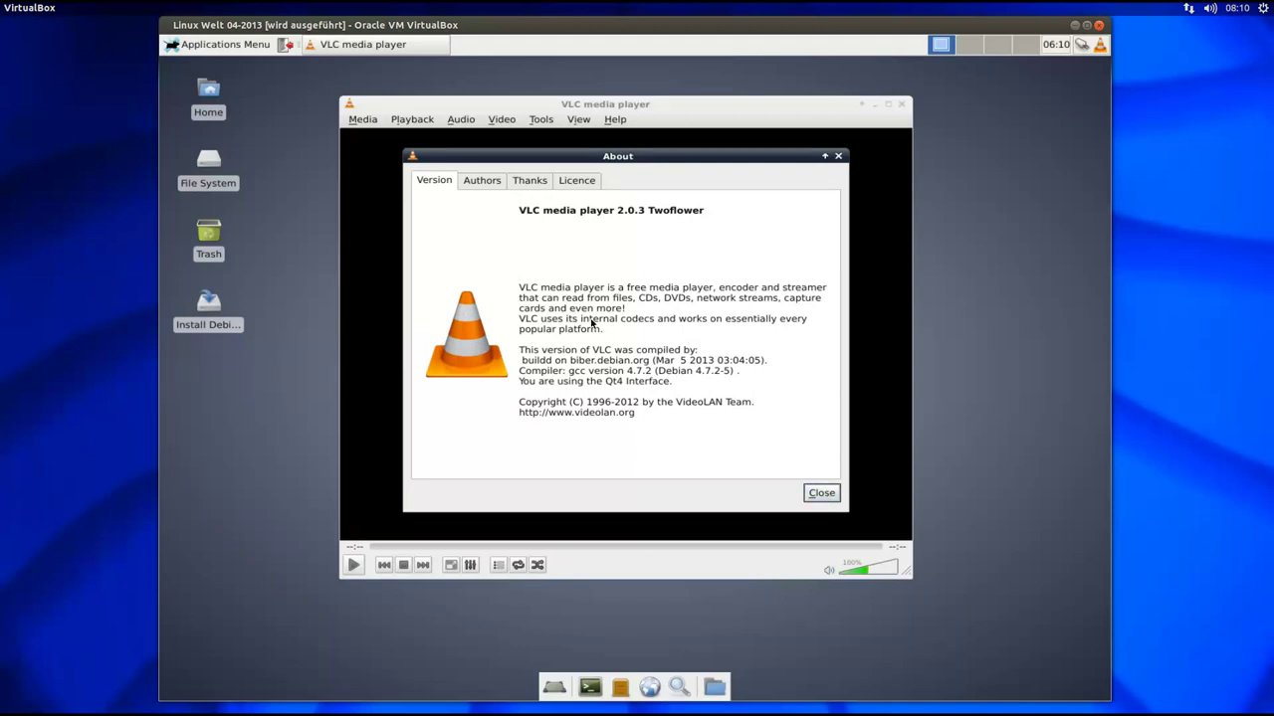
click(822, 492)
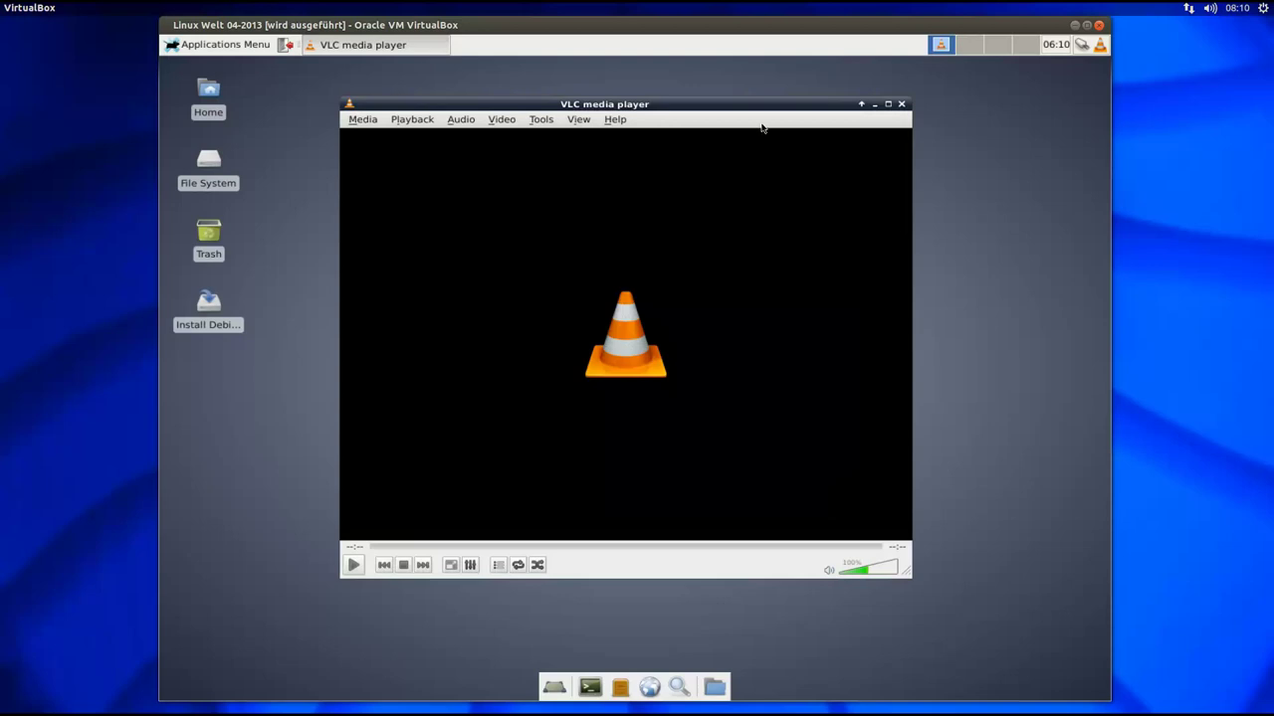
Step: Close the VLC media player window
drag(753, 110, 762, 114)
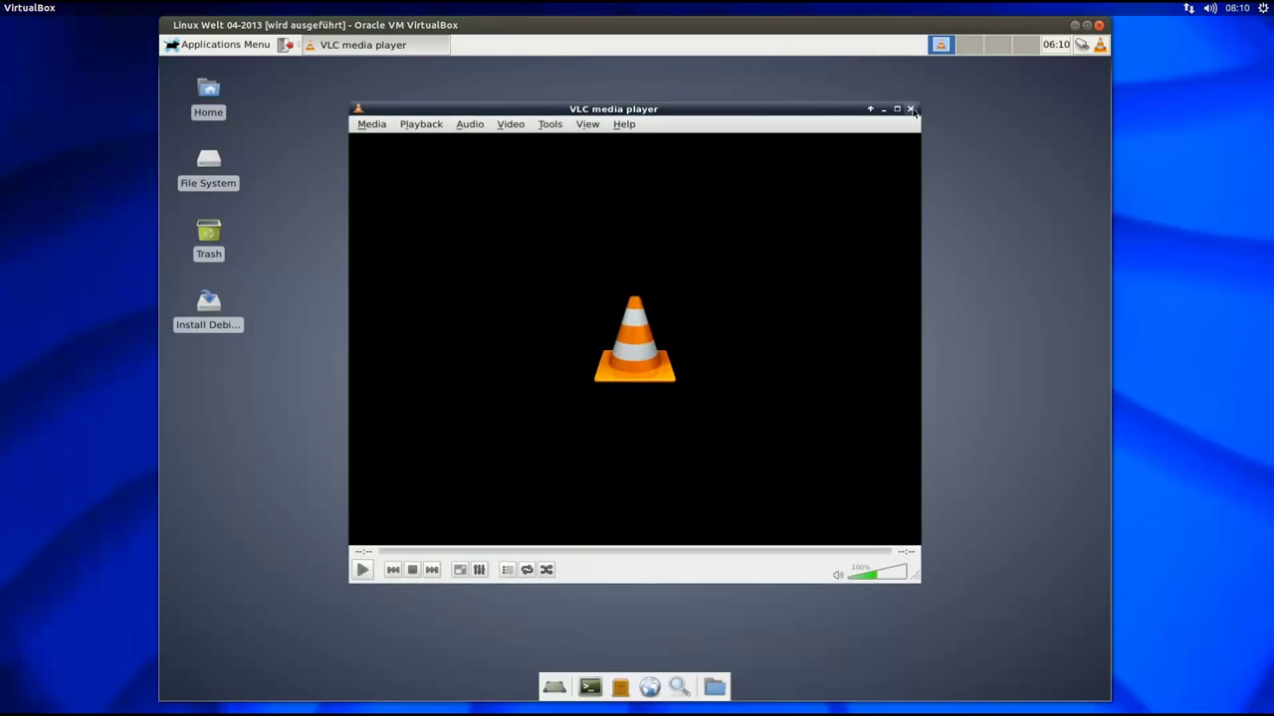
click(911, 110)
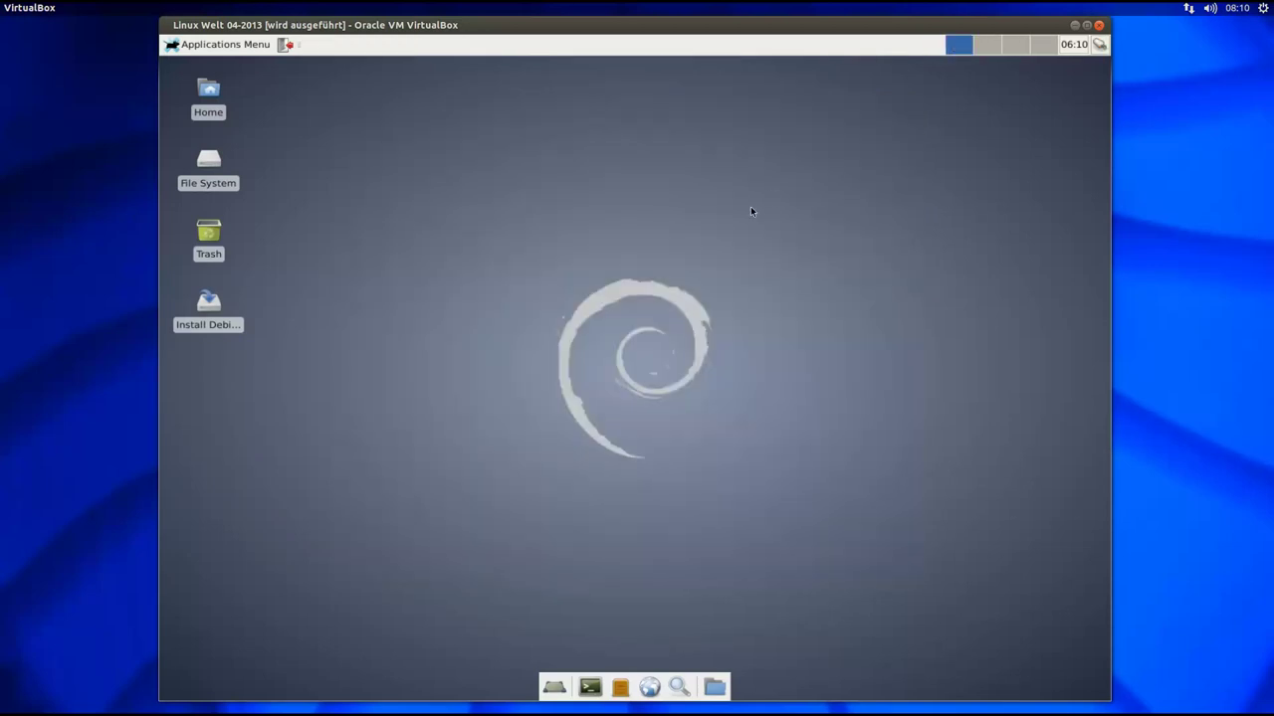
Step: Launch VLC media player through the Run Program dialog with the command vlc and close the player again
click(221, 45)
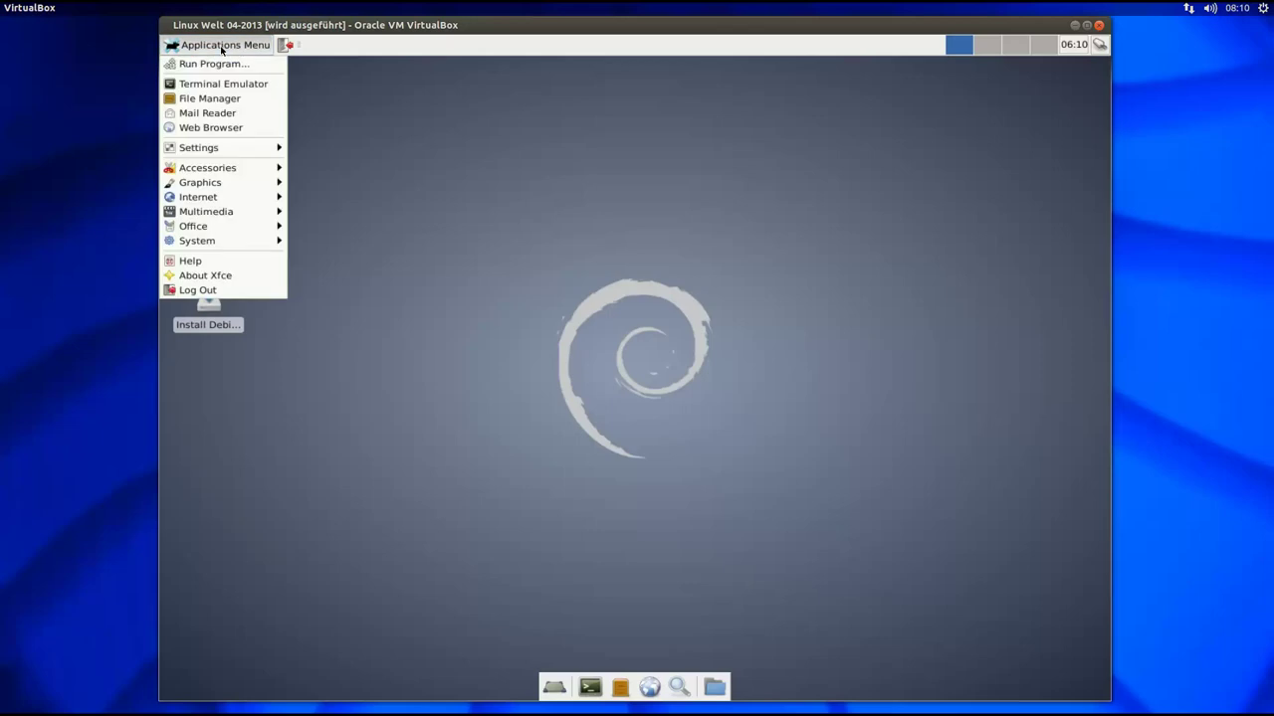
click(220, 64)
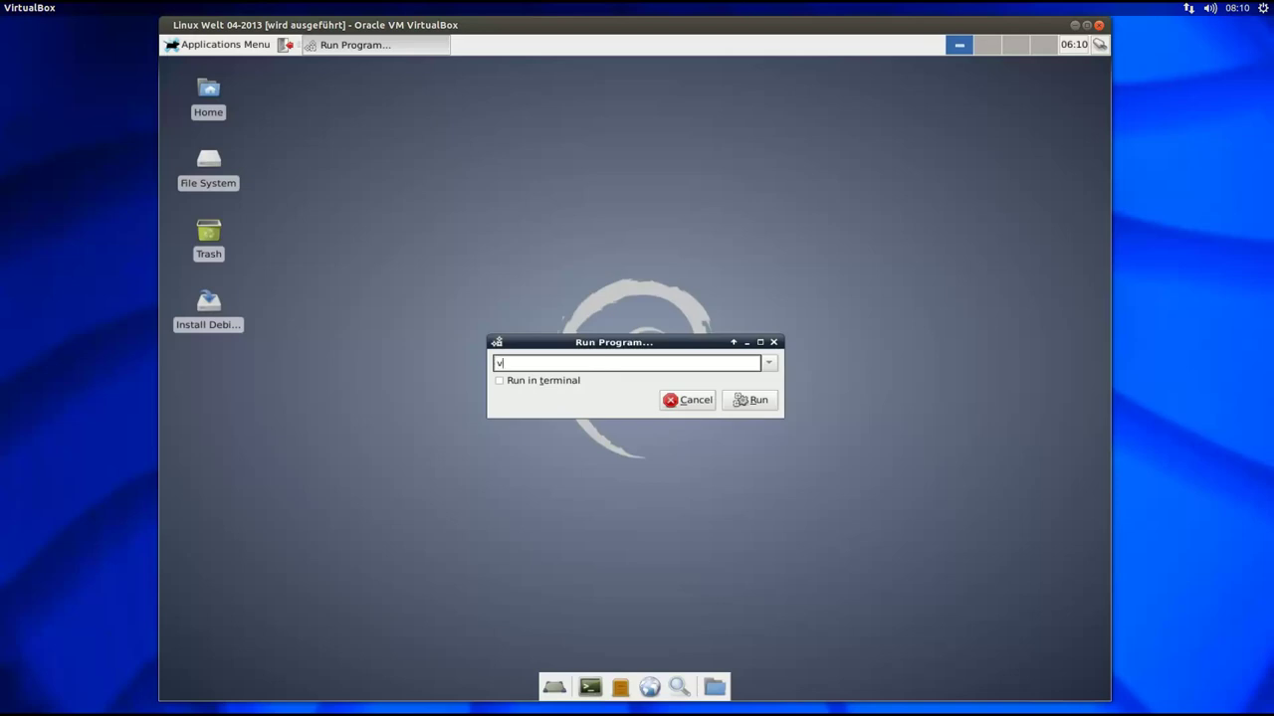
text(vlc)
key(Return)
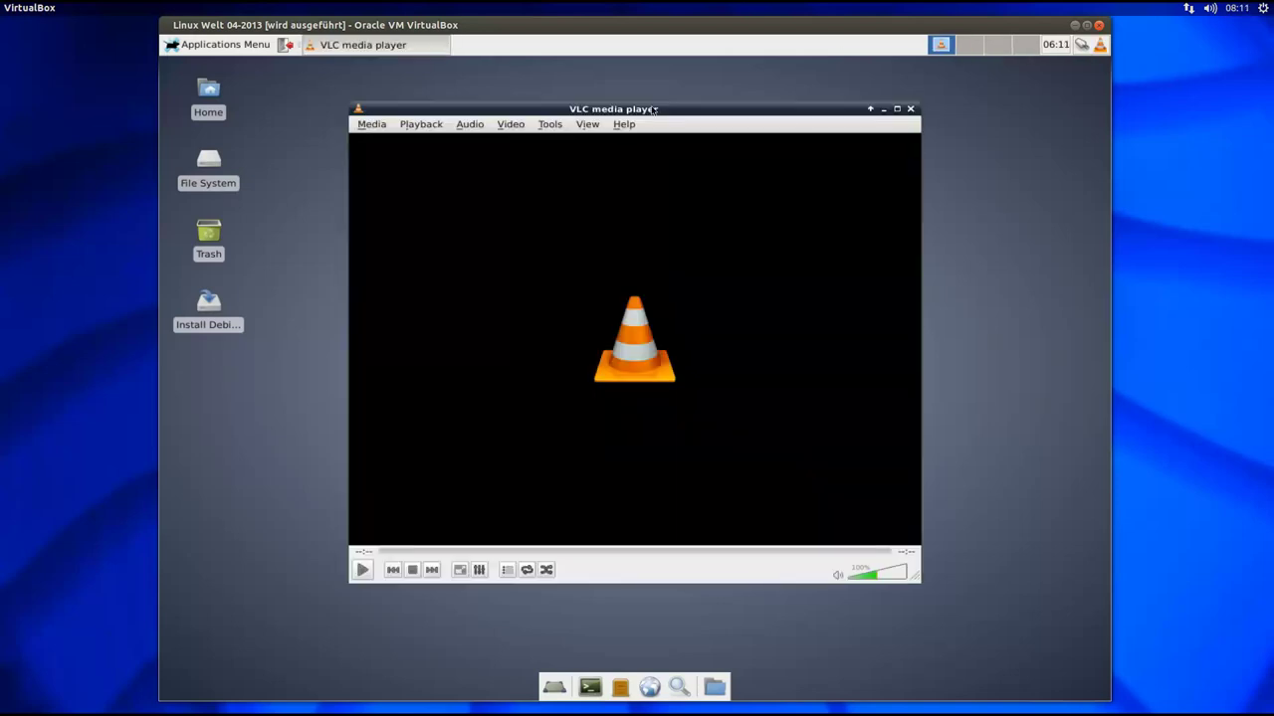
click(910, 109)
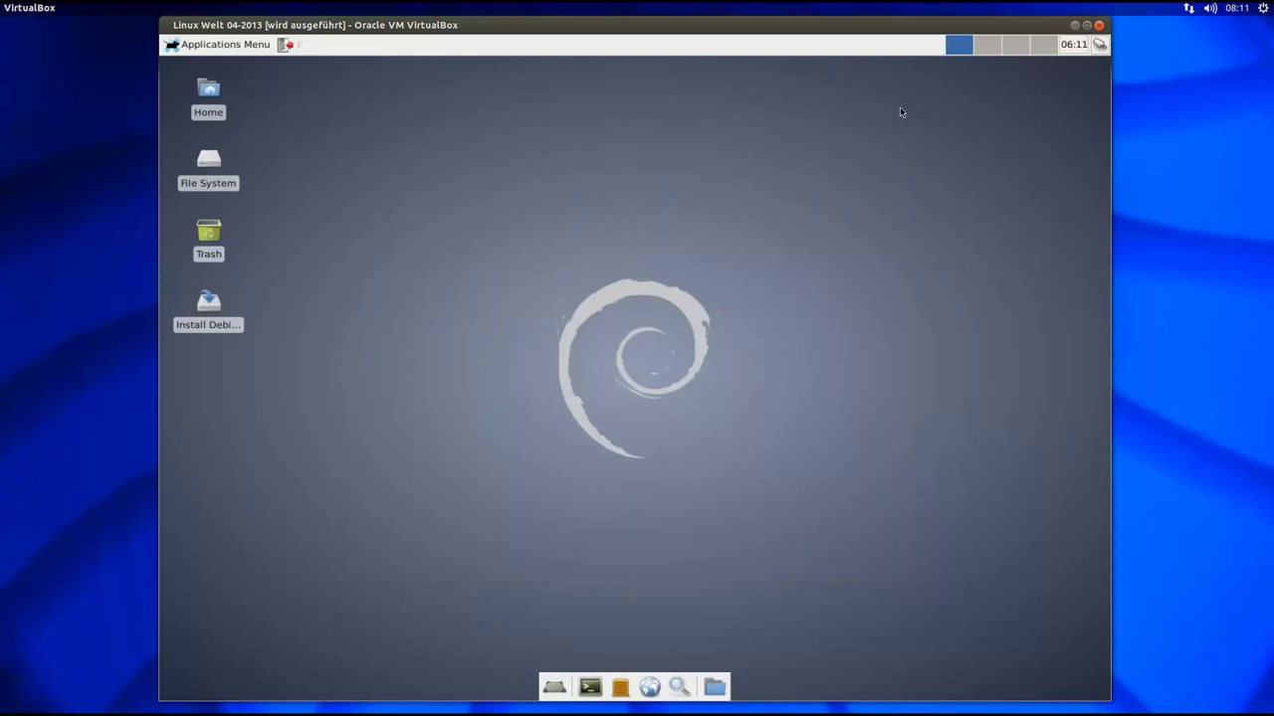
Step: Start the default file manager and choose Thunar as the preferred File Manager application
click(207, 45)
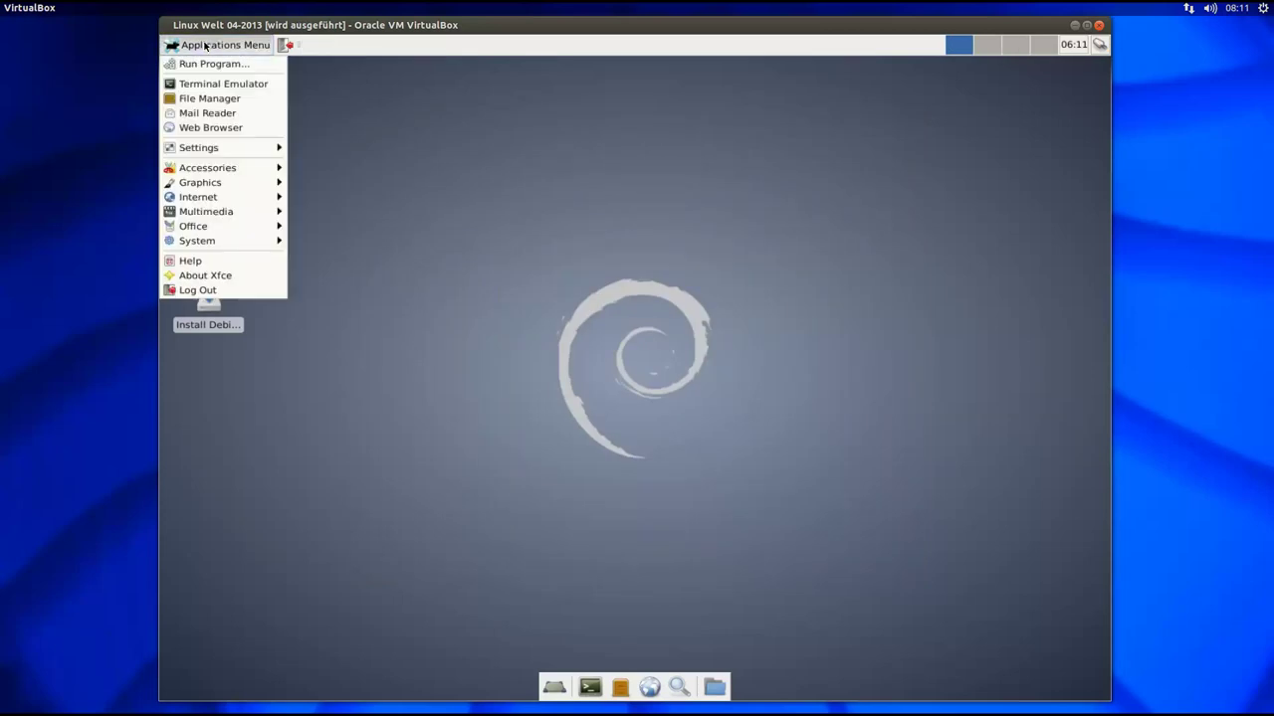
click(222, 100)
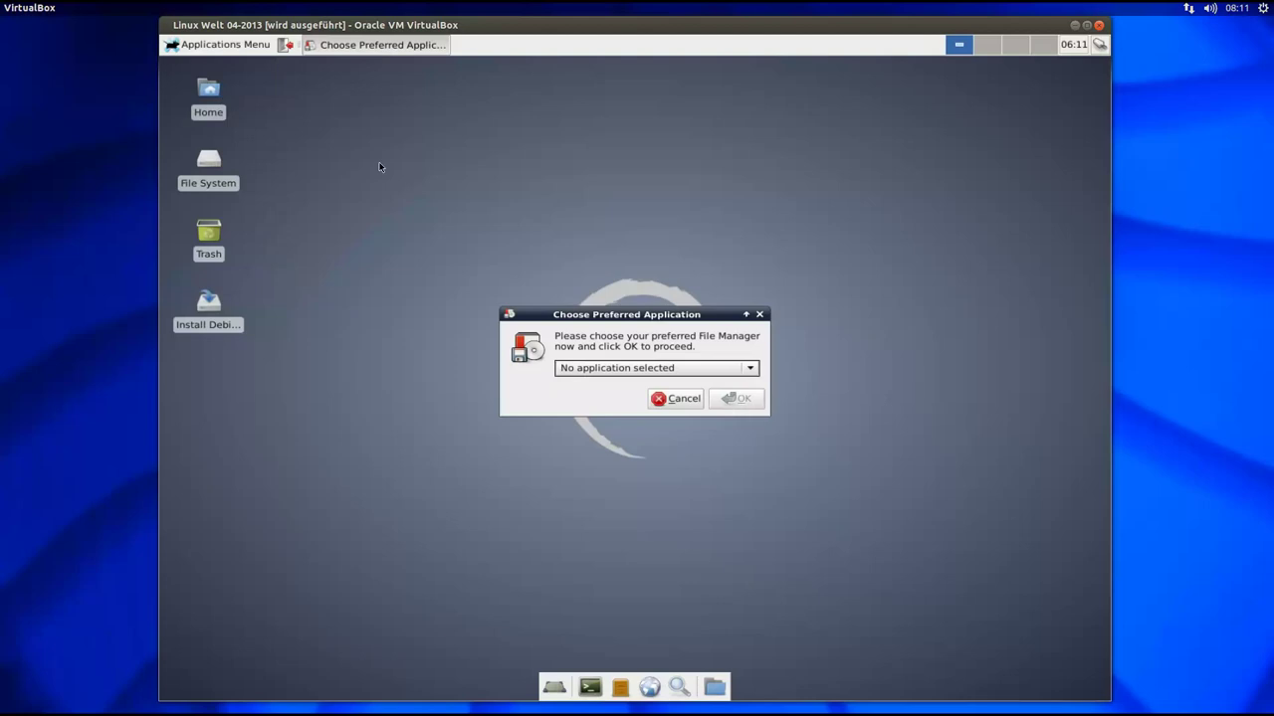
click(751, 369)
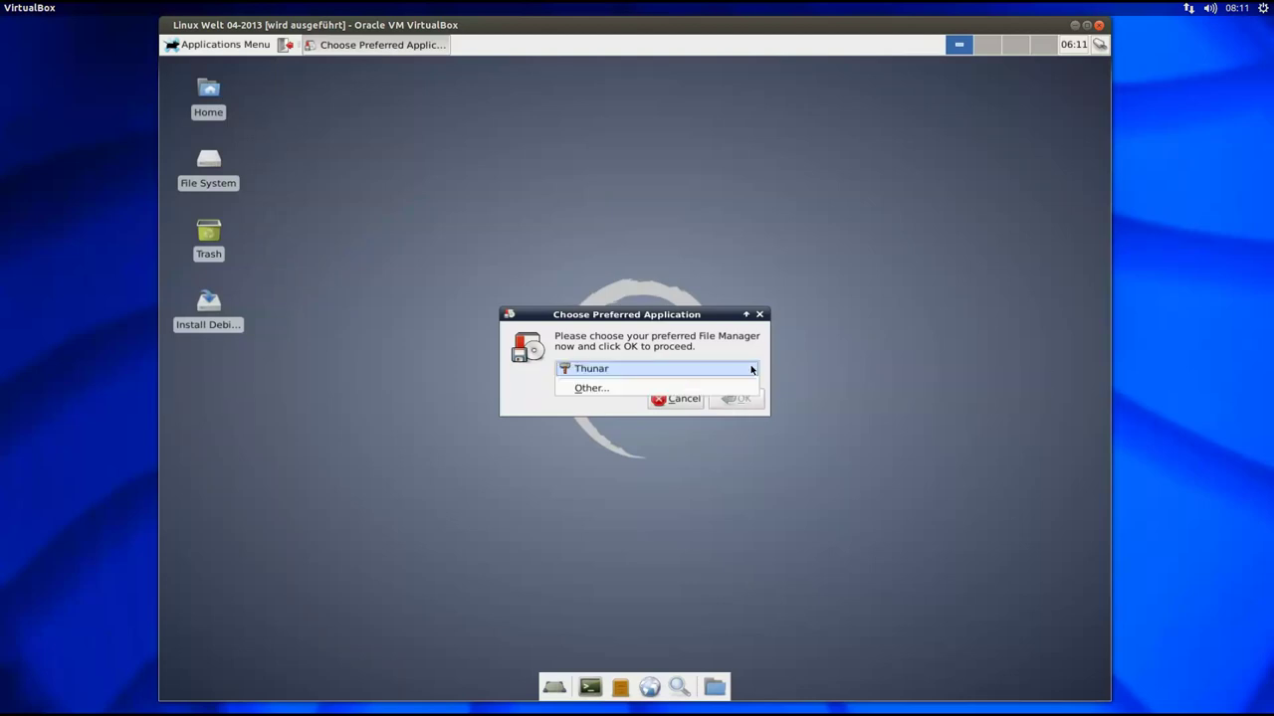
click(626, 369)
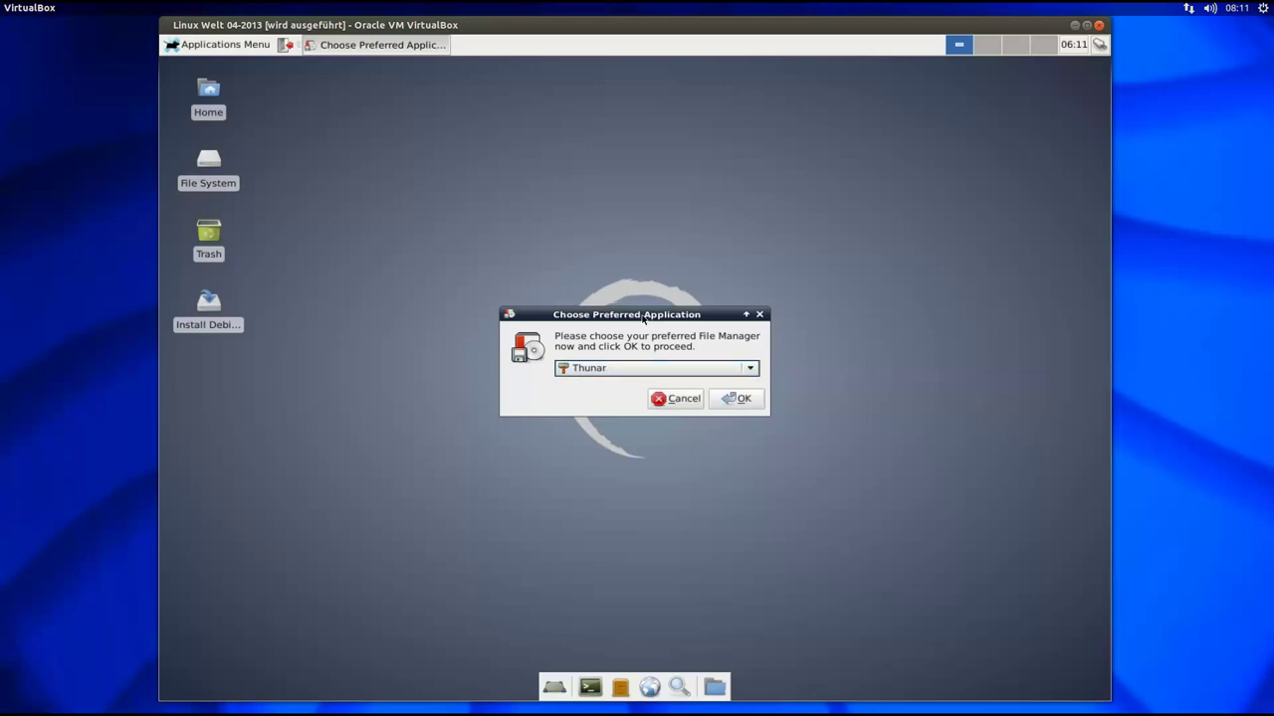
click(742, 401)
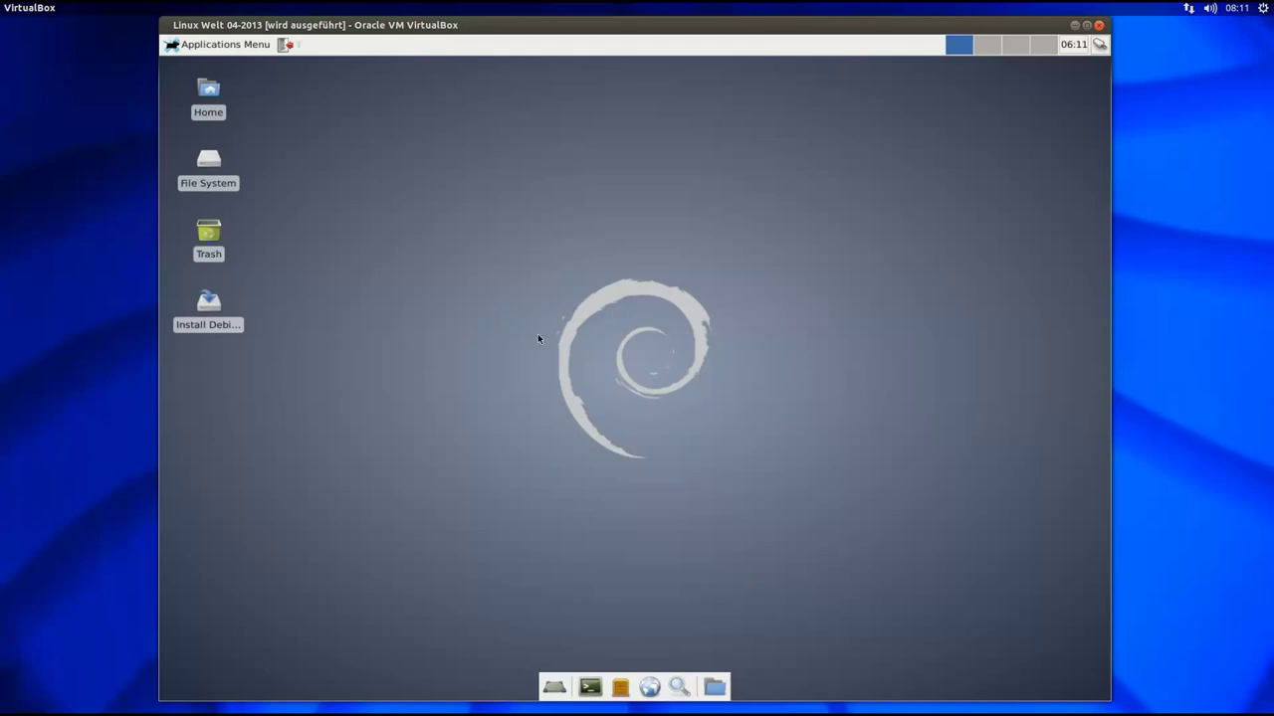
Step: Open the Settings Manager and move its window towards the middle of the desktop
click(216, 93)
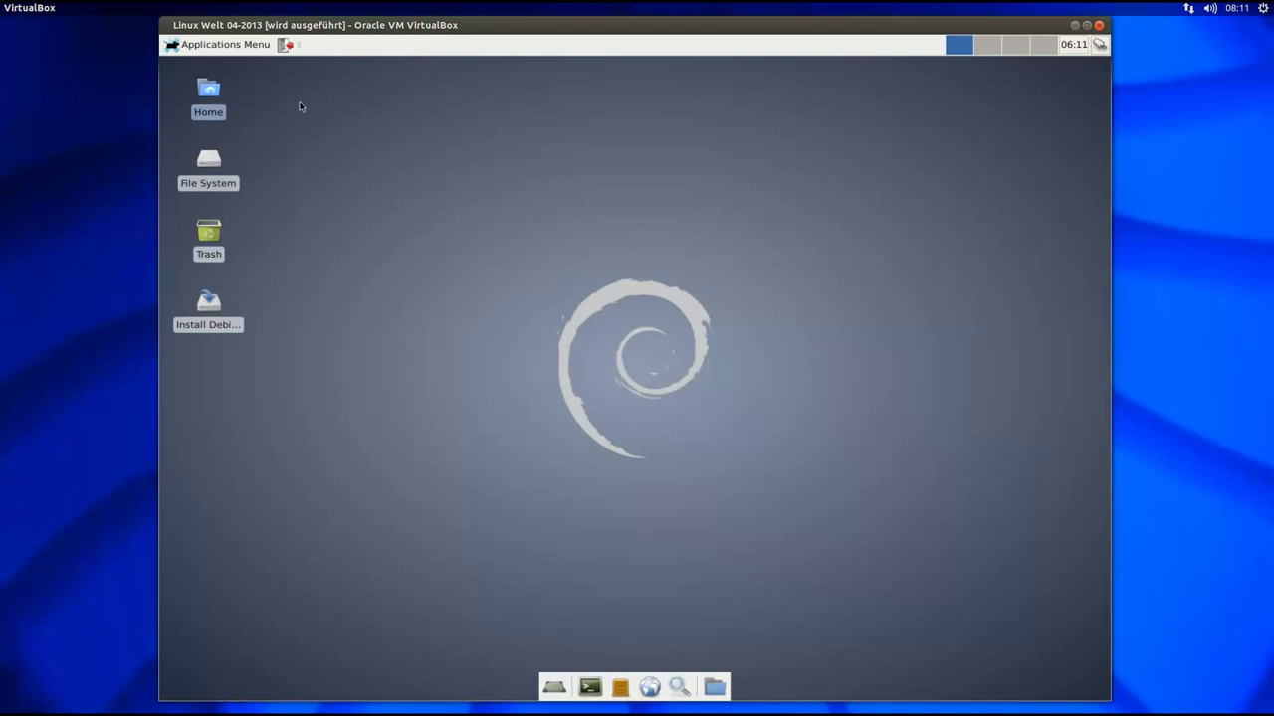
click(220, 46)
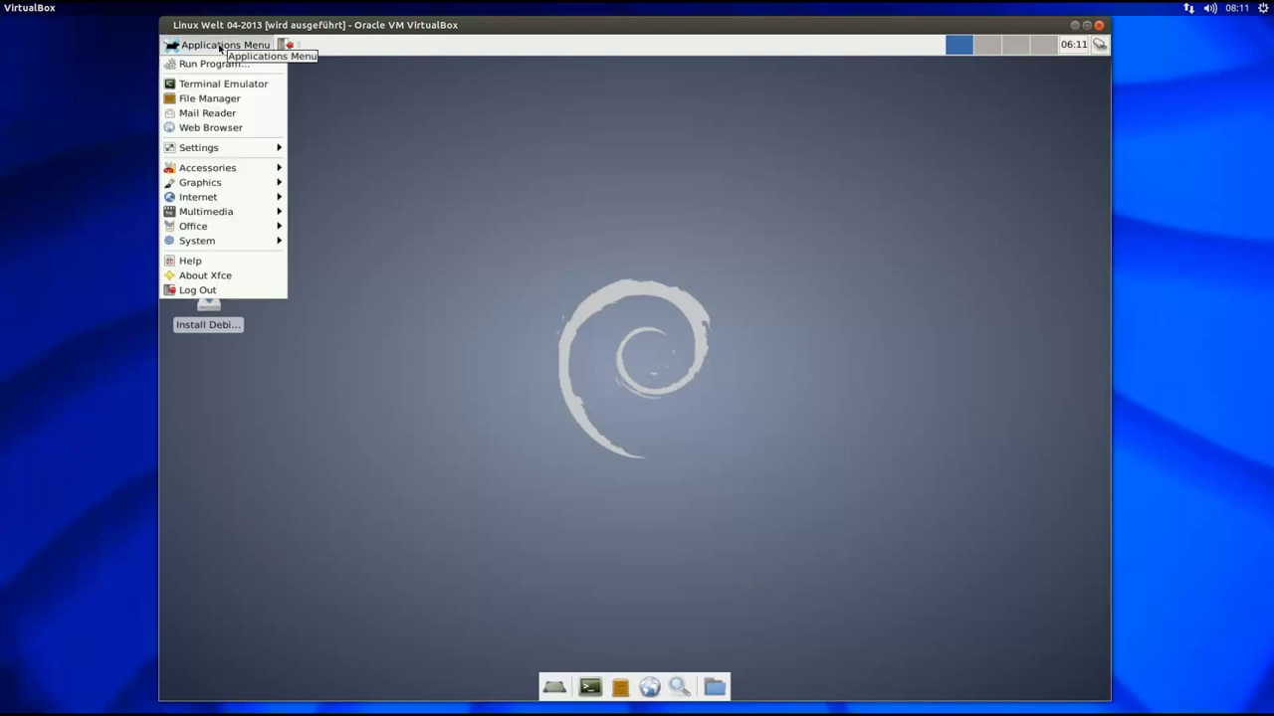
mouse_move(213, 151)
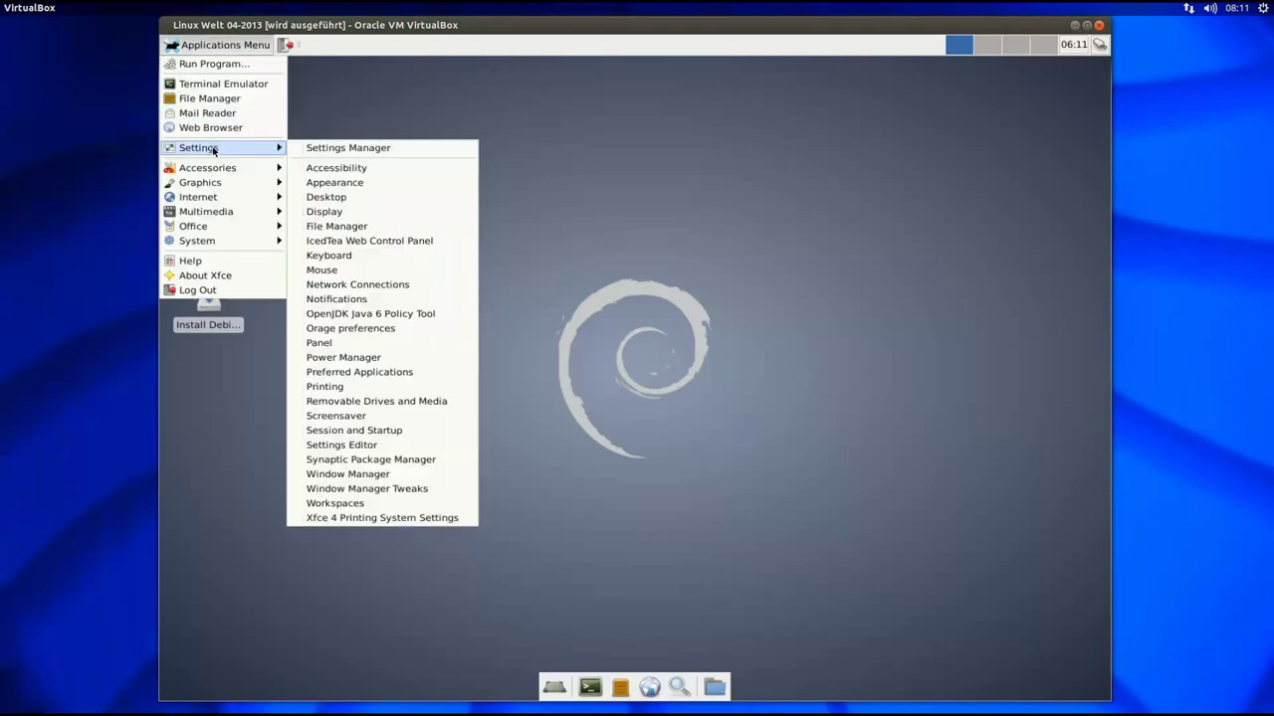
click(352, 148)
drag(481, 71, 672, 131)
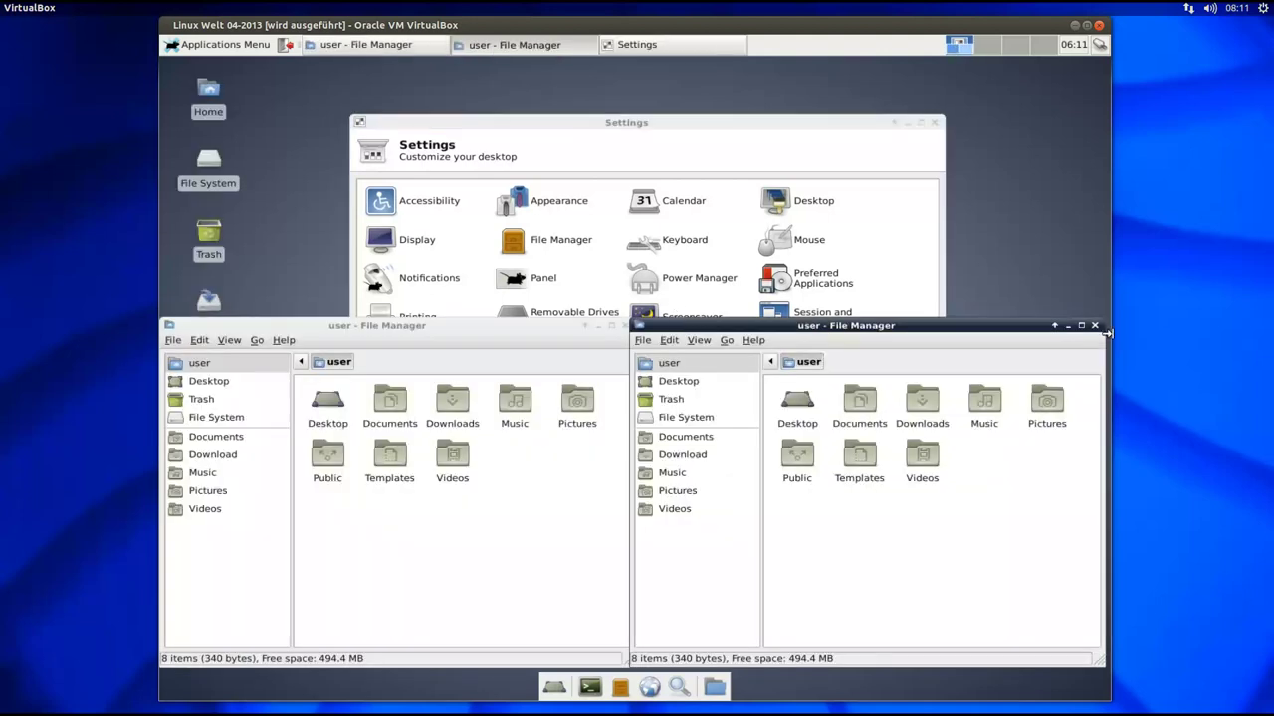
Step: Close the duplicate file manager window, view the home folder in the centred and enlarged remaining window, and close it
click(1094, 325)
drag(510, 329, 669, 121)
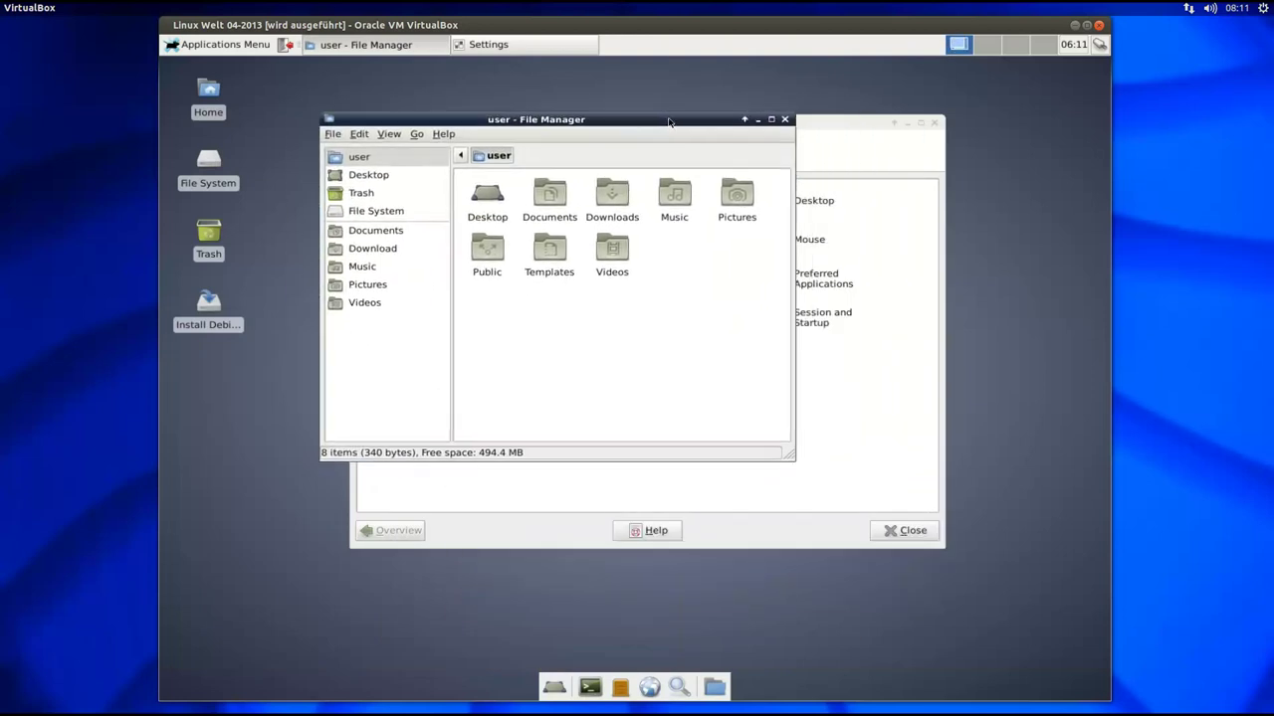
drag(788, 456, 963, 563)
drag(665, 120, 659, 119)
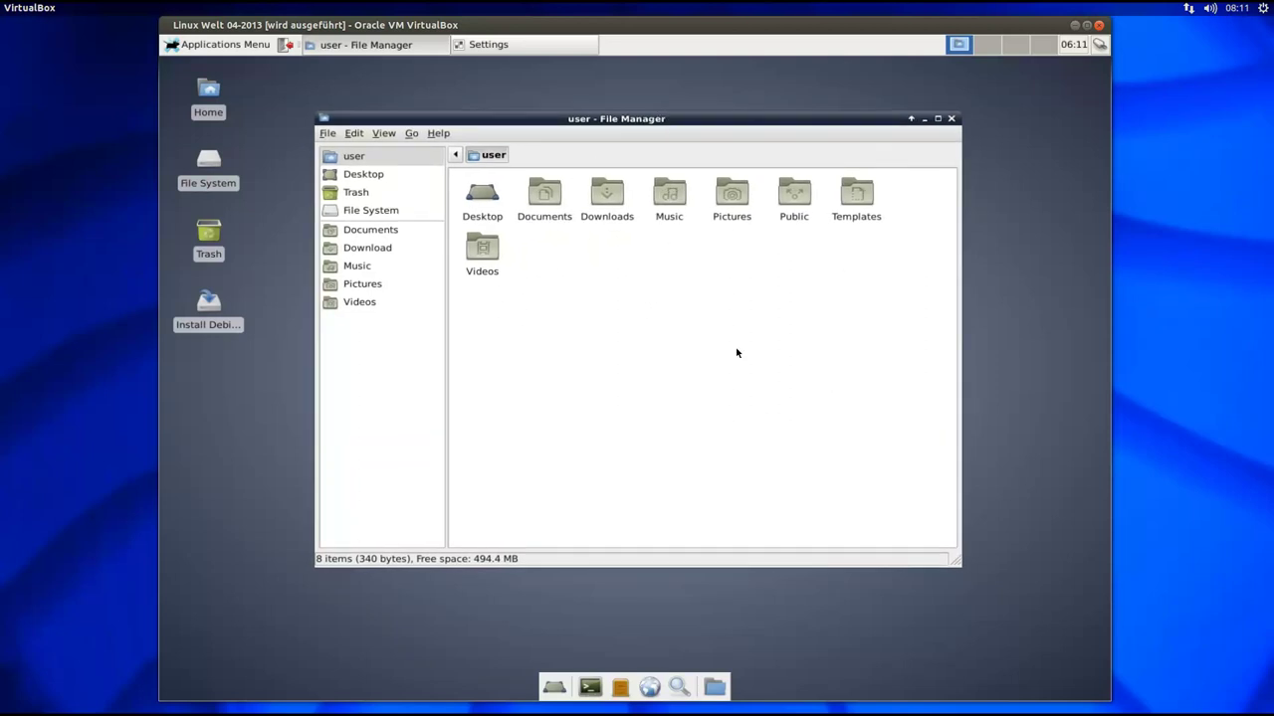
click(951, 120)
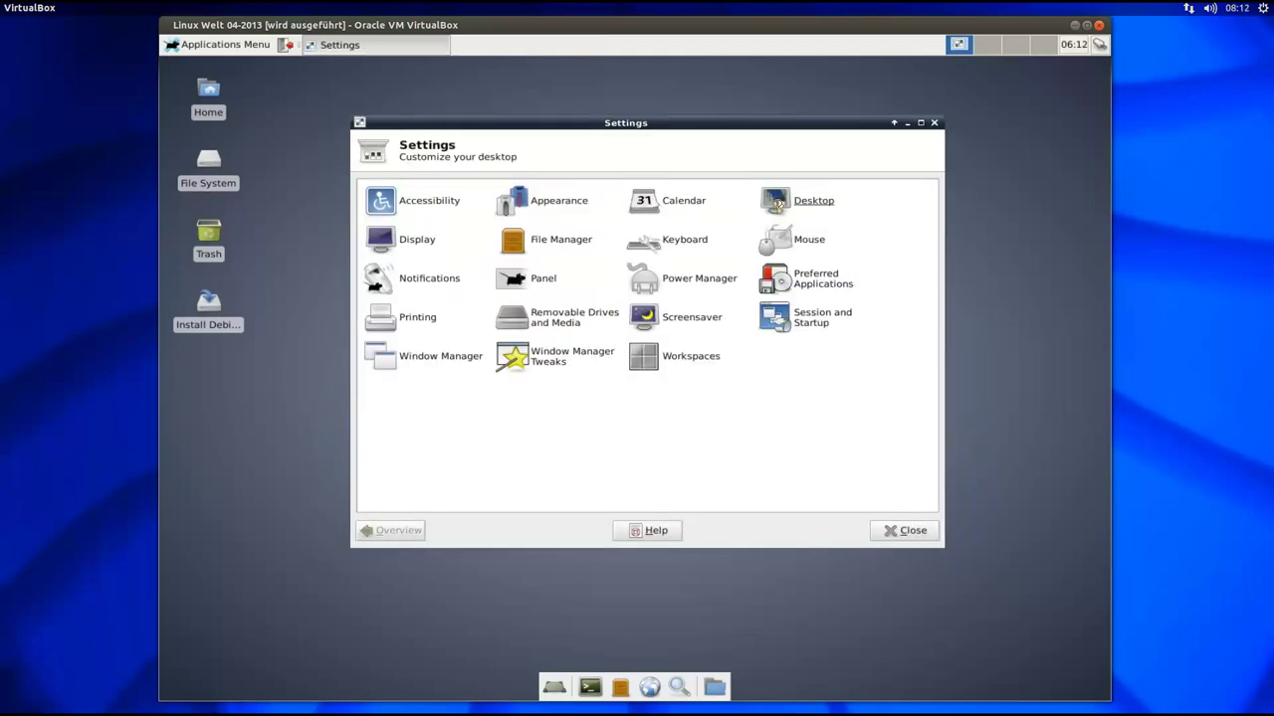
Step: In the Desktop settings, set xfce-gradiented.png as the background image, closing the file manager window that overlaps the image list
click(777, 203)
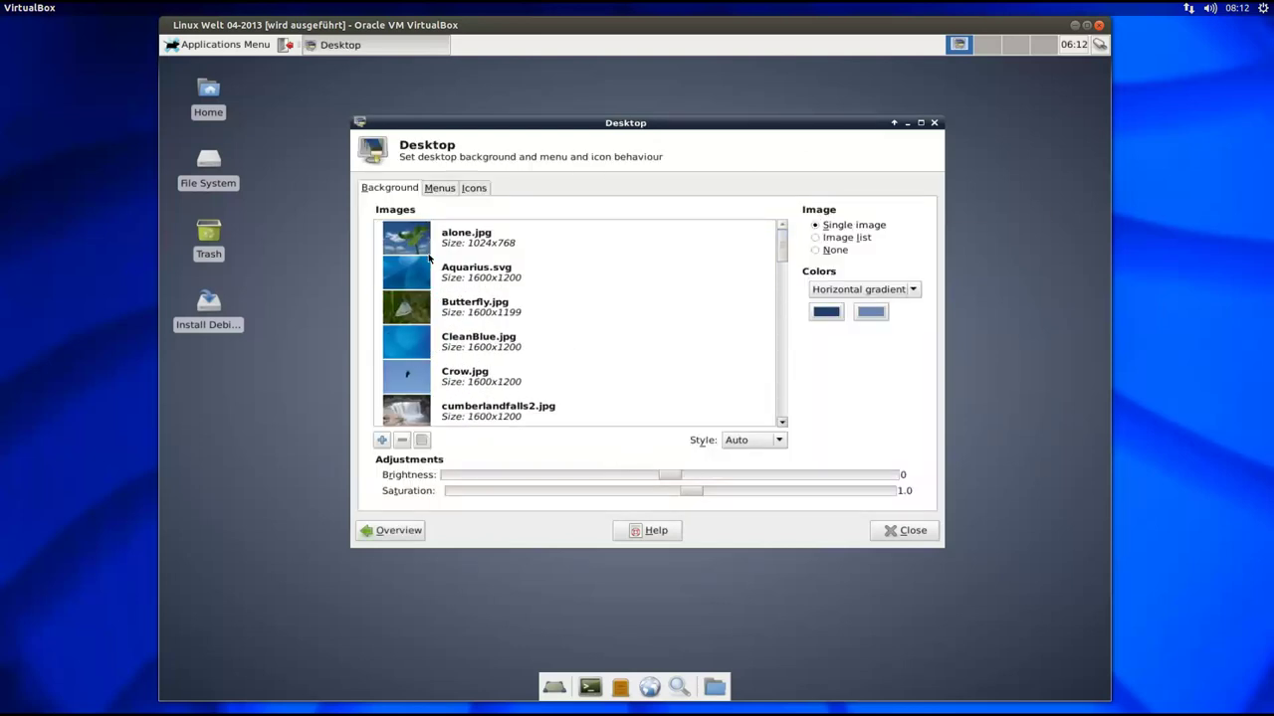
scroll(675, 293, down, 4)
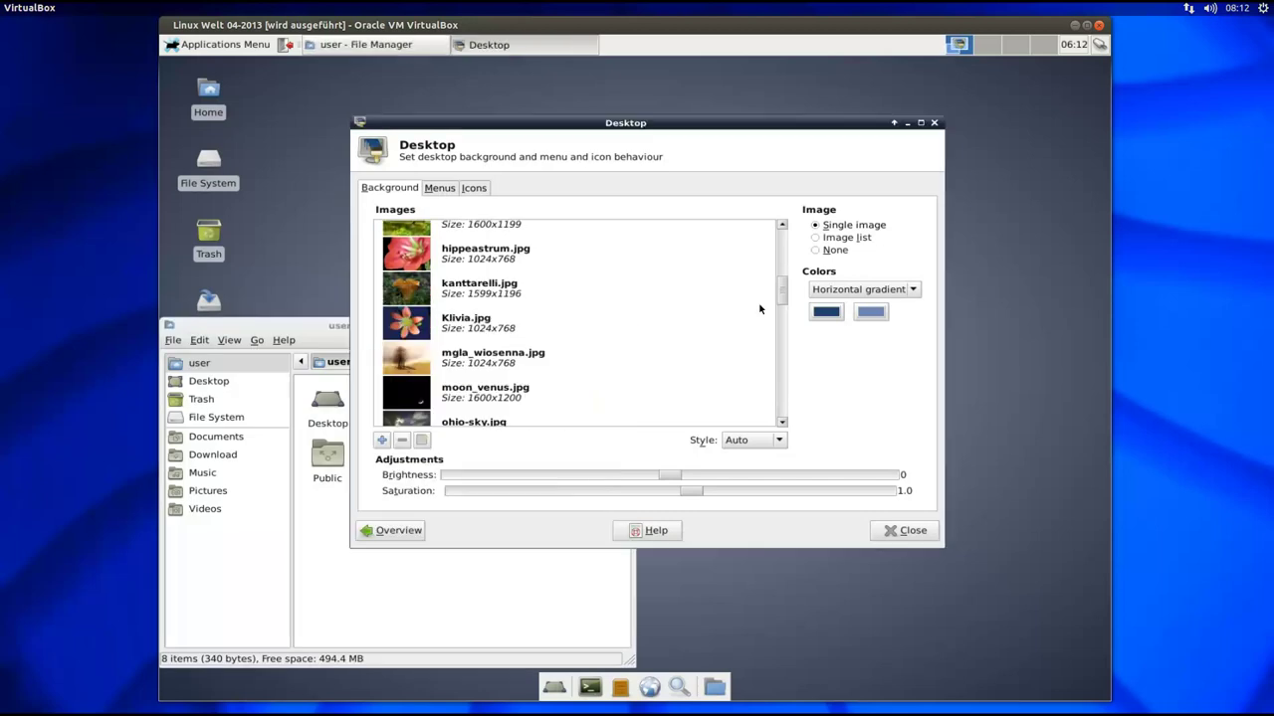
click(324, 324)
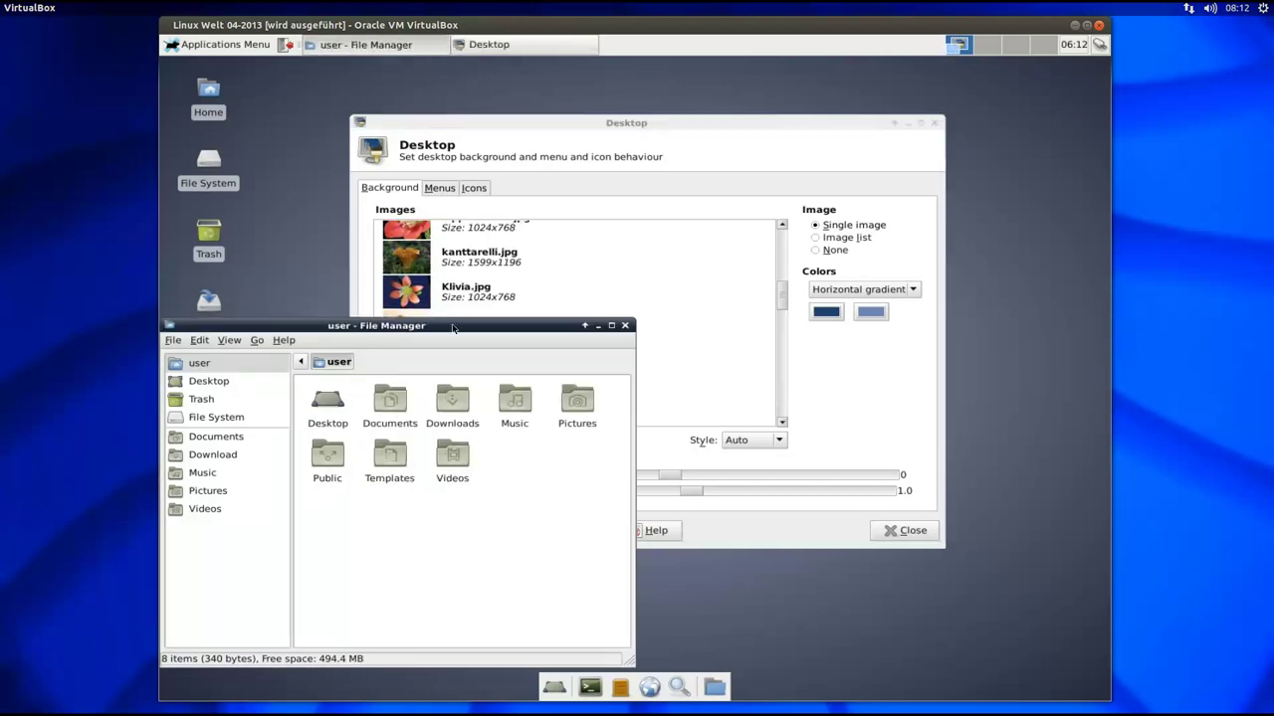
click(627, 326)
scroll(628, 294, down, 10)
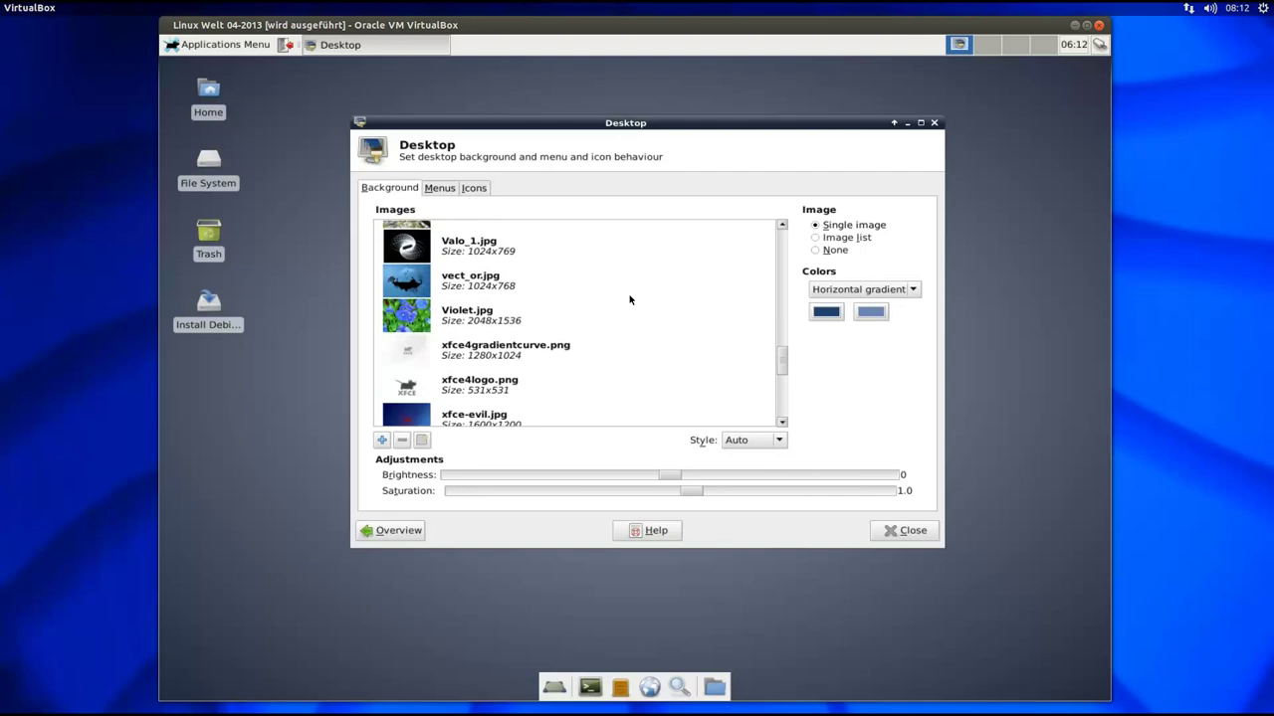
scroll(629, 299, down, 3)
scroll(629, 298, down, 1)
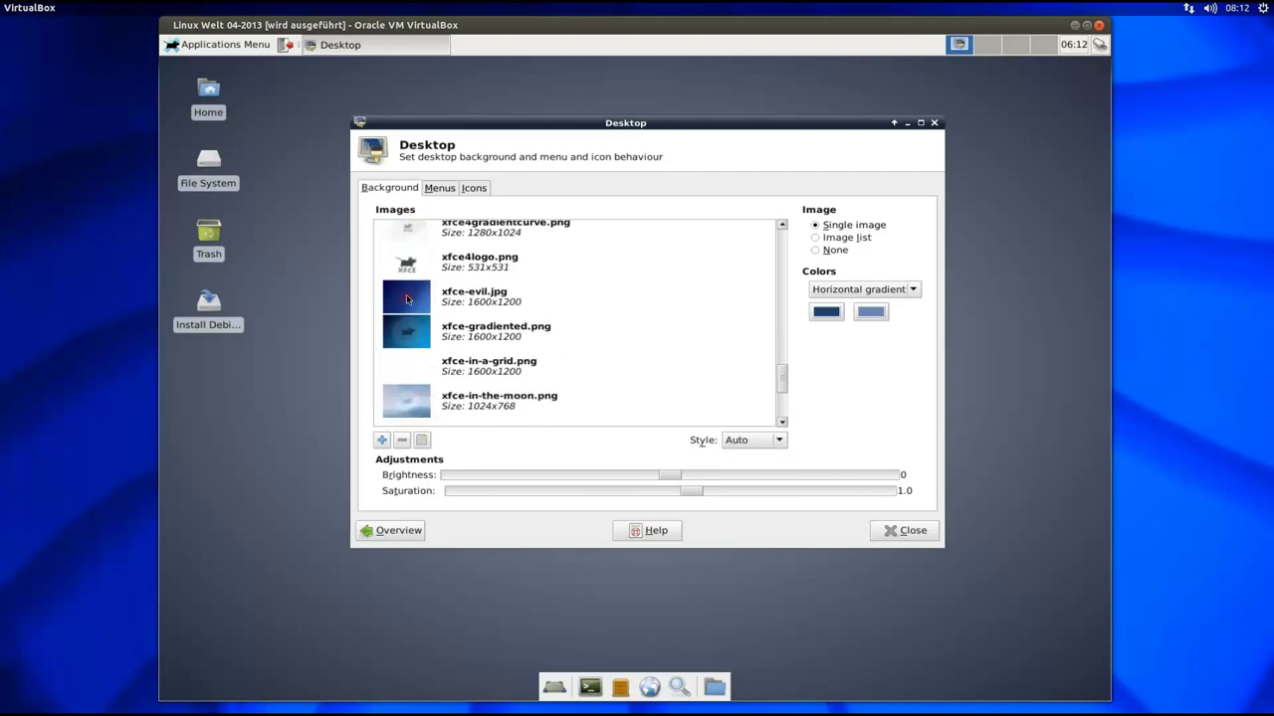
click(417, 328)
mouse_move(627, 123)
mouse_down()
mouse_move(786, 527)
mouse_move(569, 132)
mouse_move(613, 132)
mouse_up()
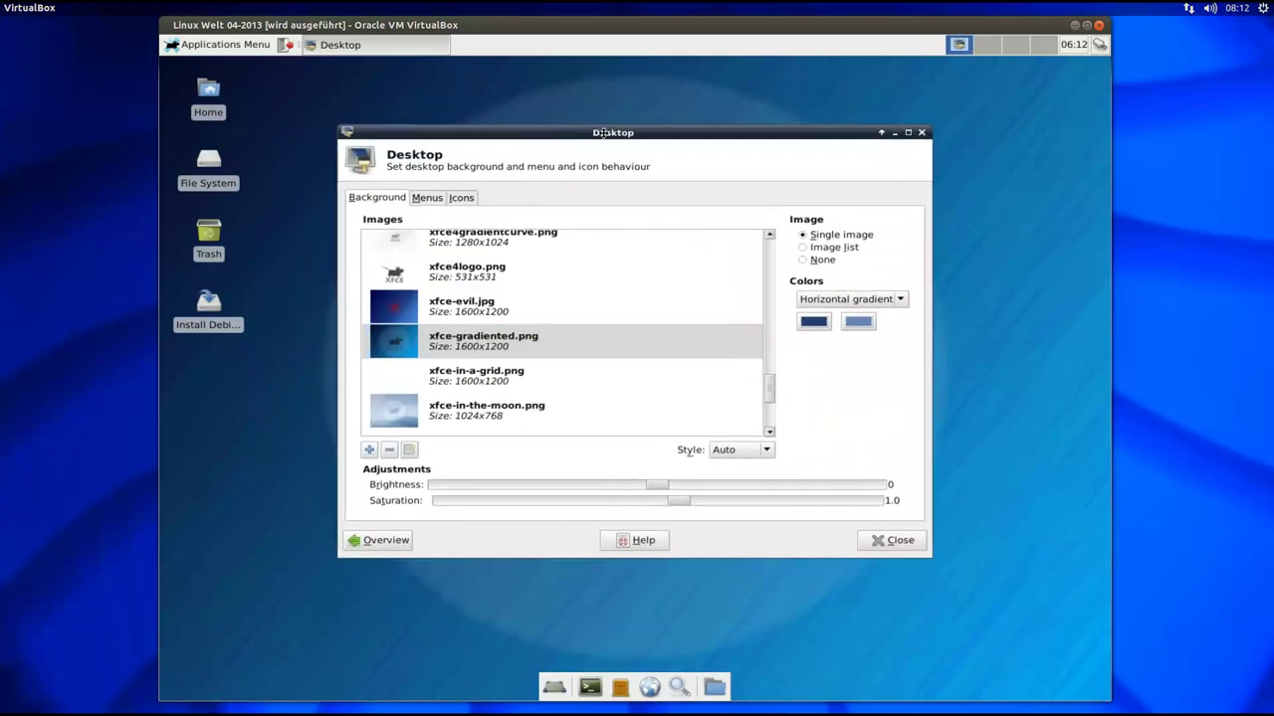
Step: Set the desktop icon size to 46 and enable a custom icon font size of 13
click(460, 198)
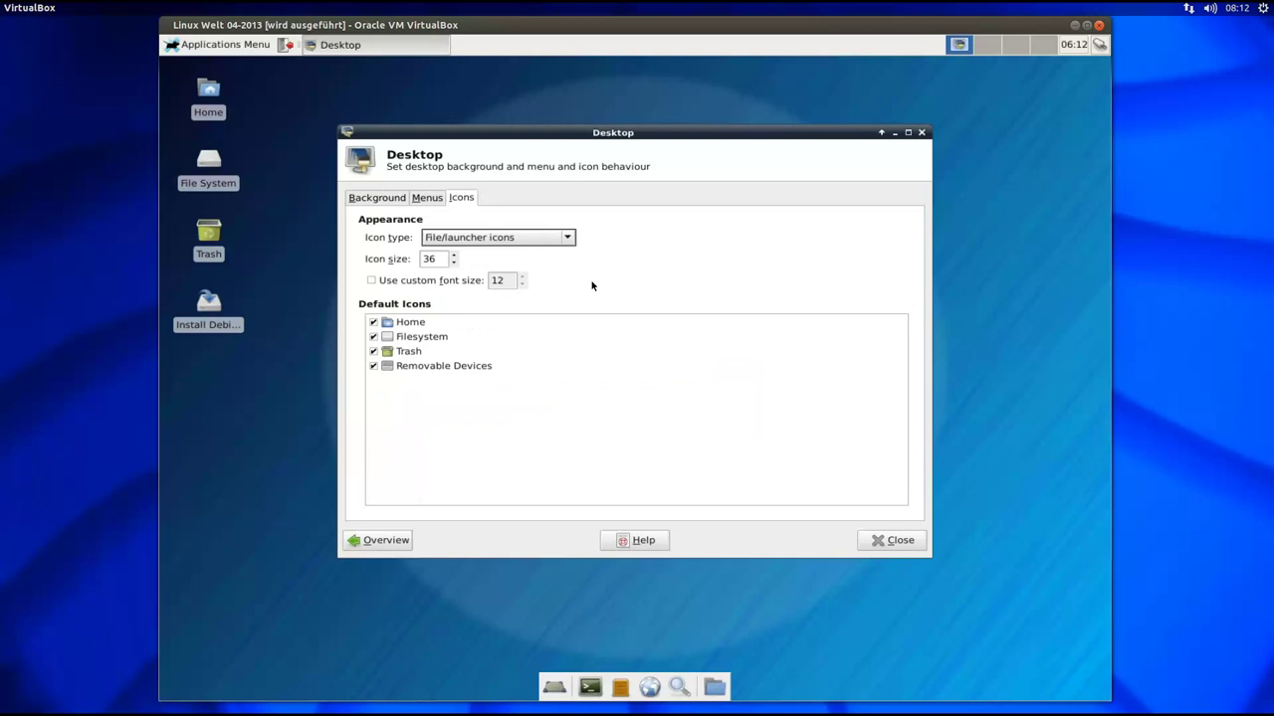
scroll(453, 258, up, 10)
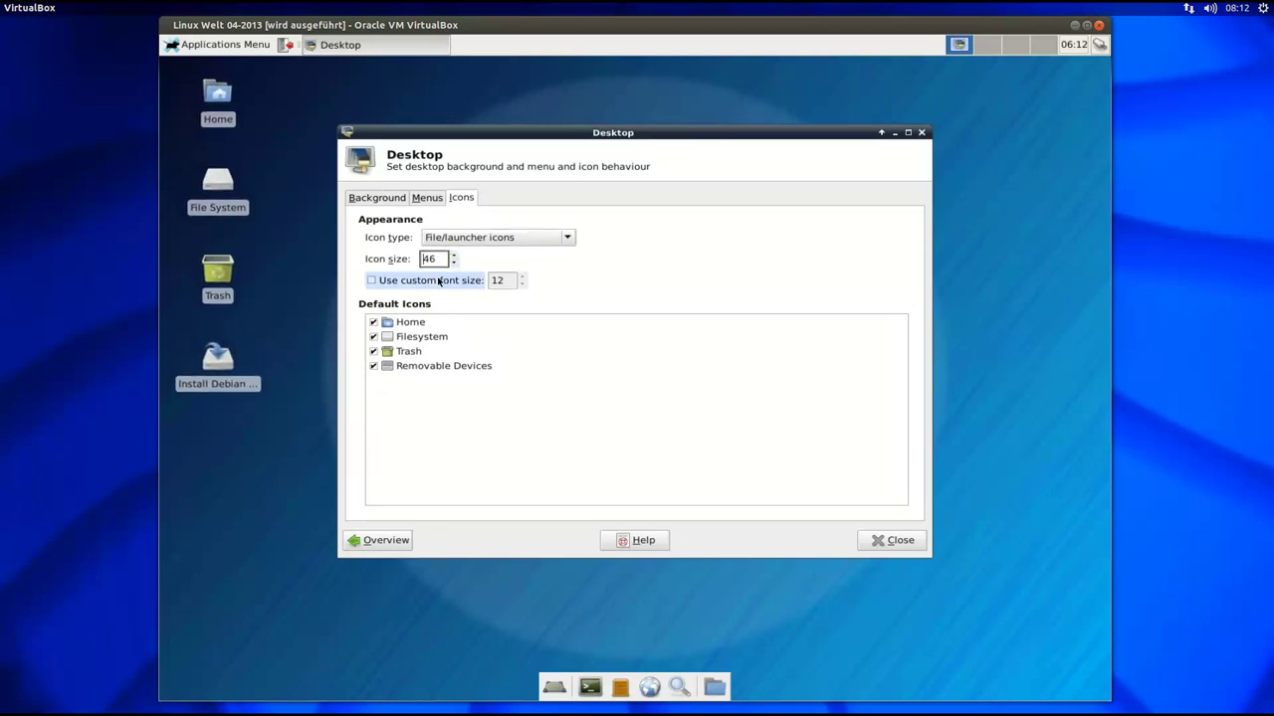
click(423, 280)
scroll(523, 280, up, 4)
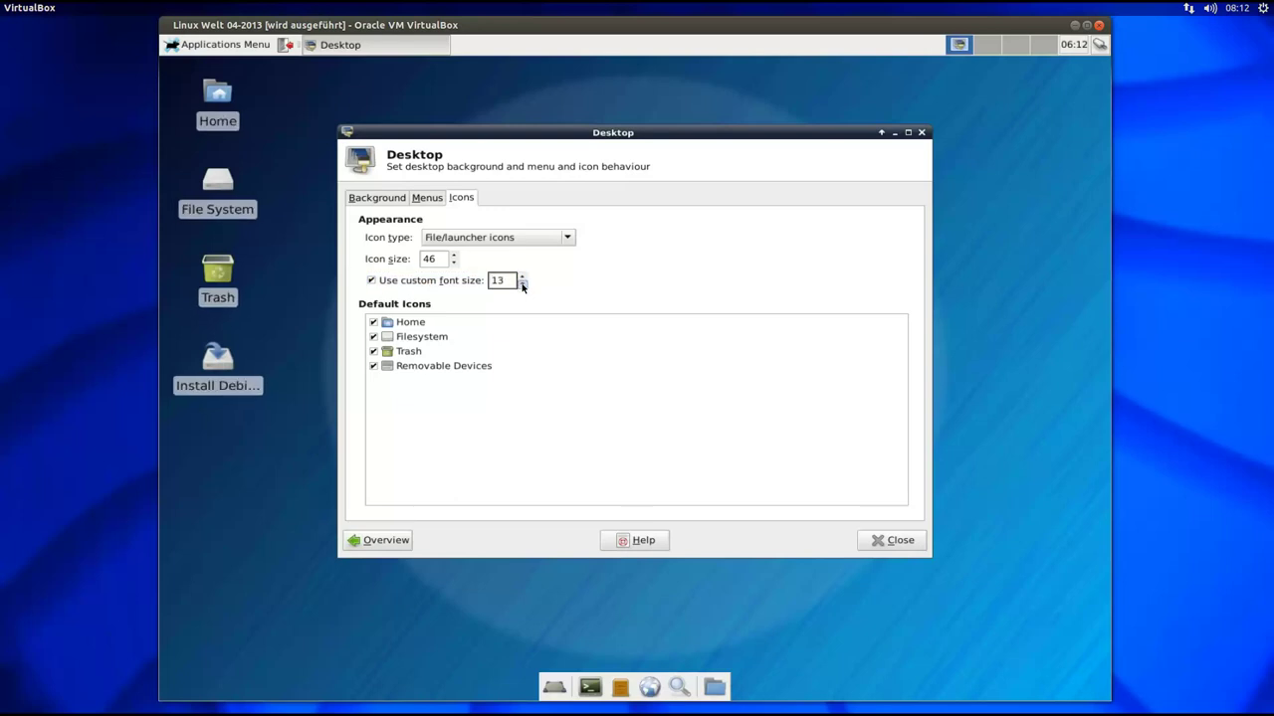
Step: Review the Menus and Background options of the Desktop settings and close the dialog
click(425, 198)
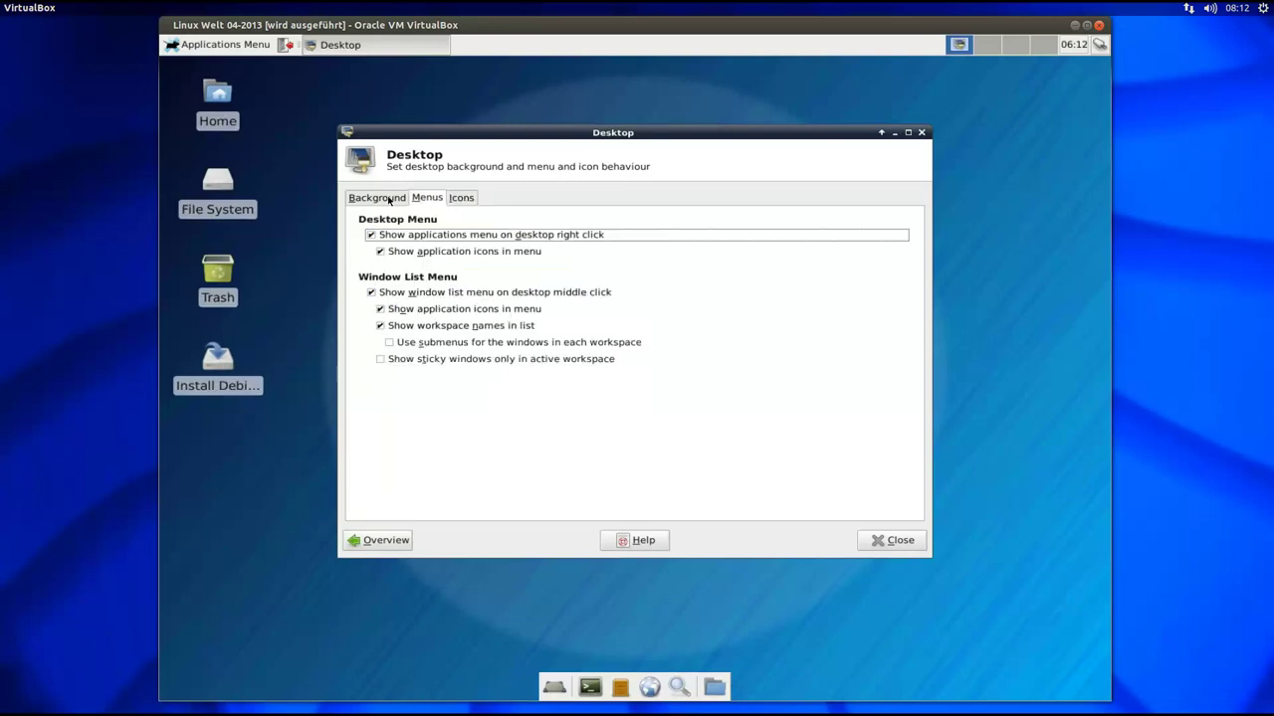
click(376, 201)
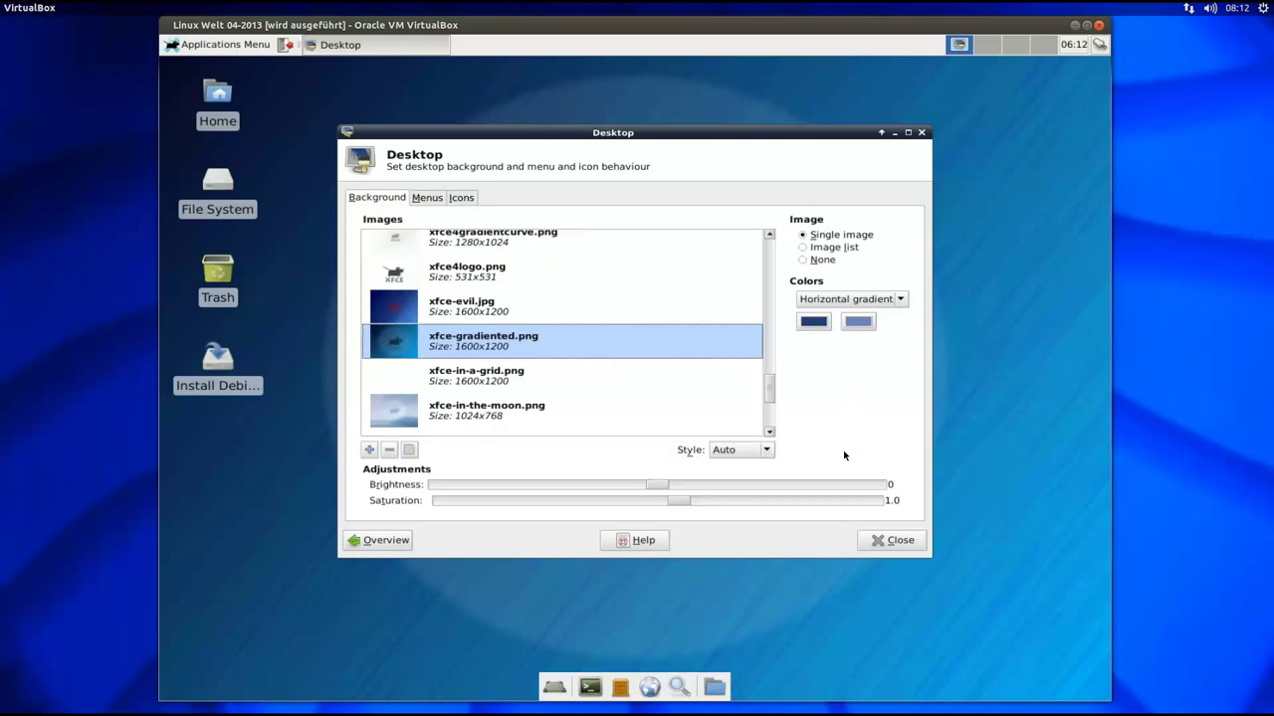
click(894, 541)
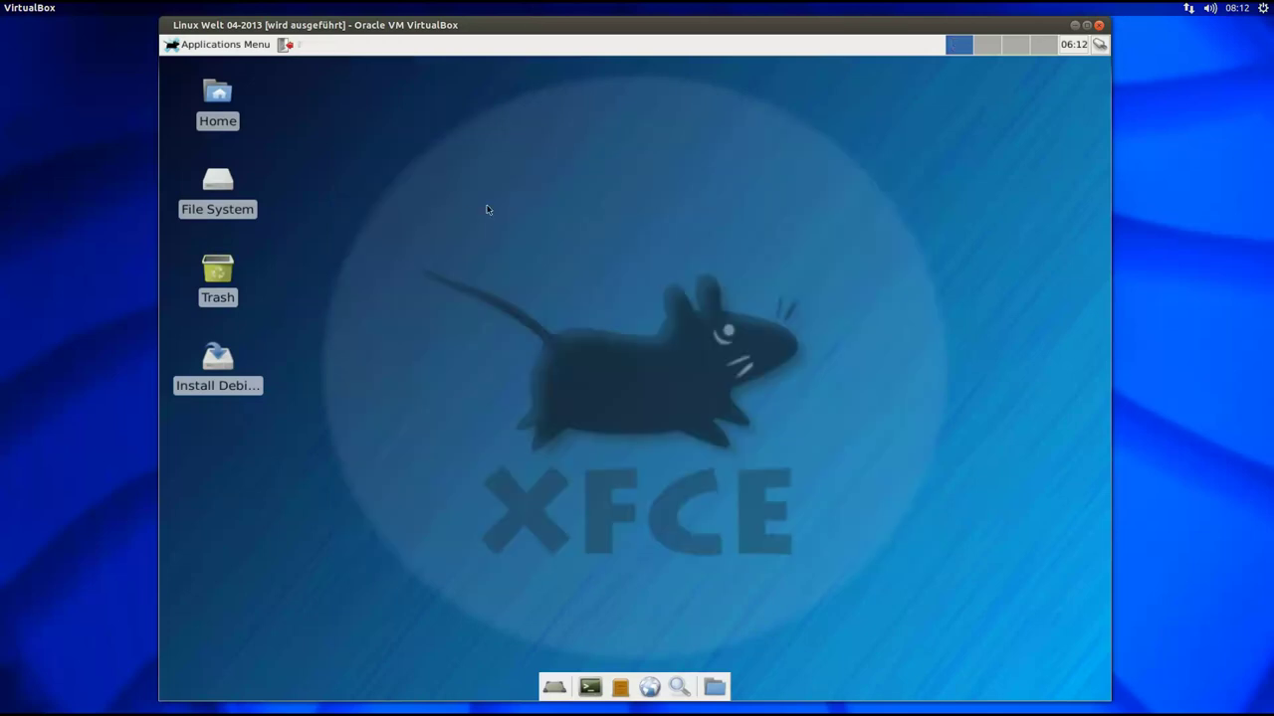
Step: Open the Home folder from the desktop and browse to the usr directory of the file system
click(229, 45)
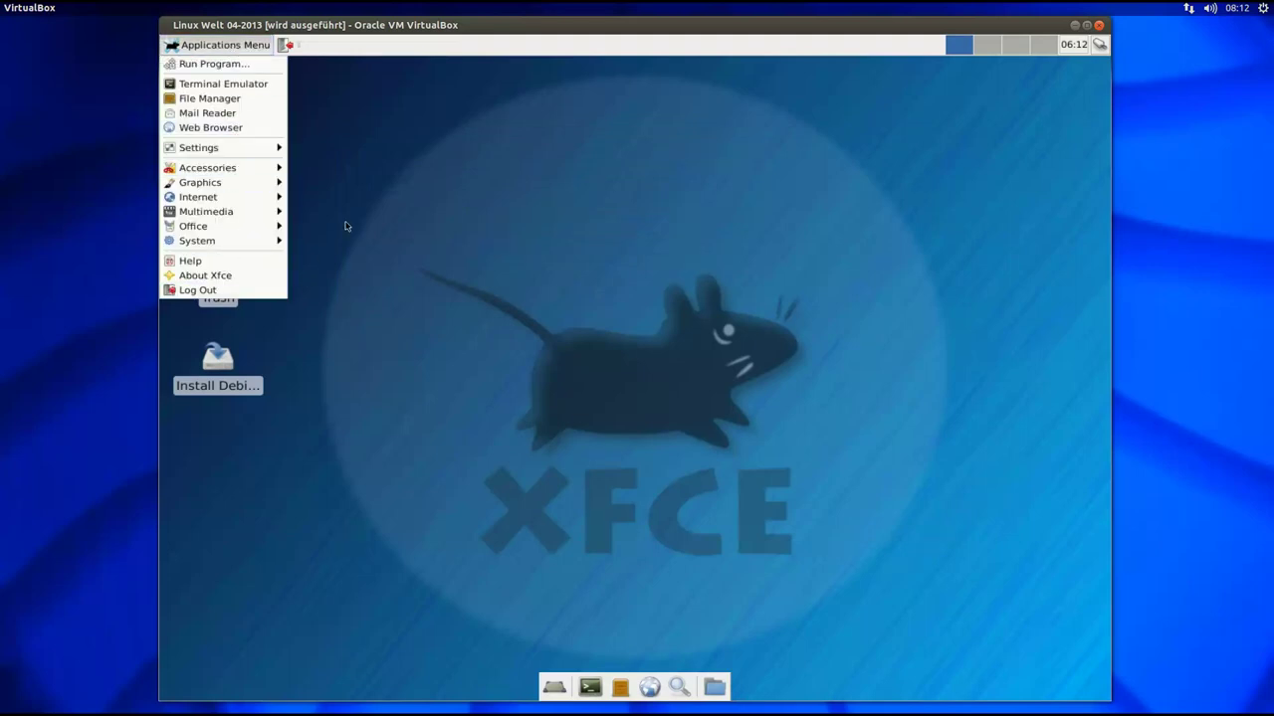
click(344, 227)
double_click(217, 92)
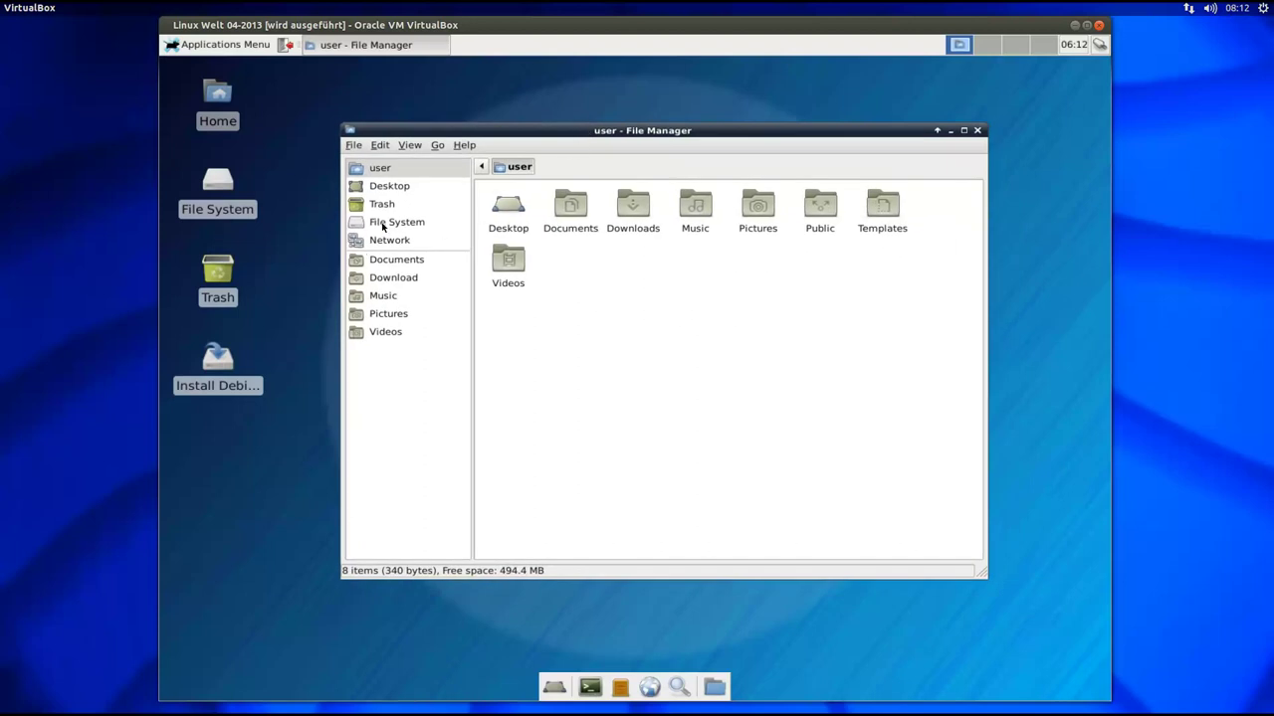
click(383, 227)
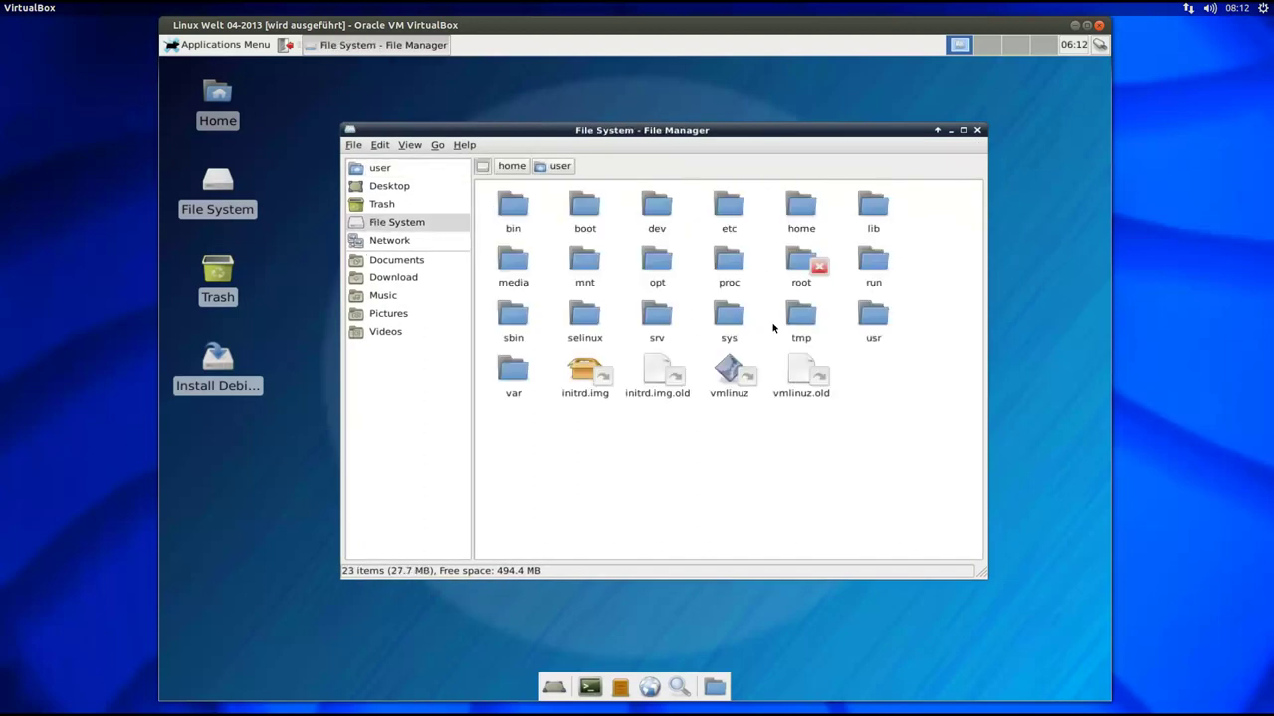
click(870, 326)
double_click(871, 325)
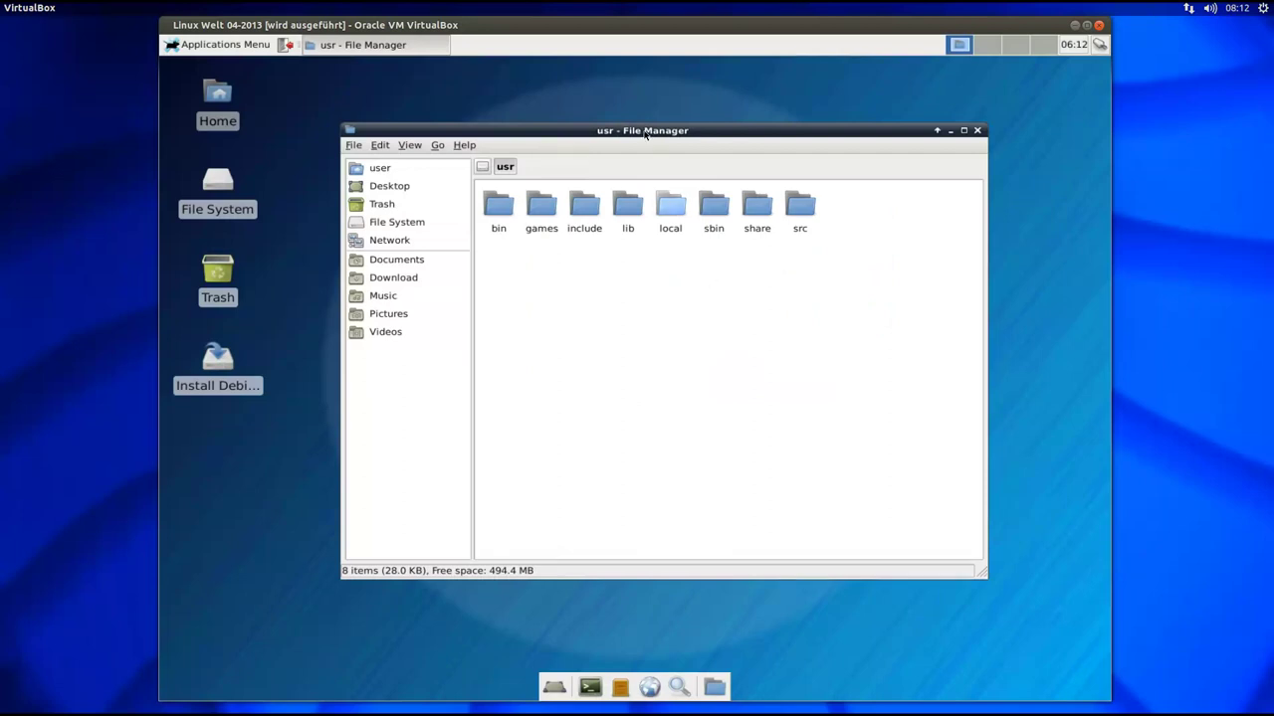
drag(649, 130, 639, 136)
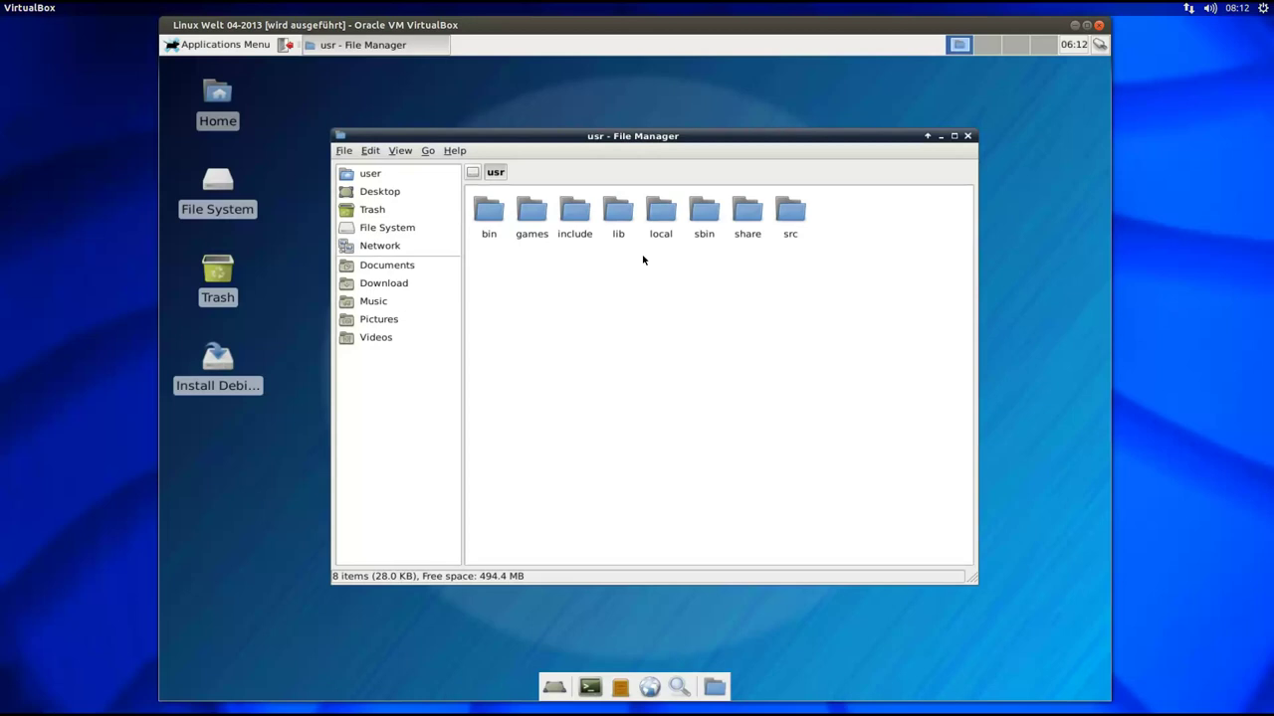
Step: Browse from usr to the share folder and its icons subfolder, then close the file manager
double_click(746, 211)
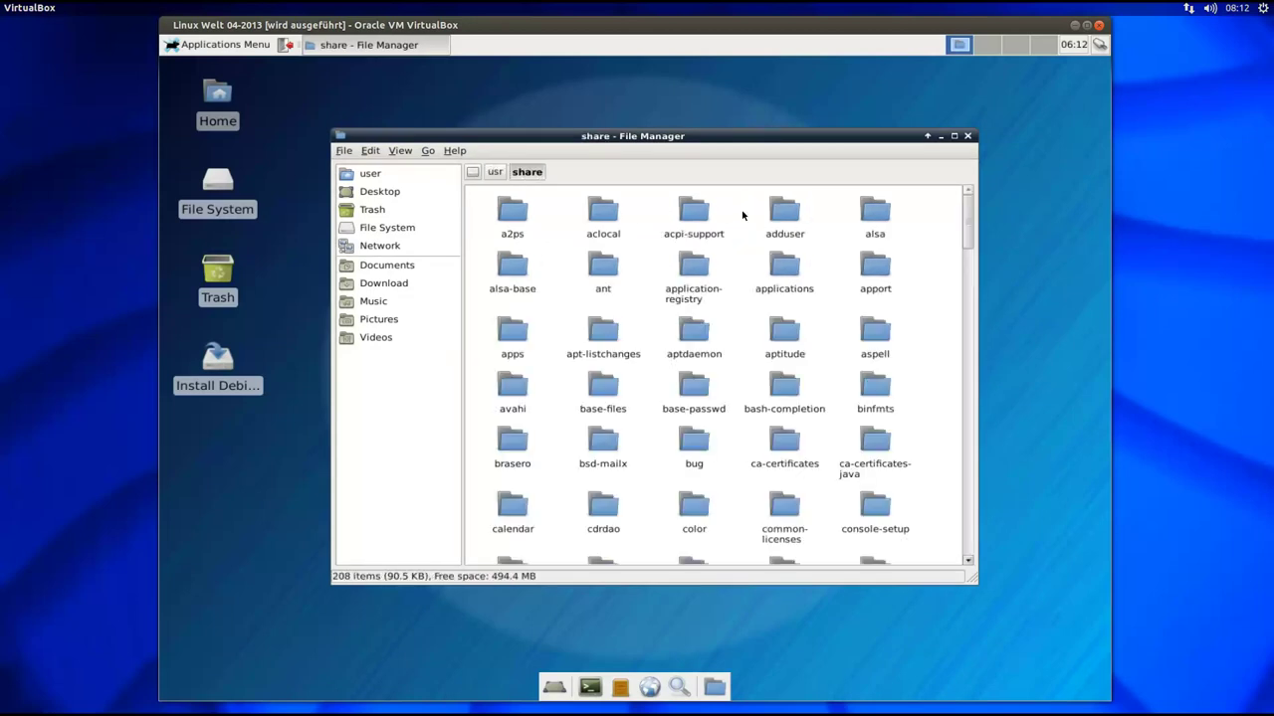
scroll(946, 317, down, 8)
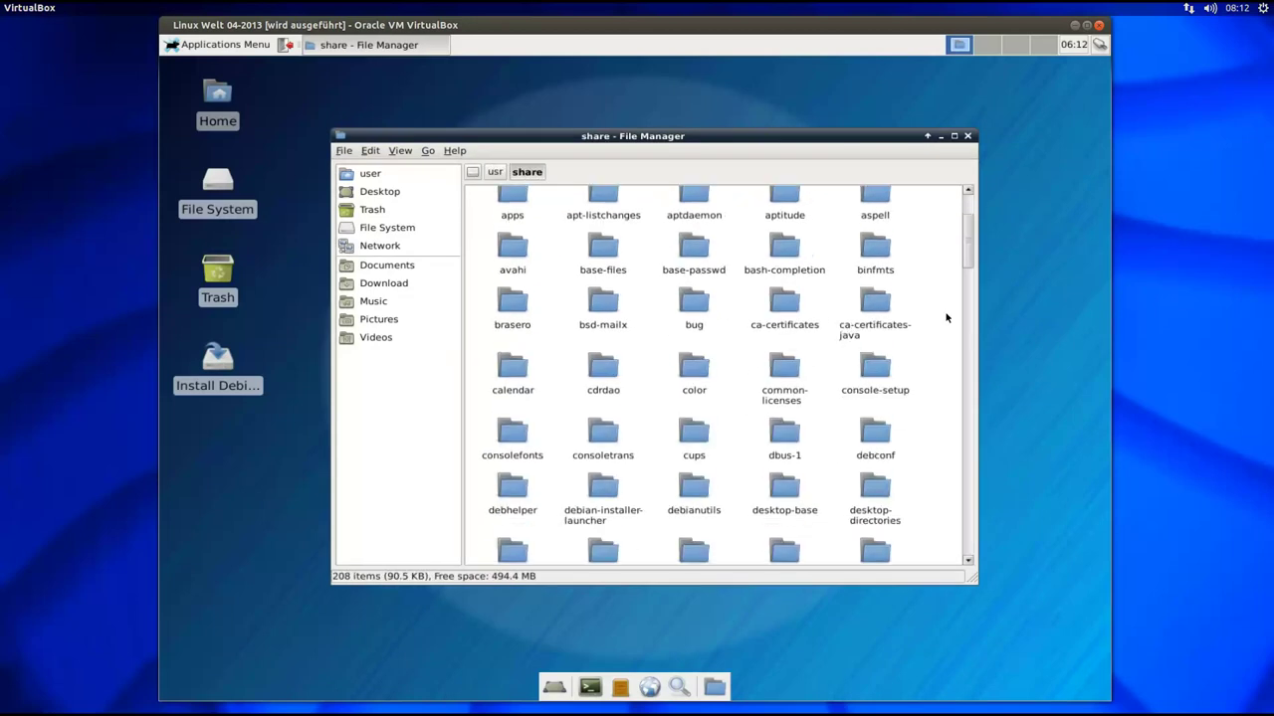
scroll(947, 317, down, 3)
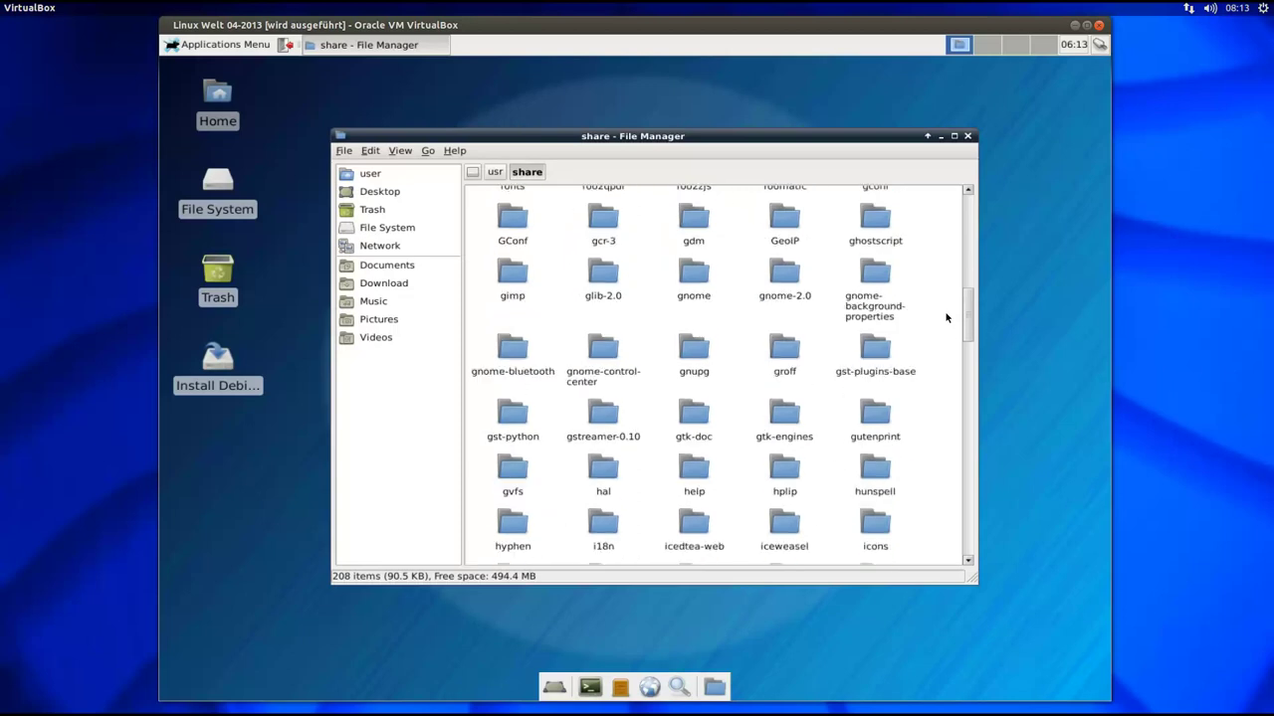
scroll(946, 316, down, 3)
double_click(887, 387)
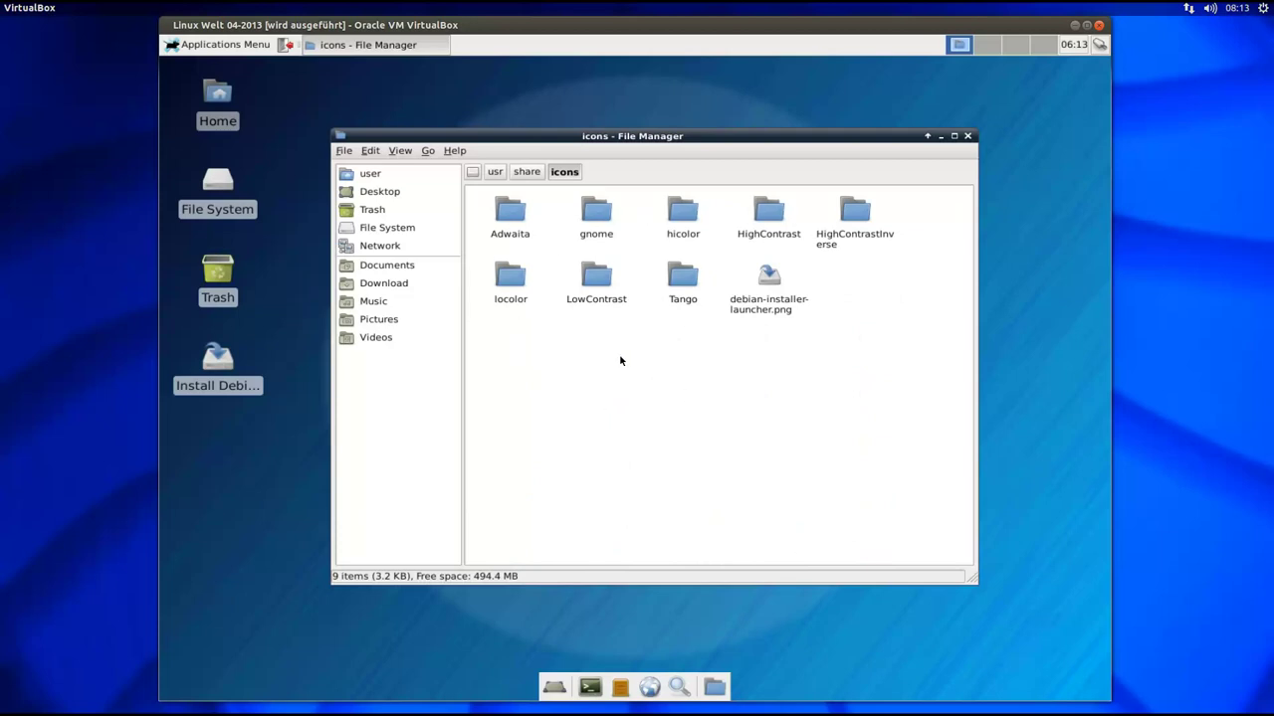
drag(532, 139, 522, 142)
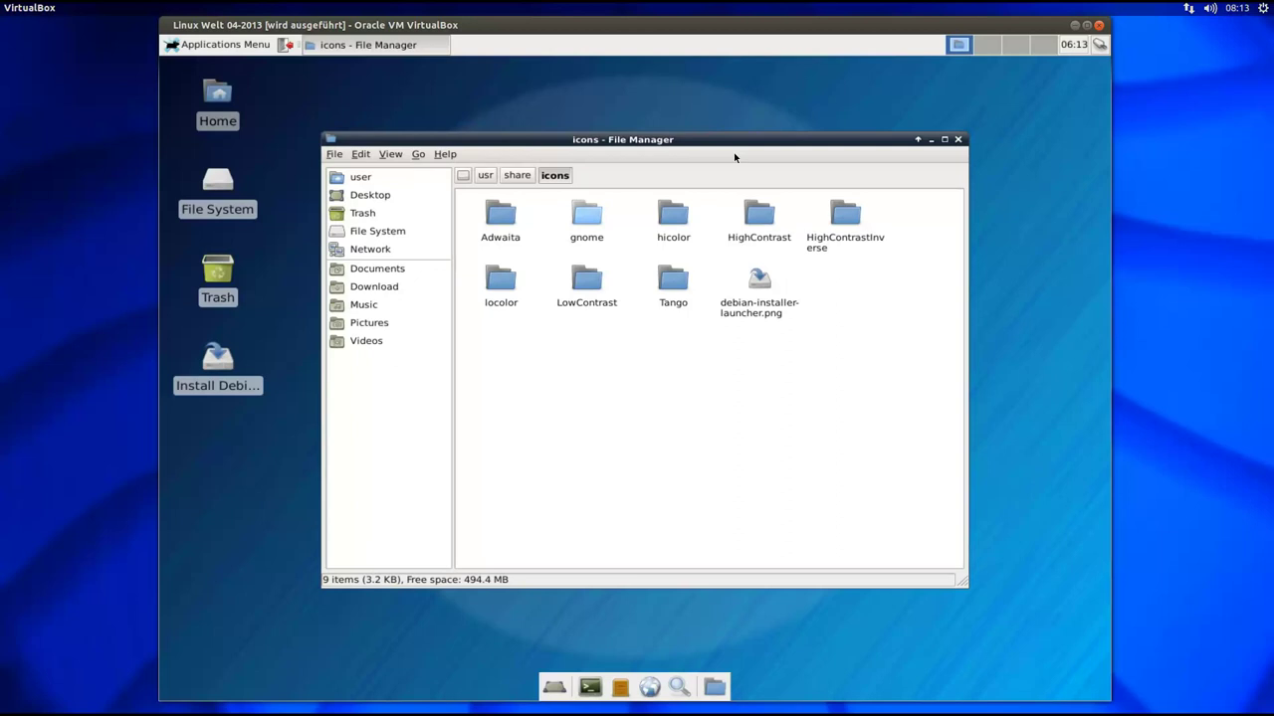
click(958, 140)
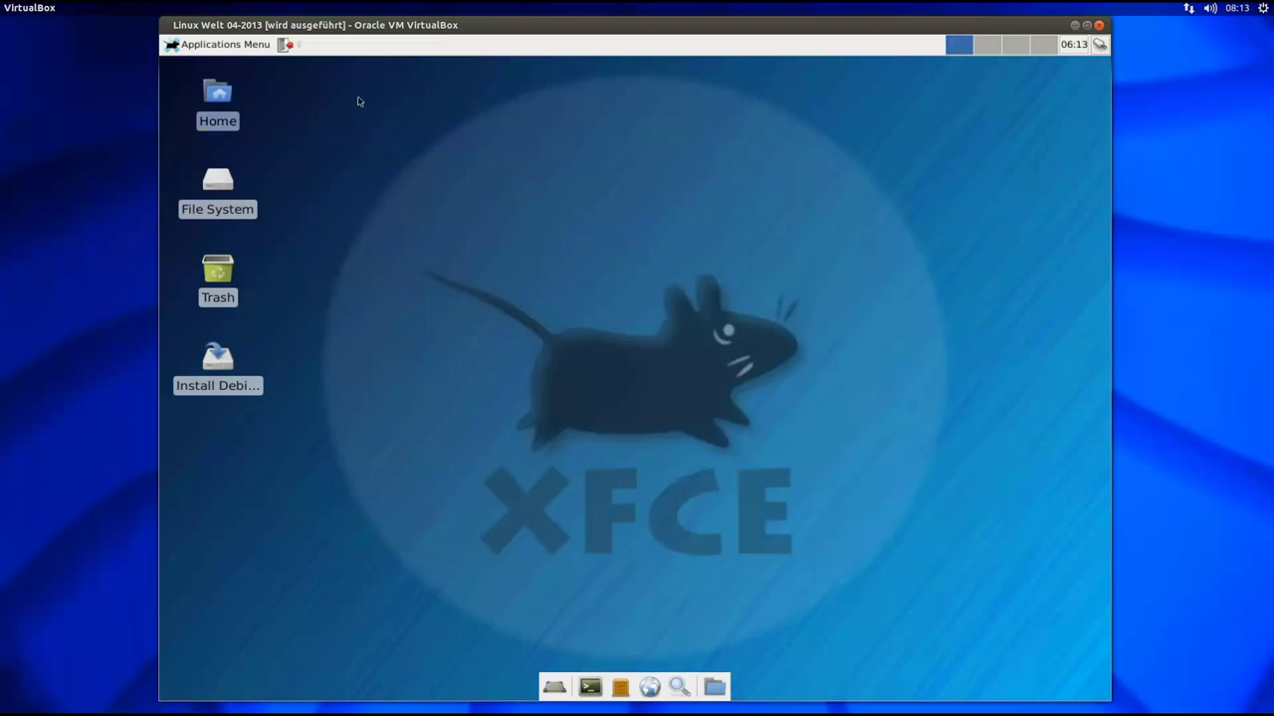
Step: Launch the web browser and move its window clear of the desktop icons
click(221, 45)
click(214, 129)
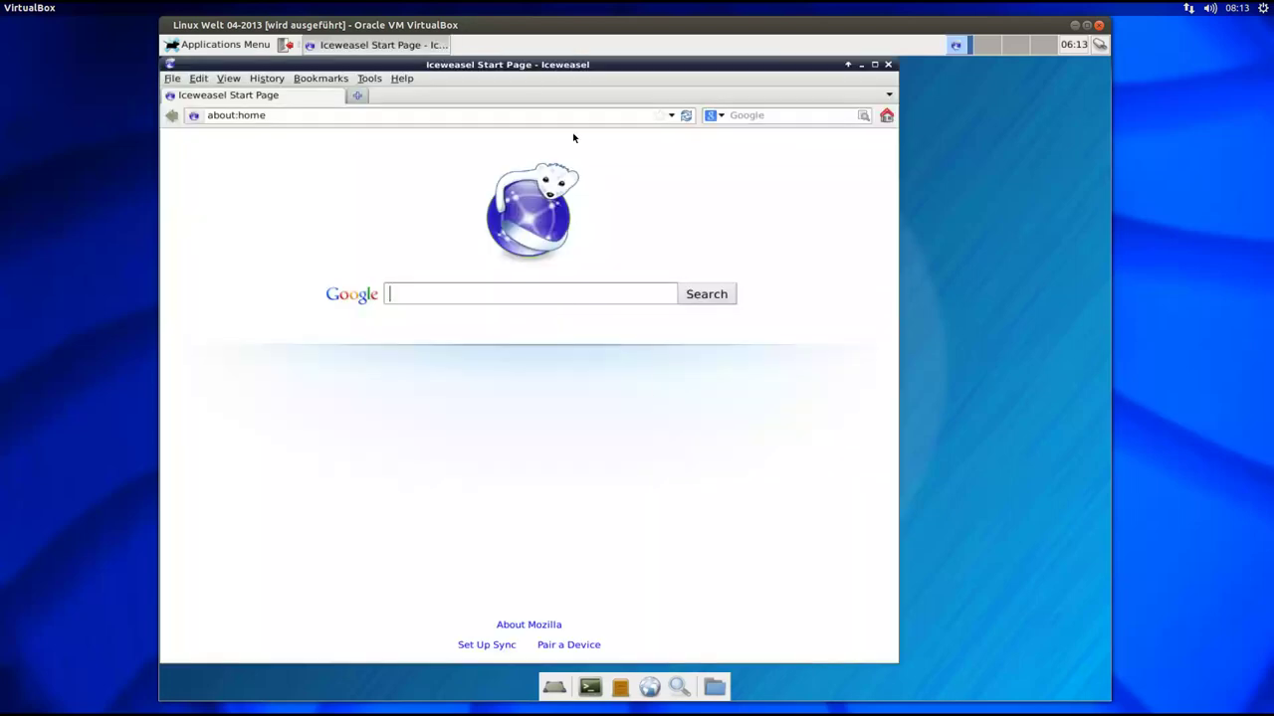
drag(518, 66, 629, 75)
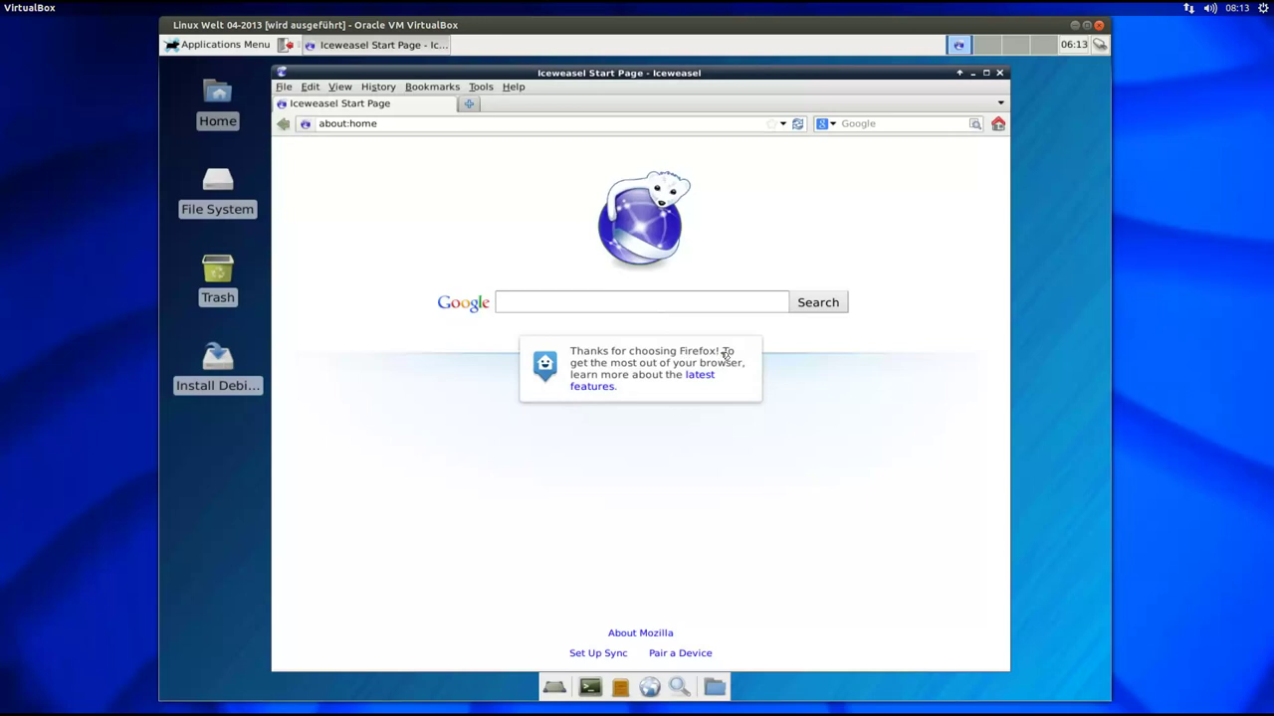
Step: Check the browser's version in the About Iceweasel window, close it and look over the available help entries
click(513, 87)
click(561, 181)
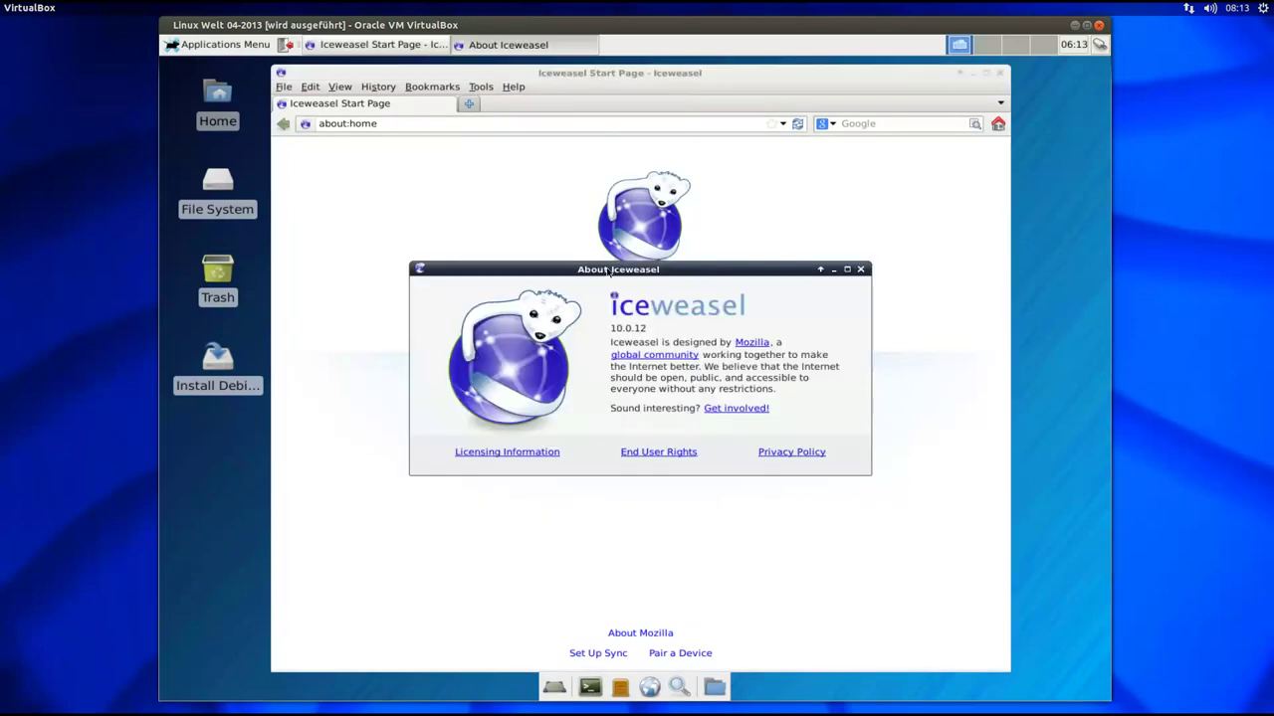
drag(609, 271, 604, 279)
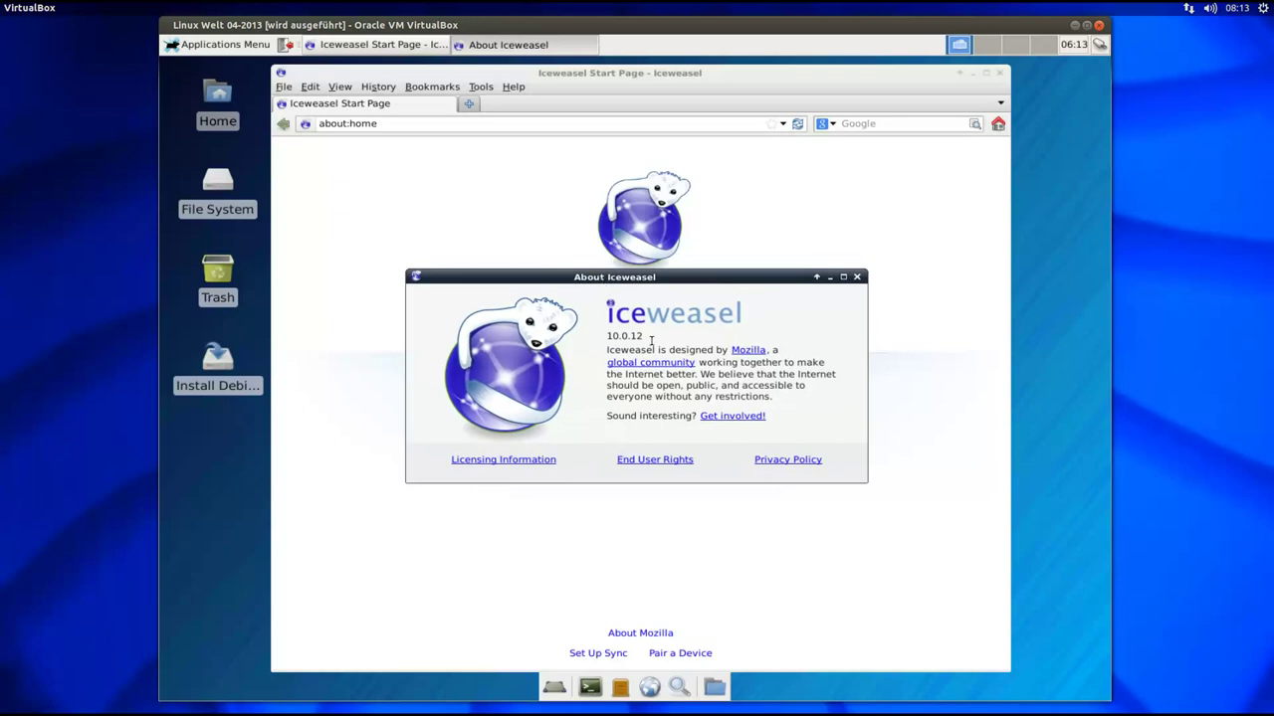
drag(644, 336, 603, 338)
click(857, 277)
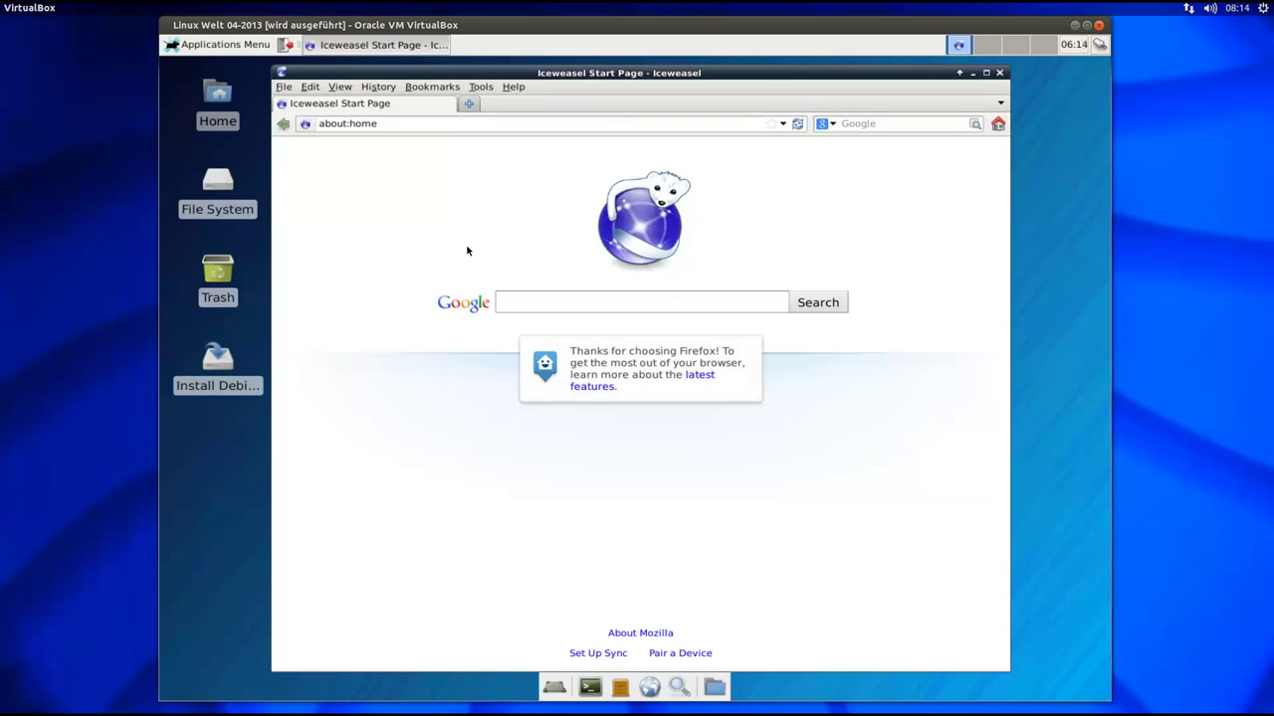
click(514, 88)
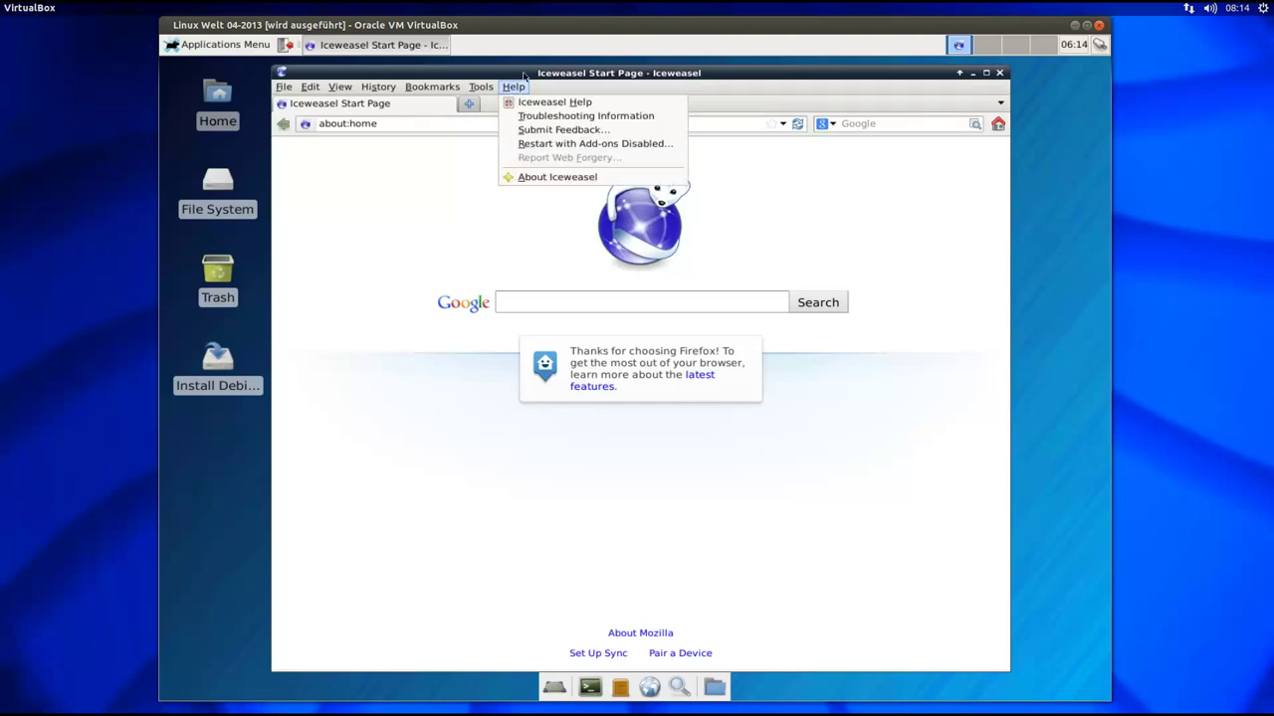
click(524, 76)
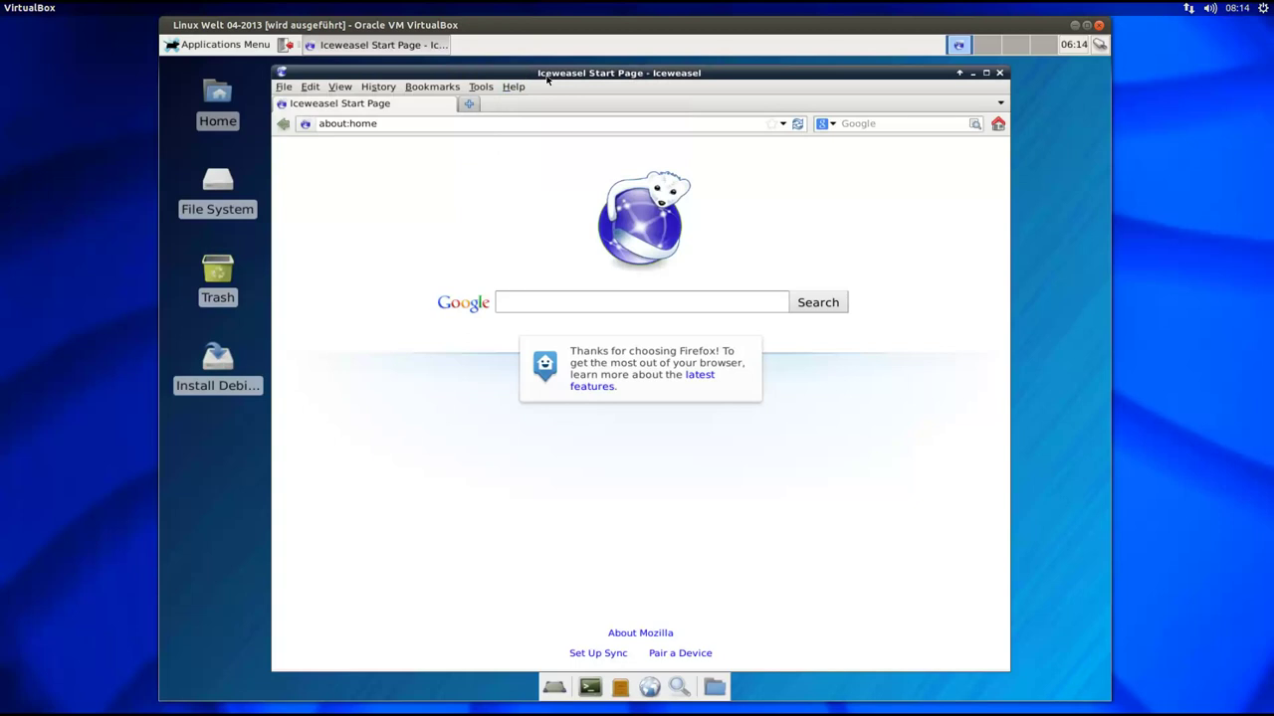
Step: Review the search engines offered in the browser's search box and close Iceweasel
click(888, 125)
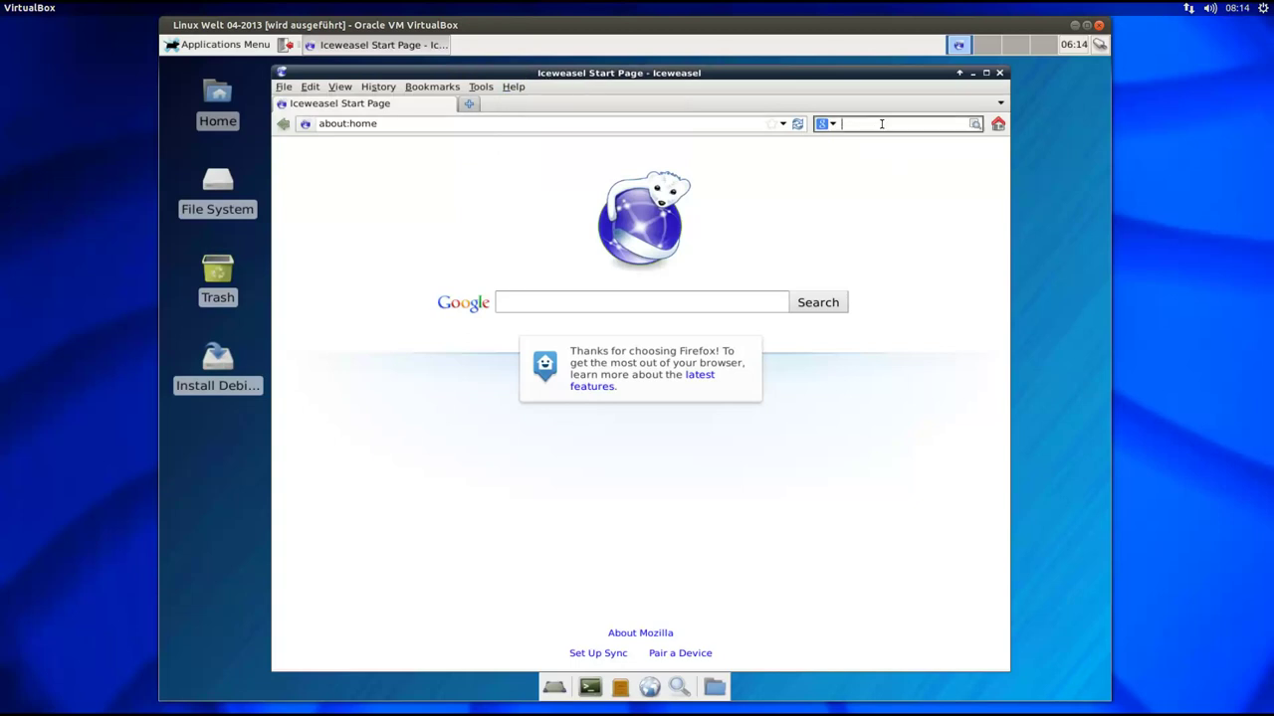
click(832, 124)
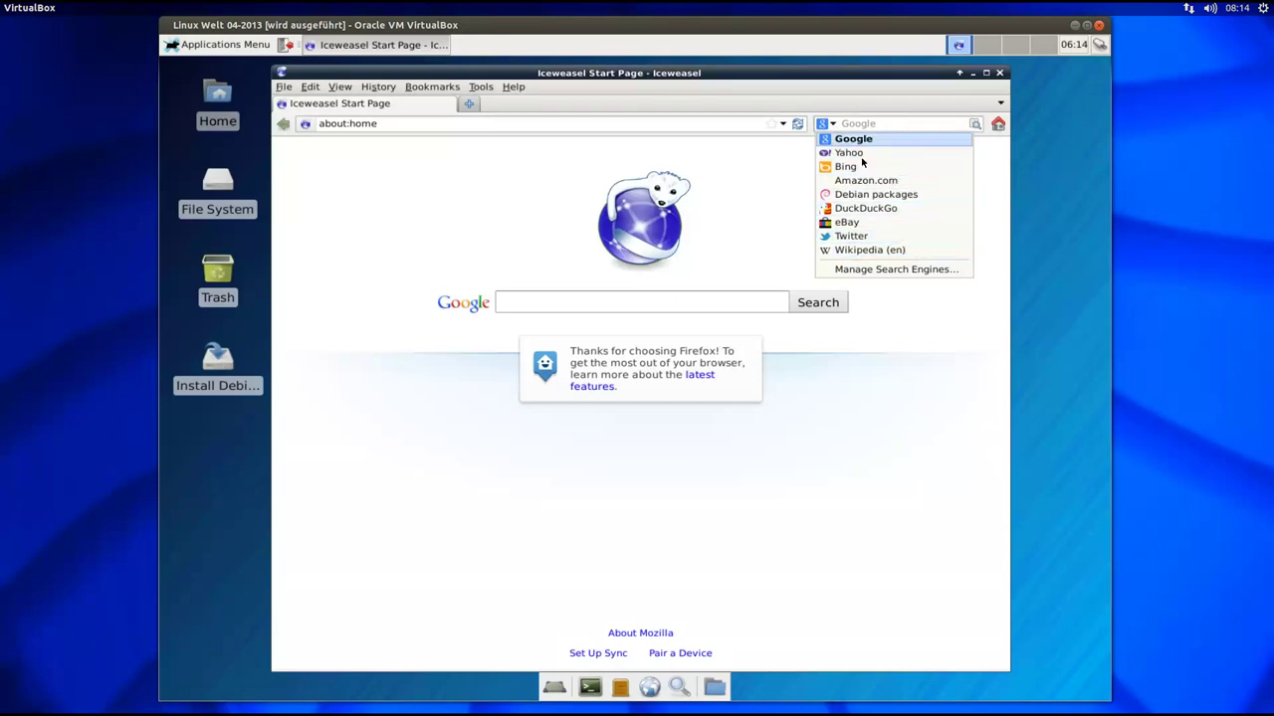
click(802, 84)
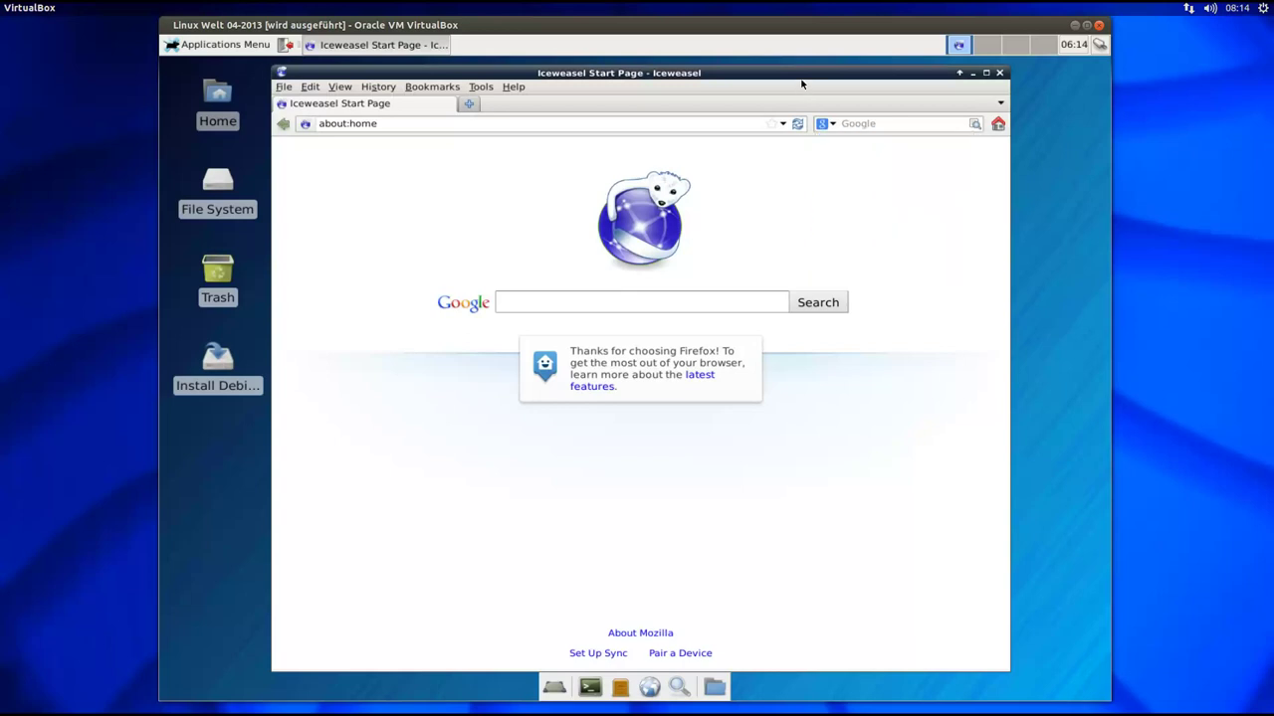
click(1001, 74)
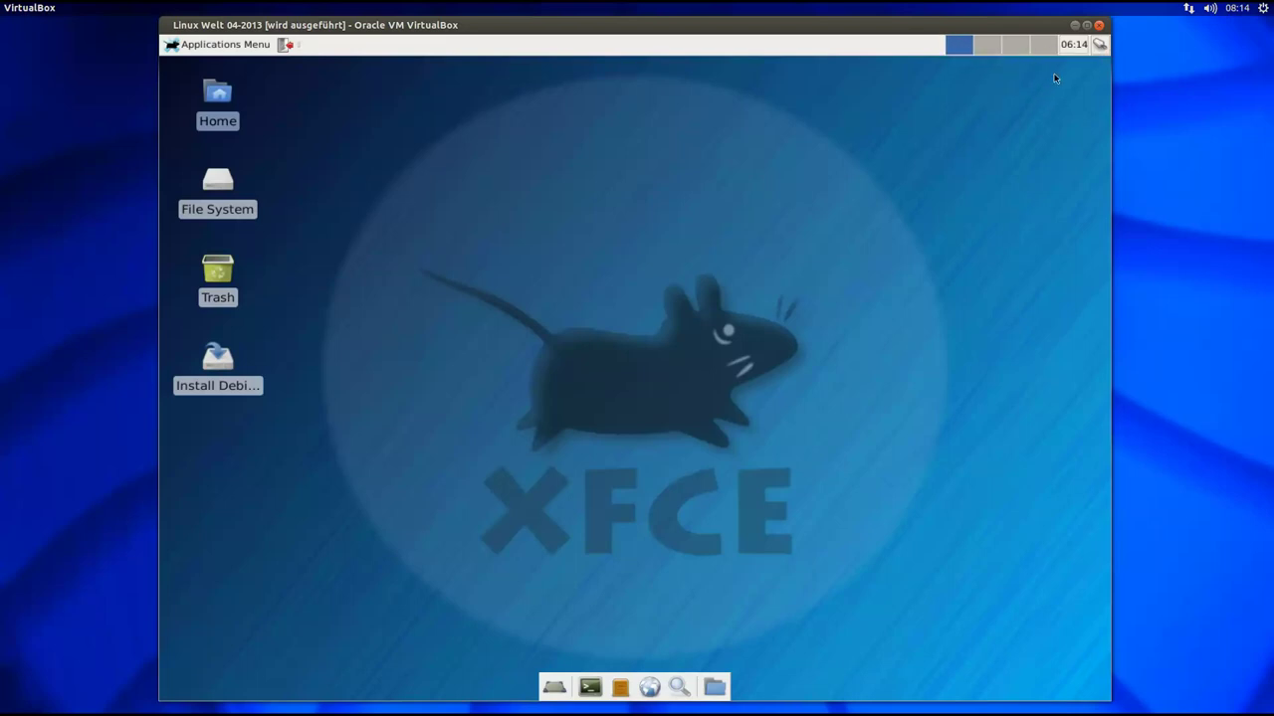
click(1100, 45)
click(1102, 45)
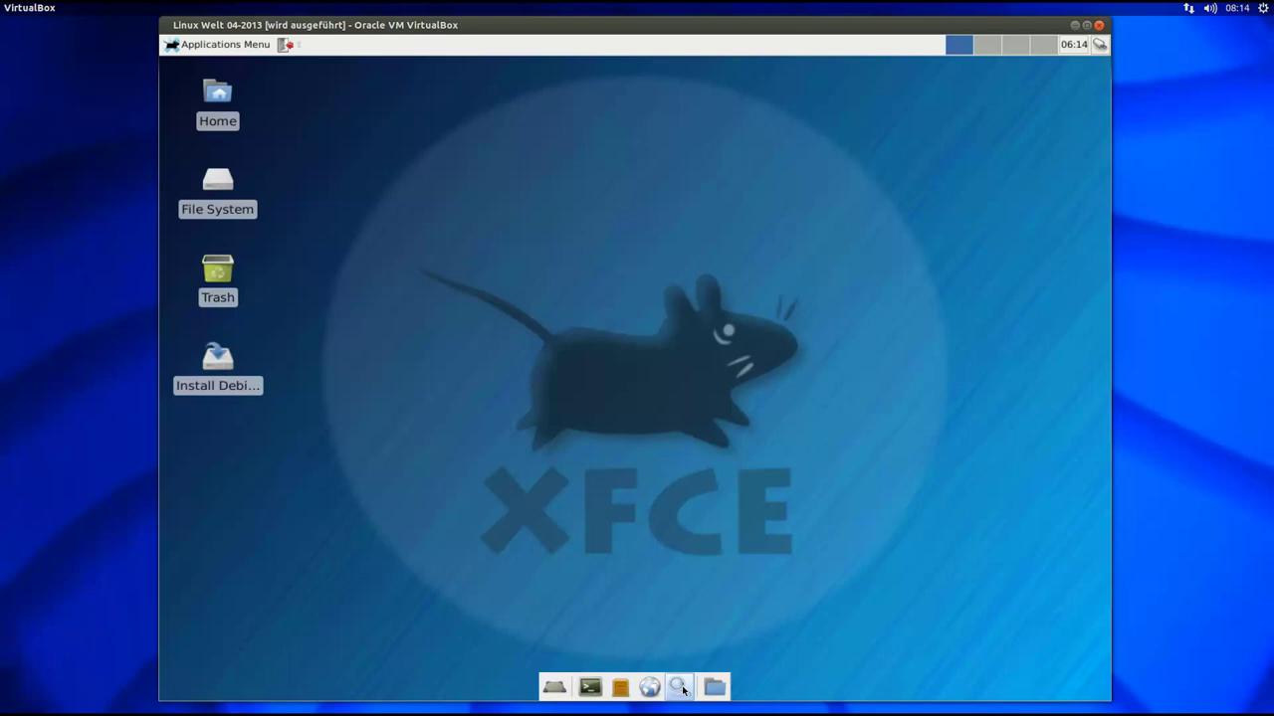
Step: Open the Application Finder, move it higher on the desktop and launch About Xfce from its list
click(677, 691)
drag(642, 197, 620, 134)
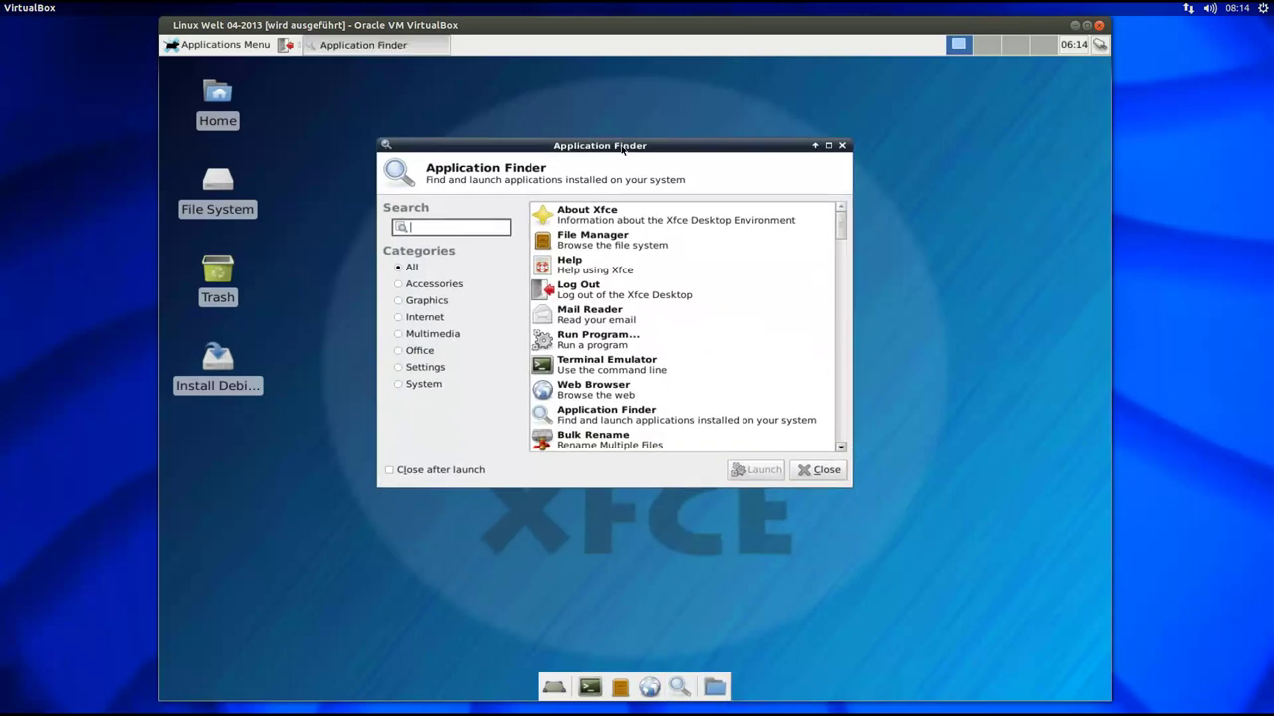
double_click(582, 212)
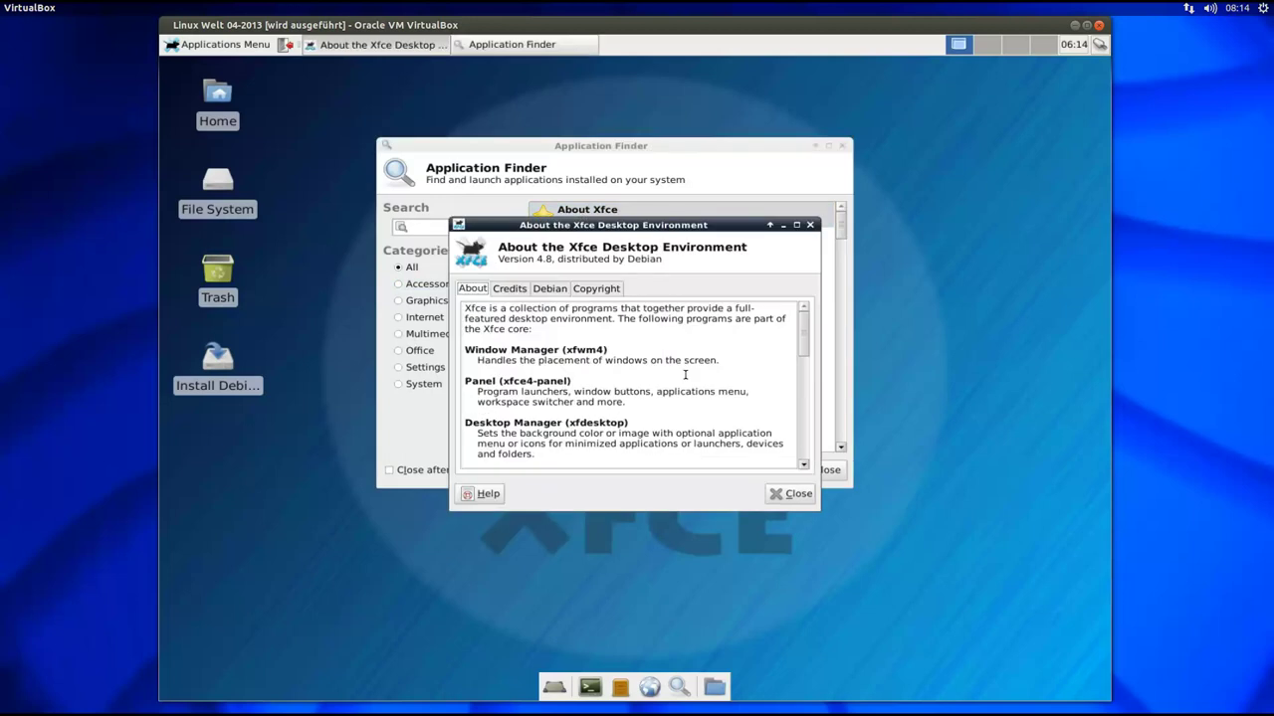
Step: Read the description of the Xfce core components through to its end and close the About window
click(582, 350)
drag(581, 349, 619, 354)
click(609, 369)
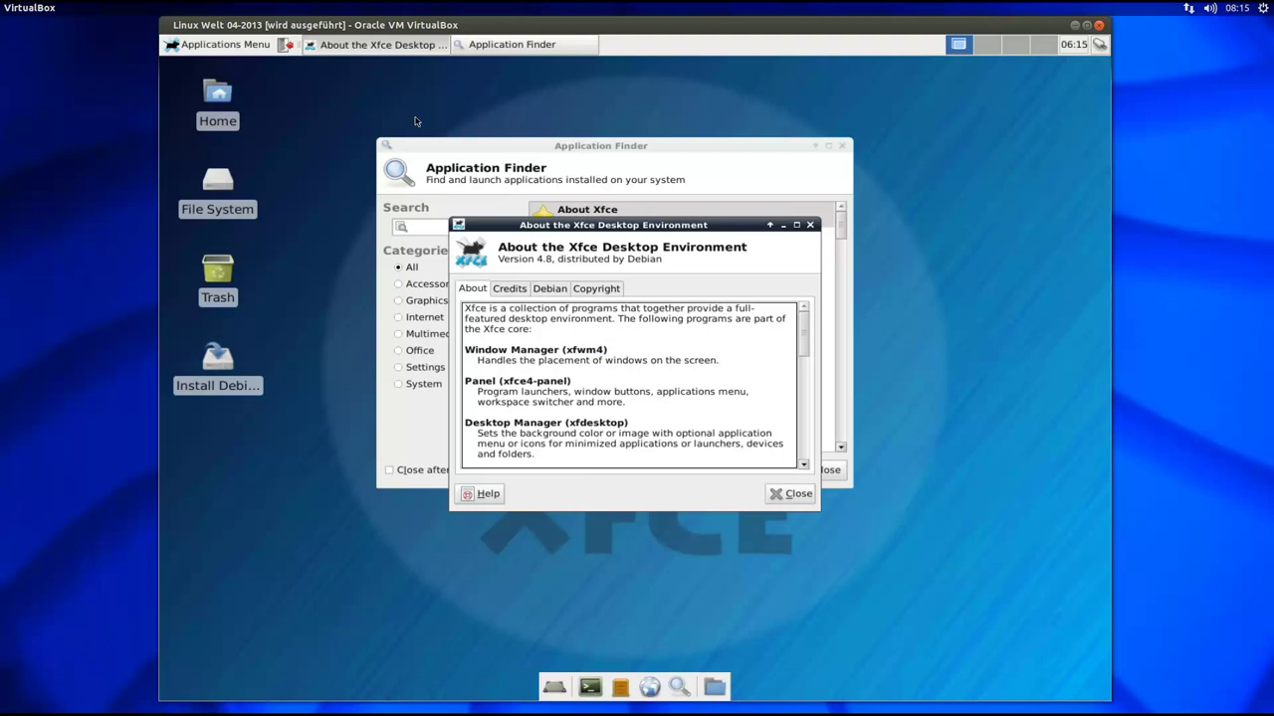
scroll(642, 373, down, 2)
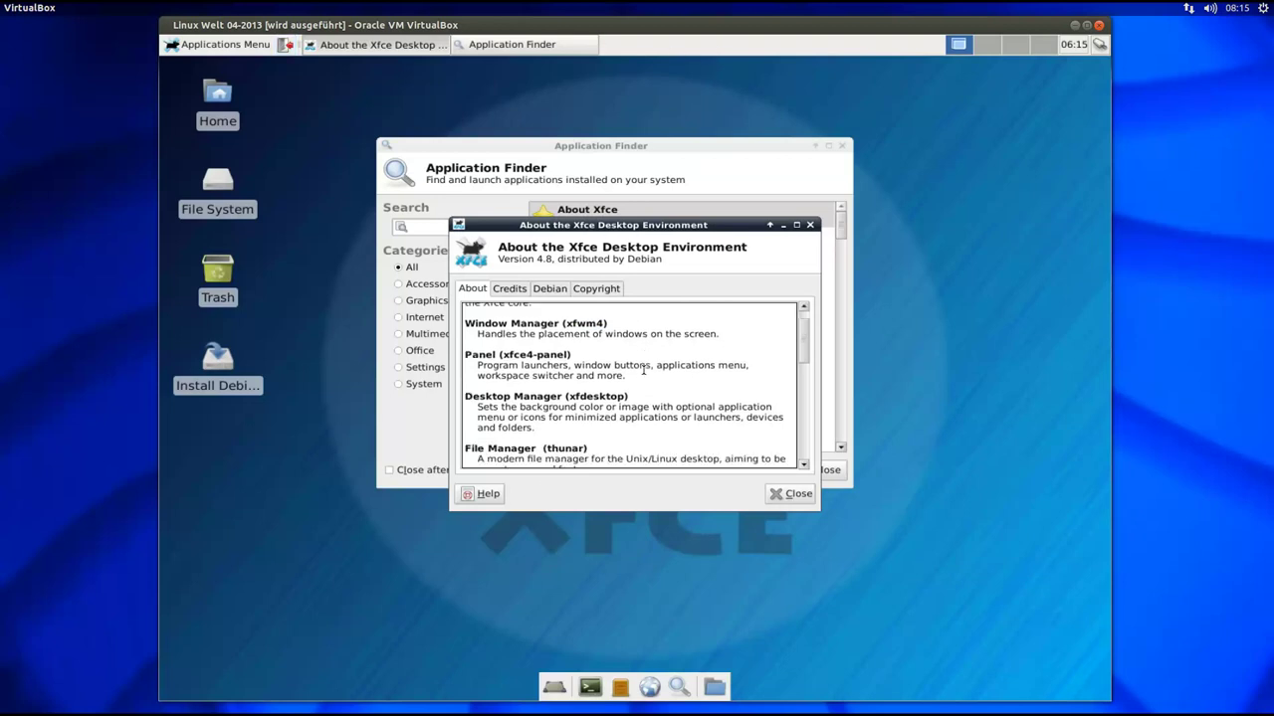
scroll(637, 378, down, 1)
scroll(637, 376, down, 6)
scroll(641, 375, down, 5)
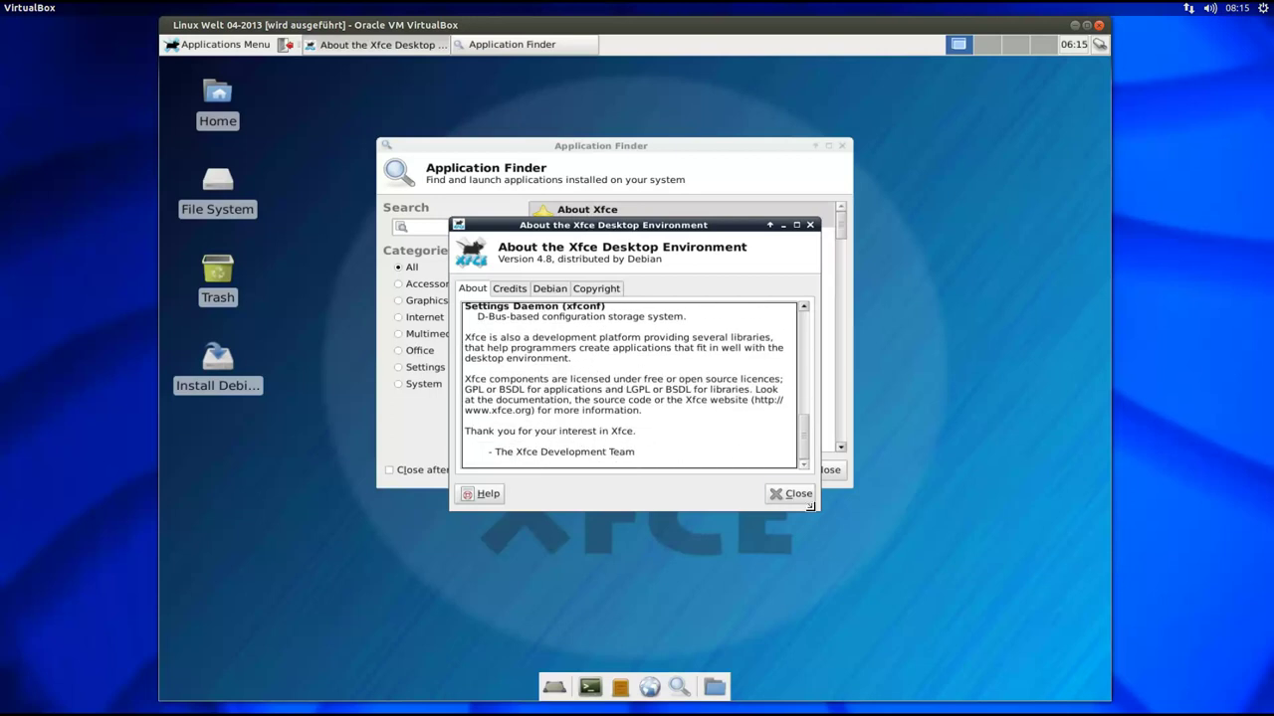
click(800, 496)
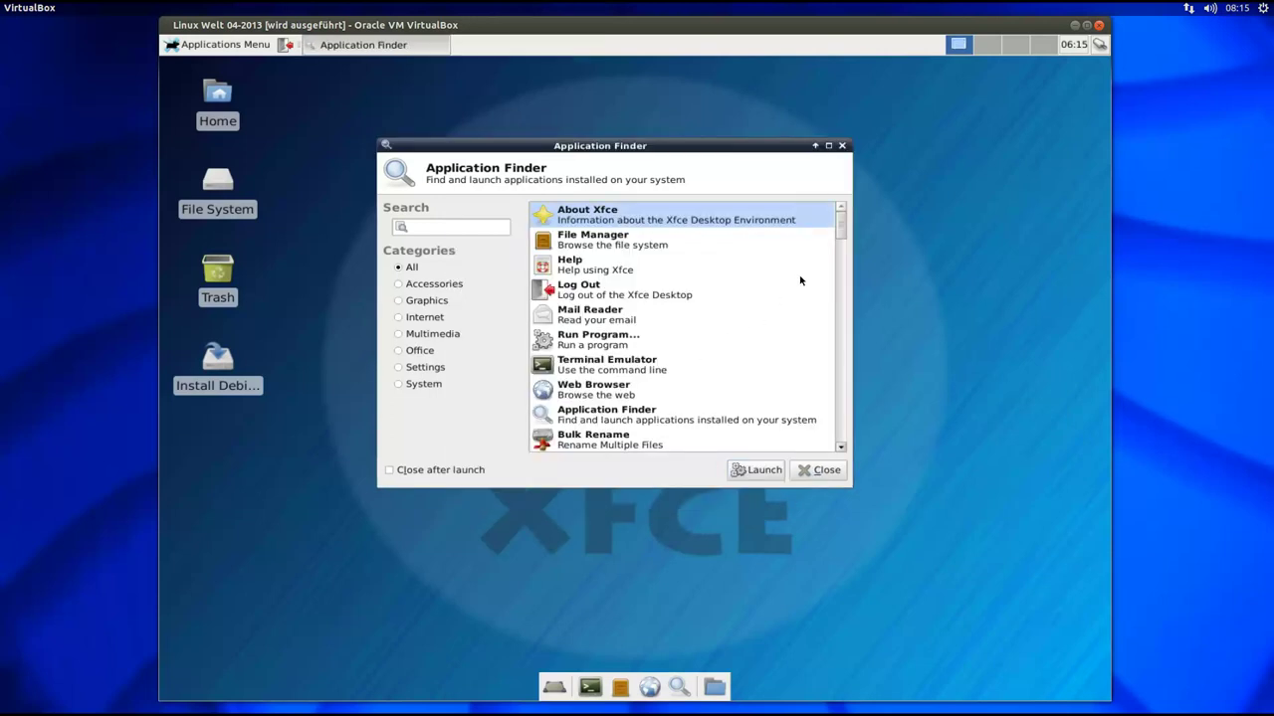
Step: Look through the applications listed in the Application Finder and close it
scroll(792, 289, down, 3)
scroll(789, 293, down, 3)
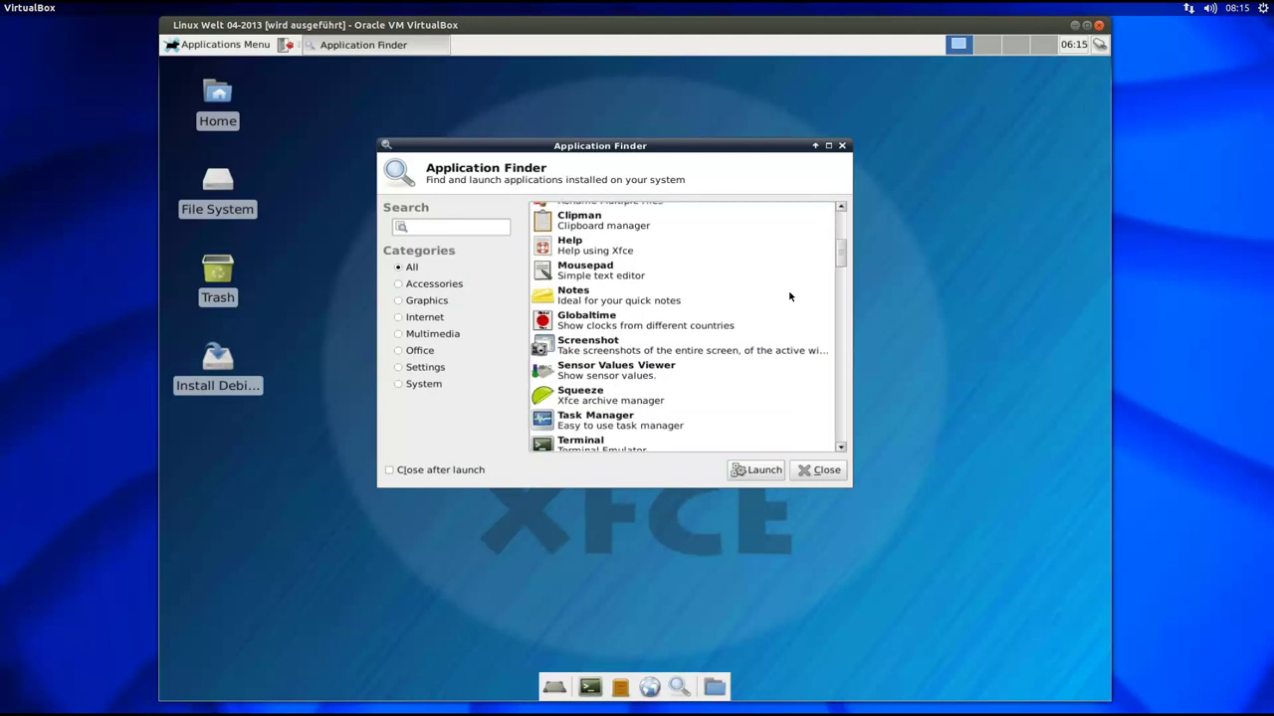
click(817, 471)
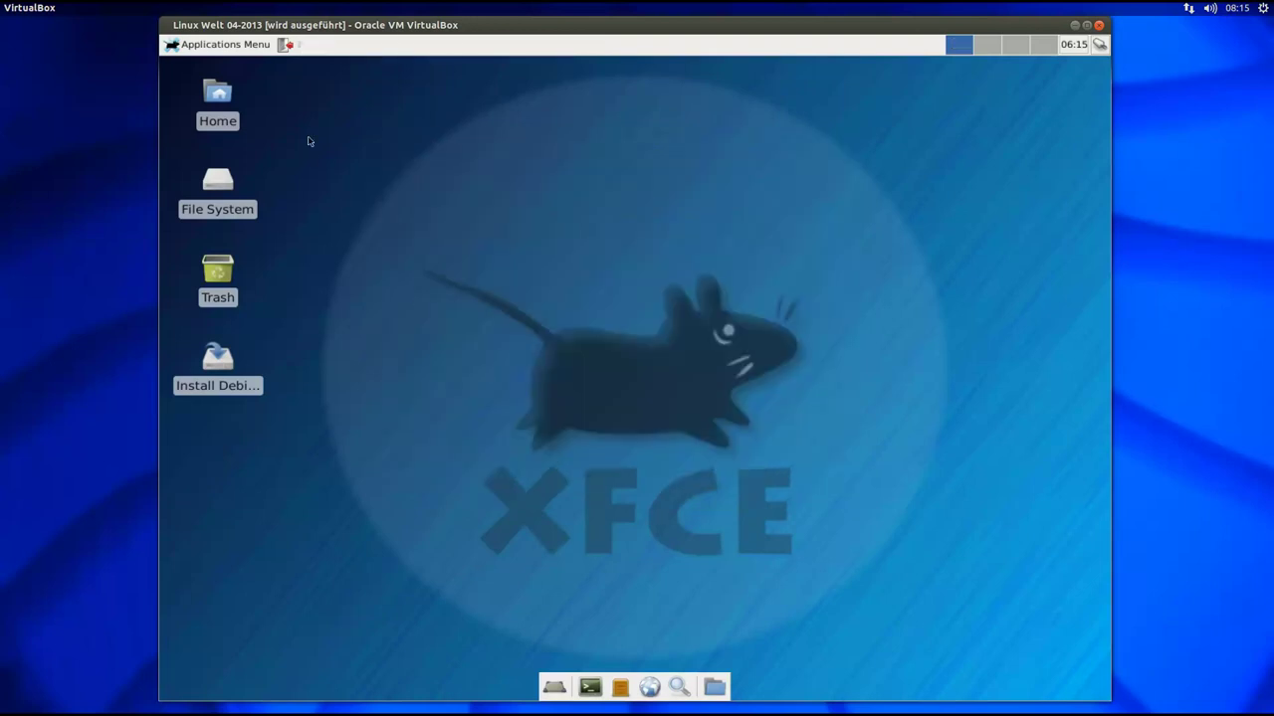
Step: Review the installed Multimedia and Internet applications, launch GIMP from the Graphics category and move its main window higher
click(221, 48)
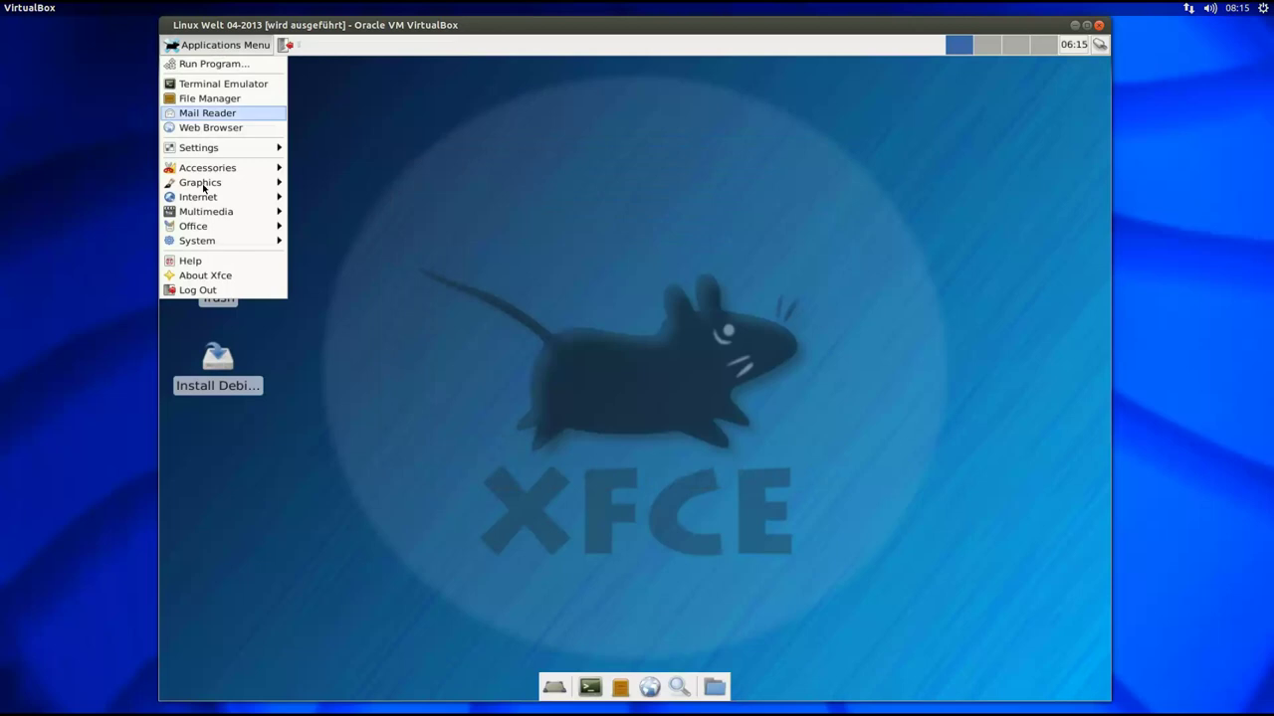
mouse_move(213, 215)
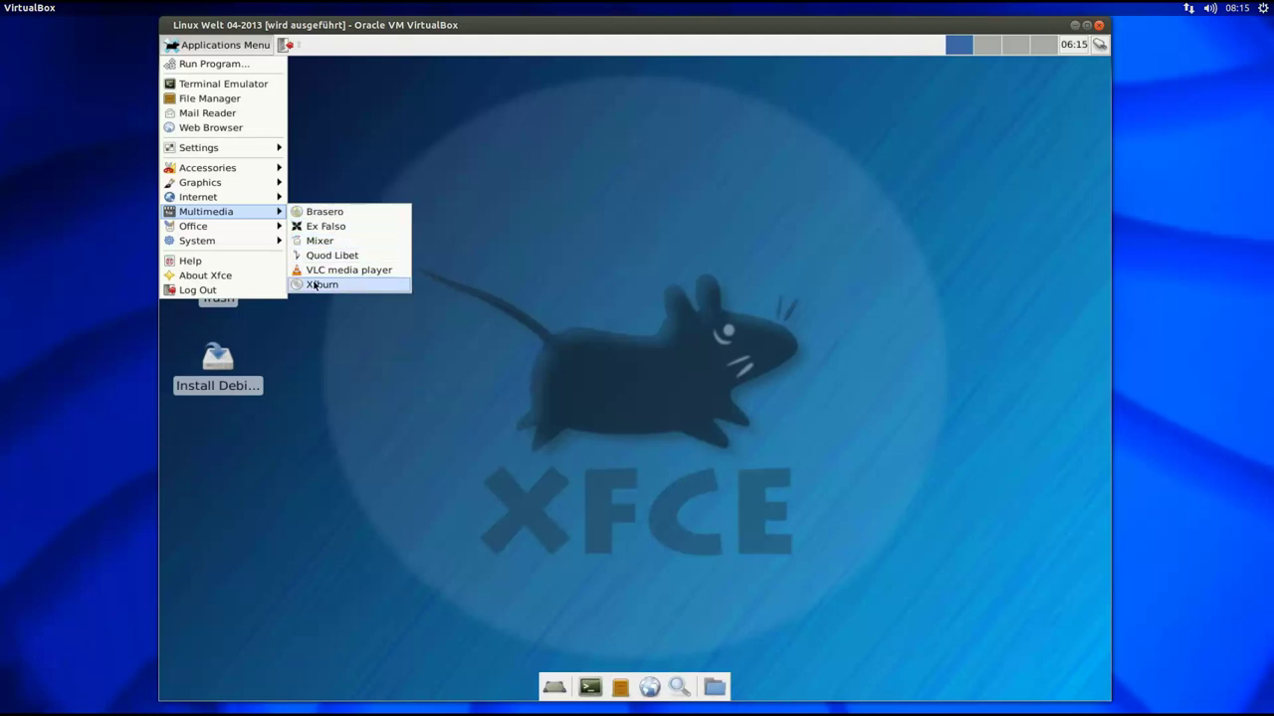
mouse_move(244, 199)
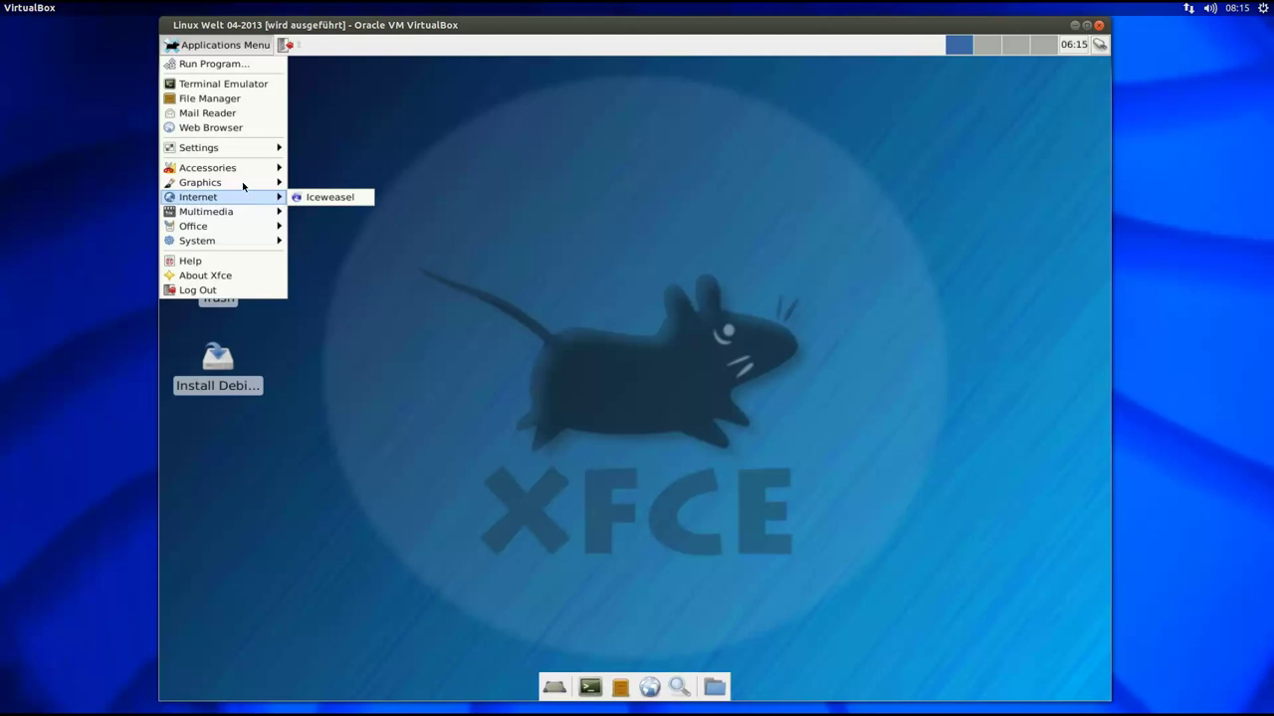
click(379, 184)
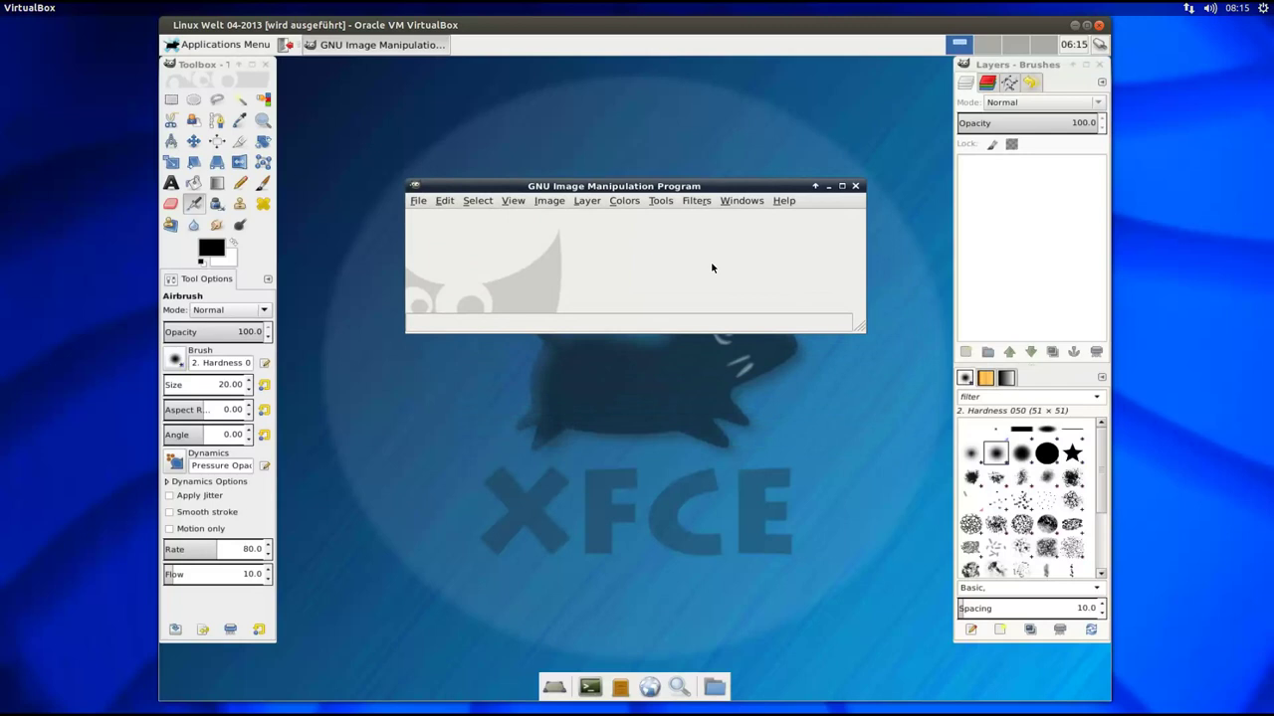
drag(701, 187, 653, 136)
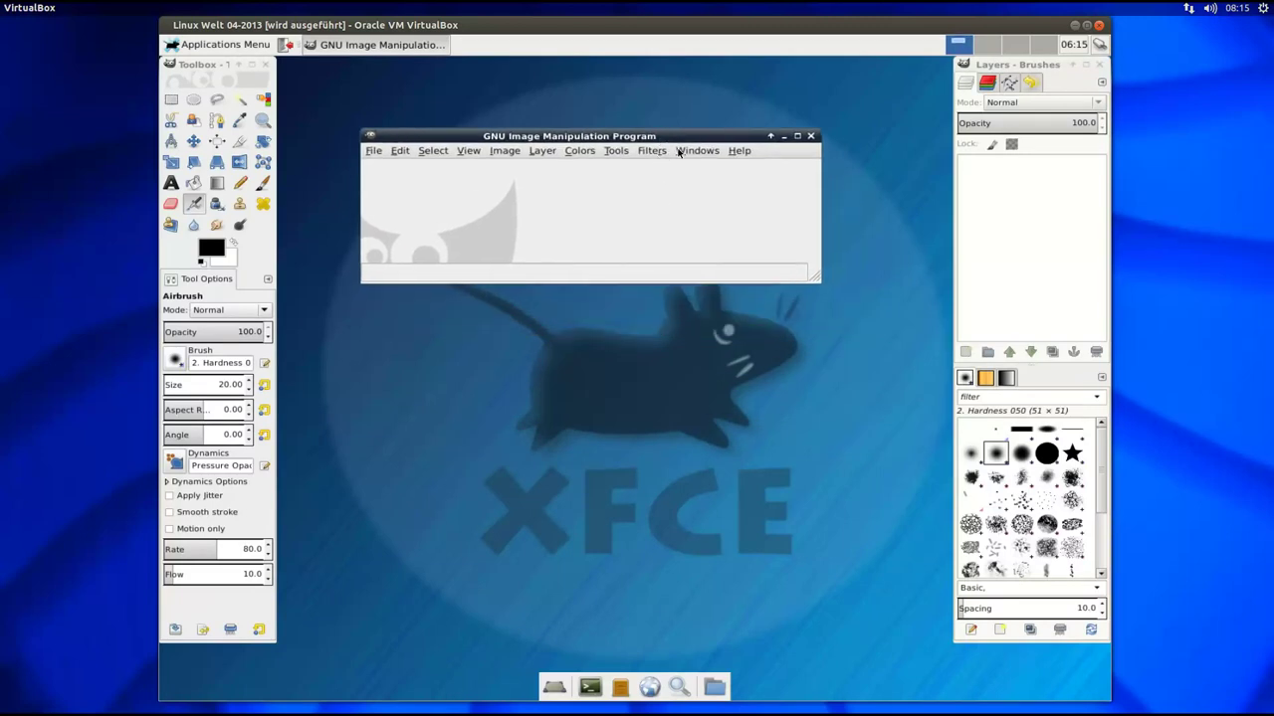
Step: Switch GIMP to single-window mode and close the program
click(677, 151)
click(724, 262)
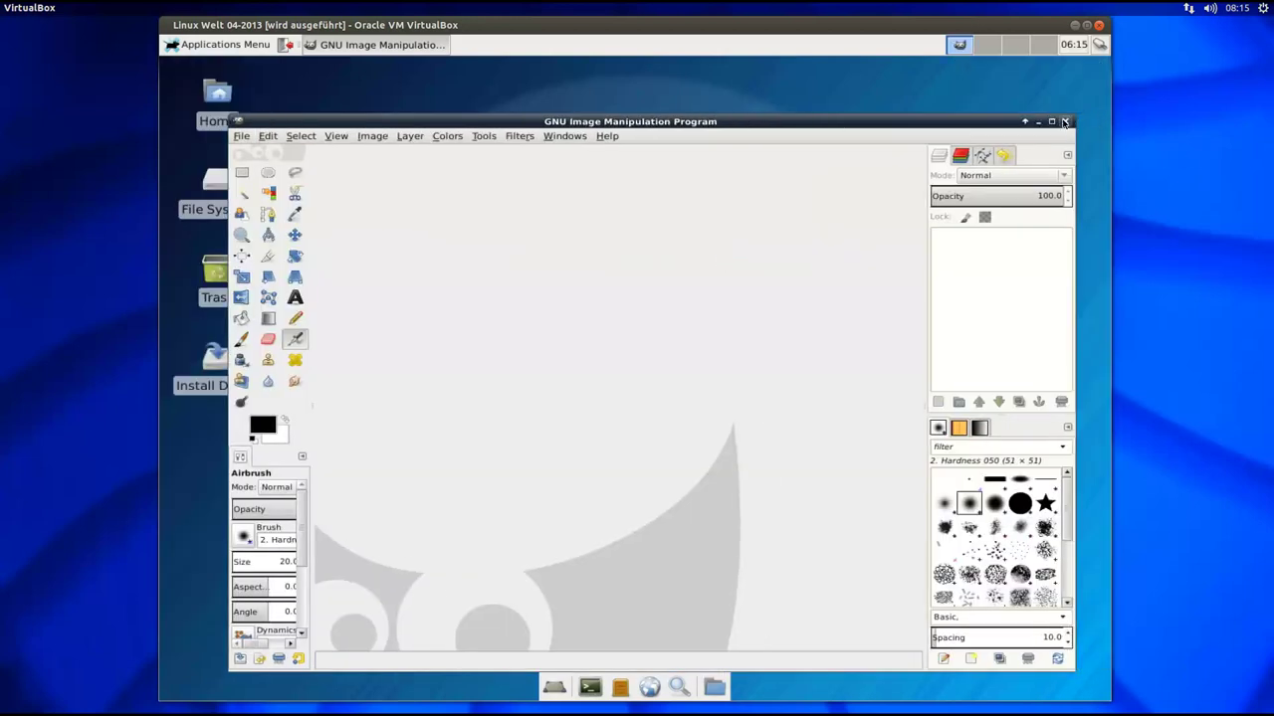
click(1065, 122)
Step: Open the mail reader with Mutt as the preferred application and accept creating the /home/user/Mail folder
click(241, 46)
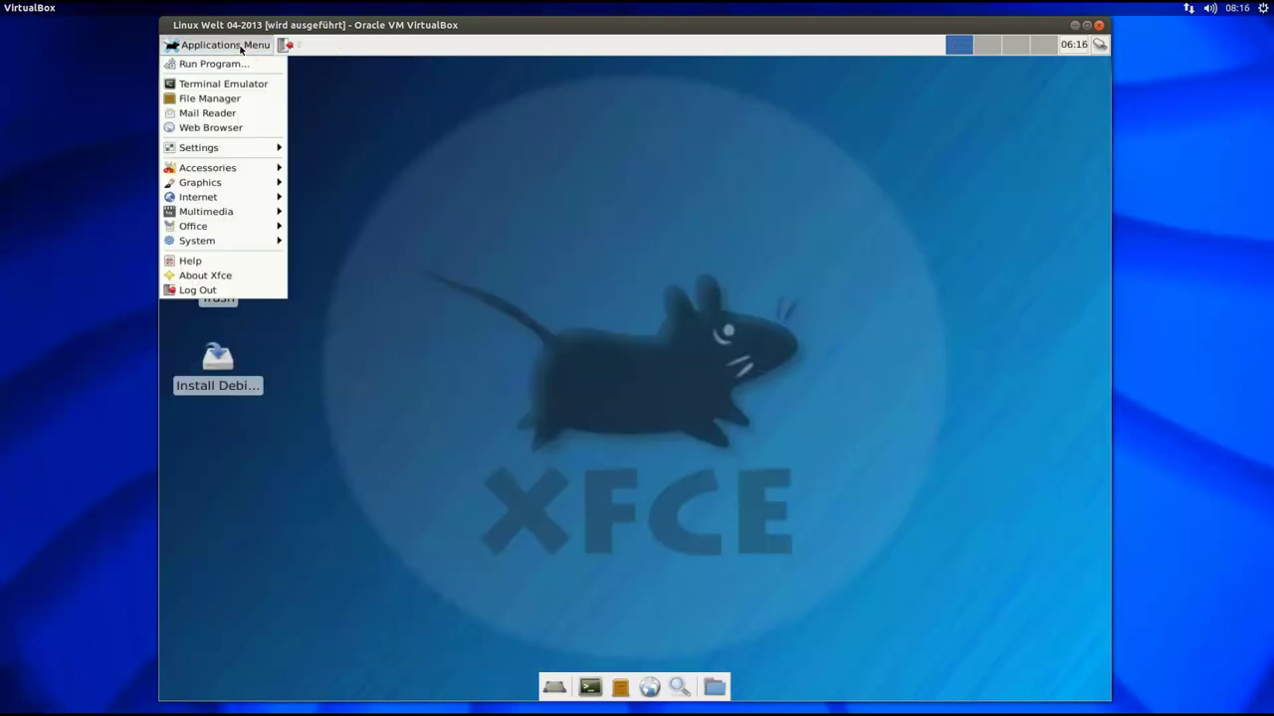
click(230, 114)
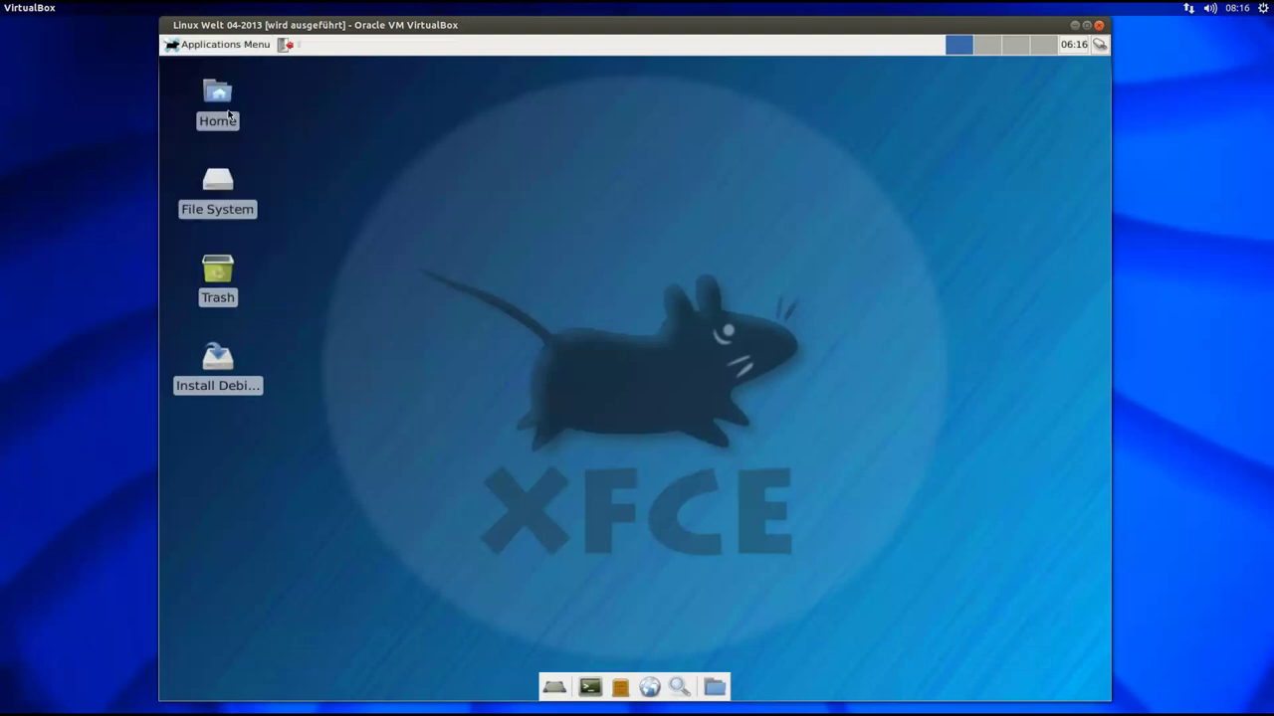
click(746, 368)
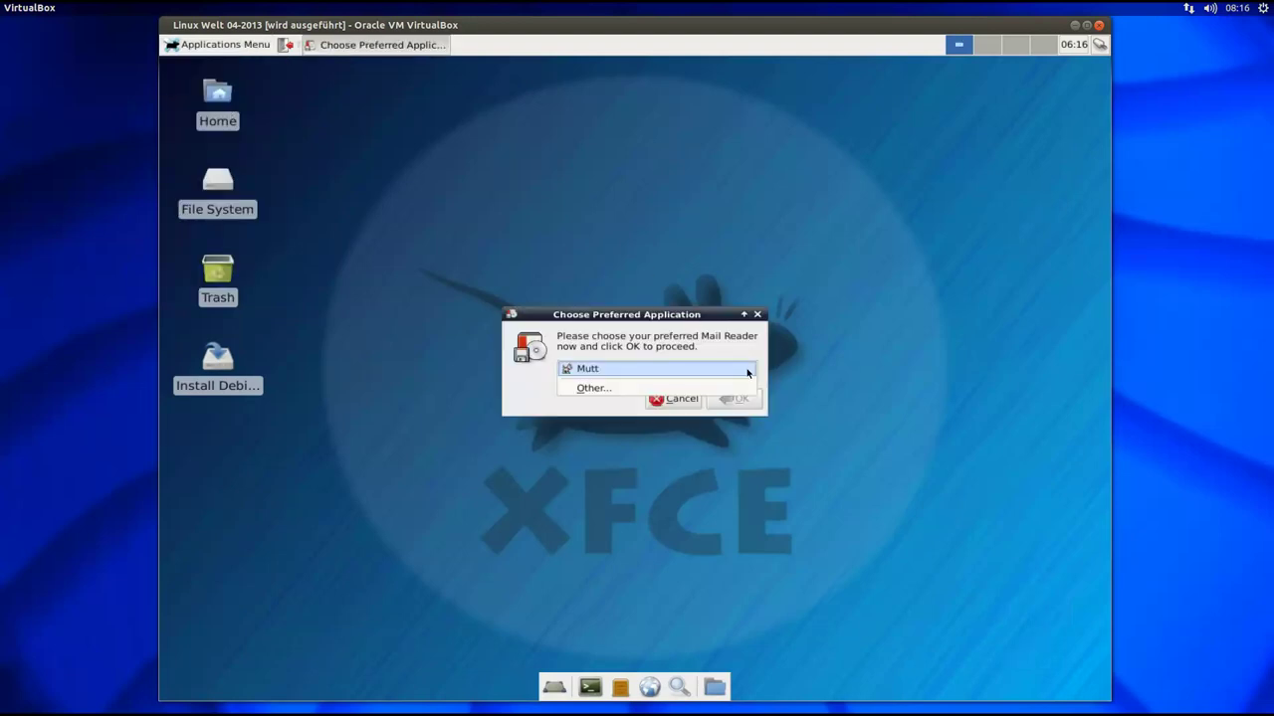
click(717, 369)
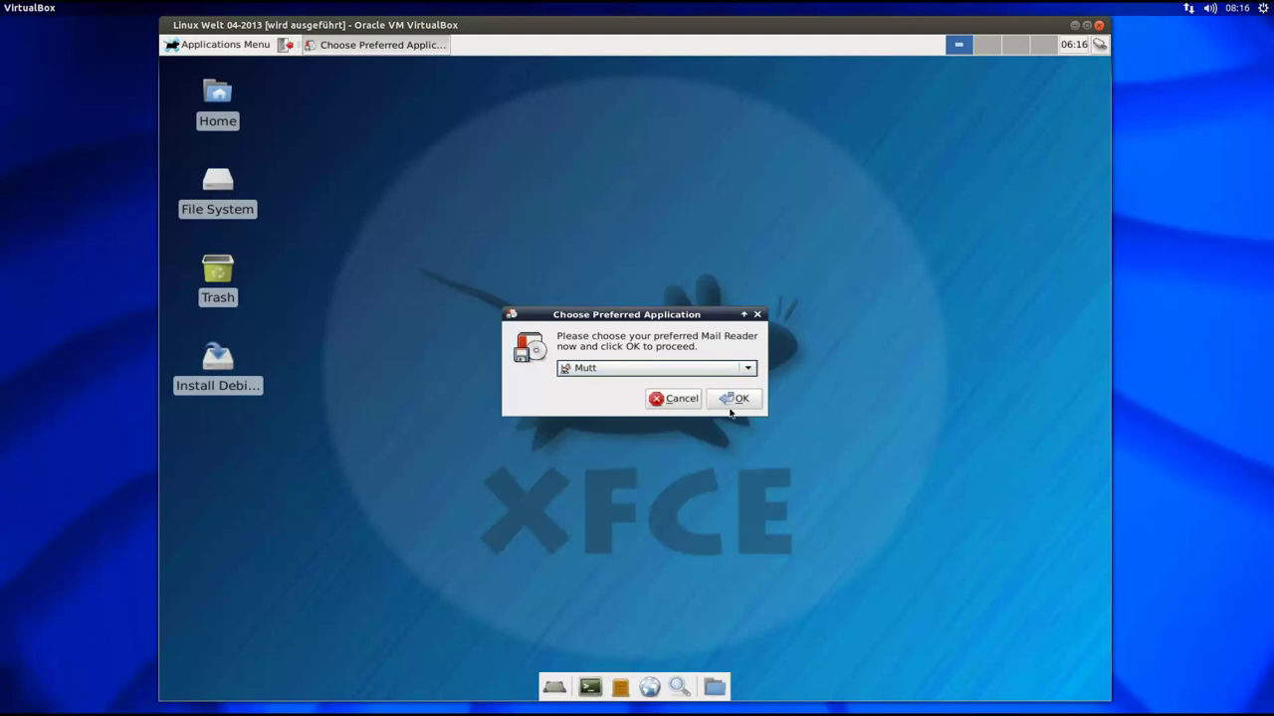
click(737, 399)
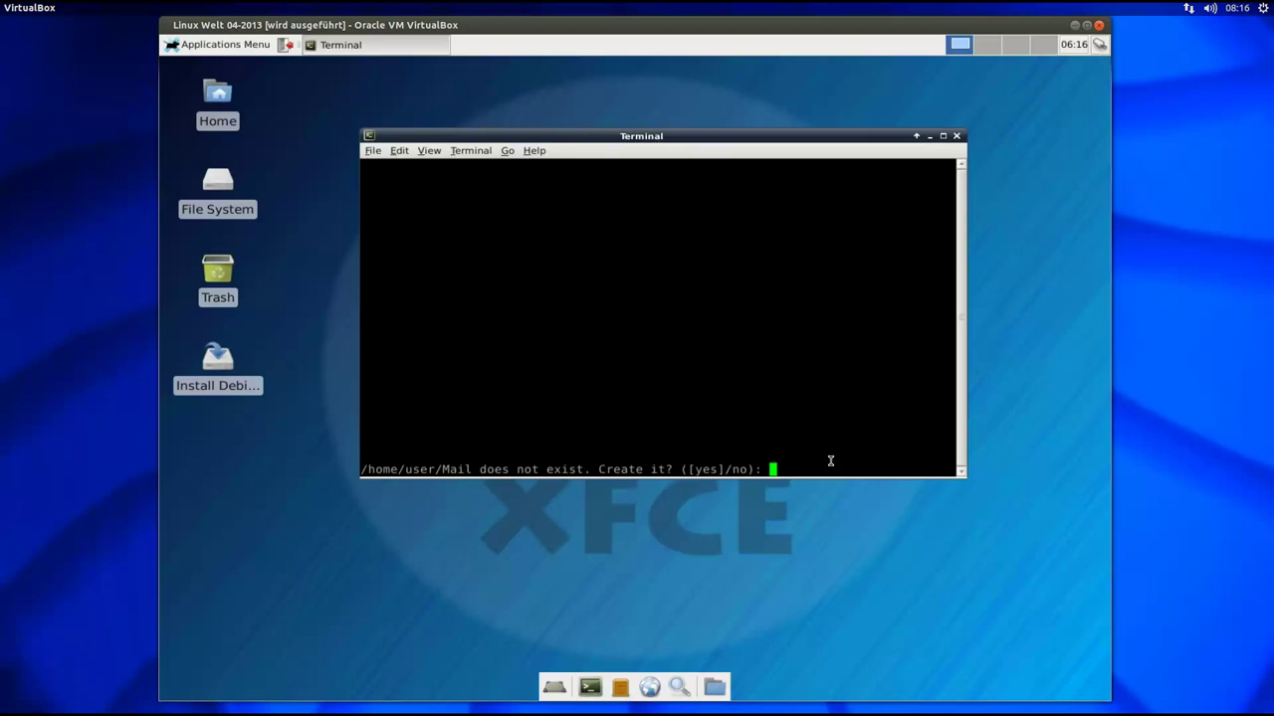
key(Return)
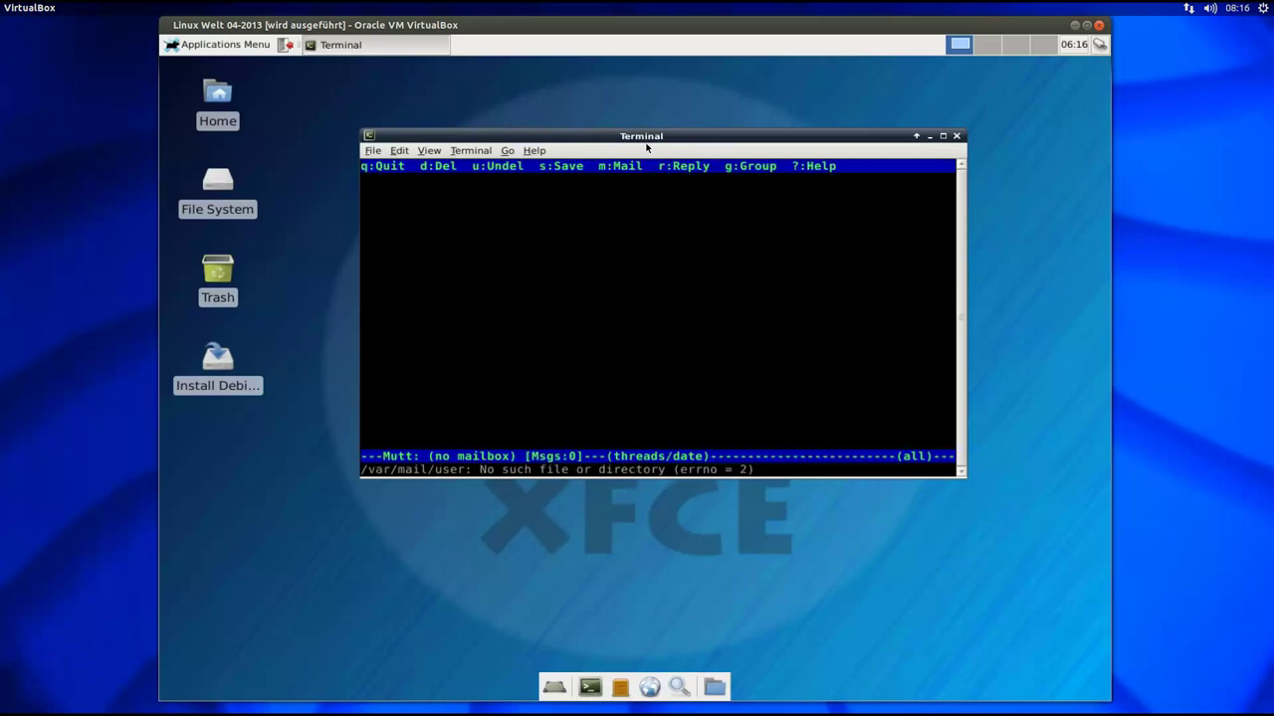
Step: Move the Mutt terminal window slightly and quit it, then start the mail reader once more and close it
drag(633, 137, 620, 140)
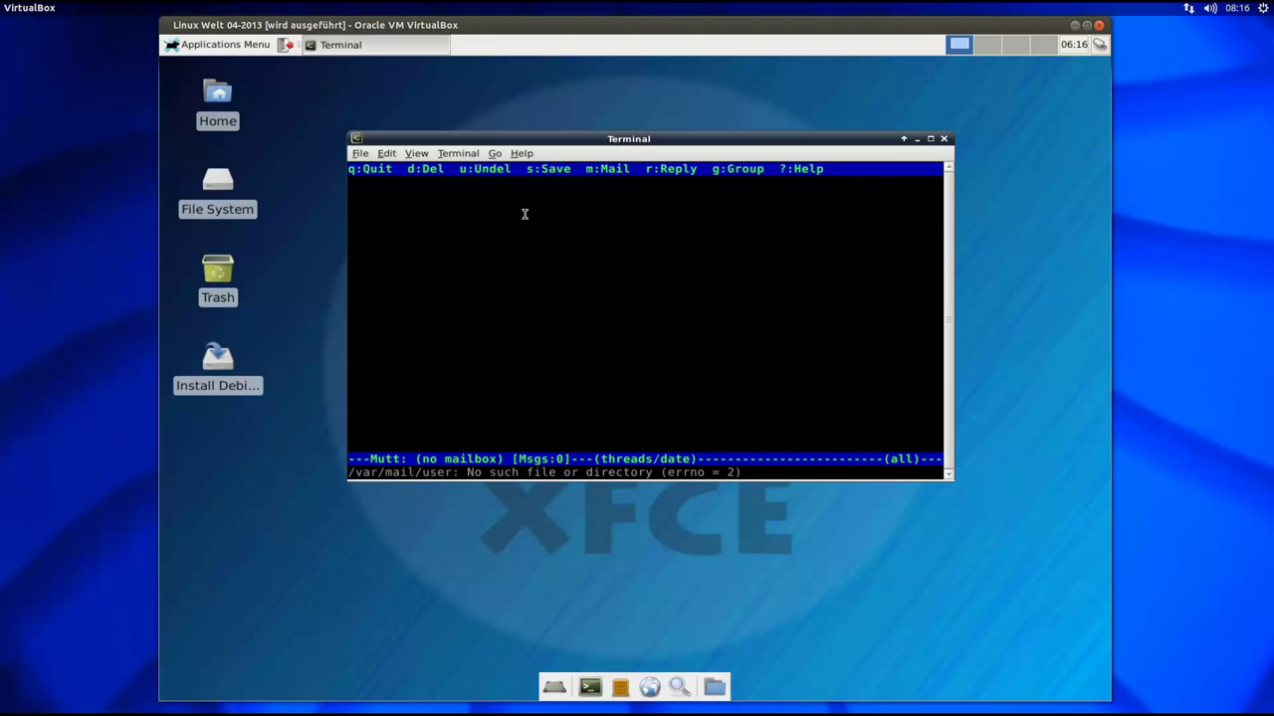
key(q)
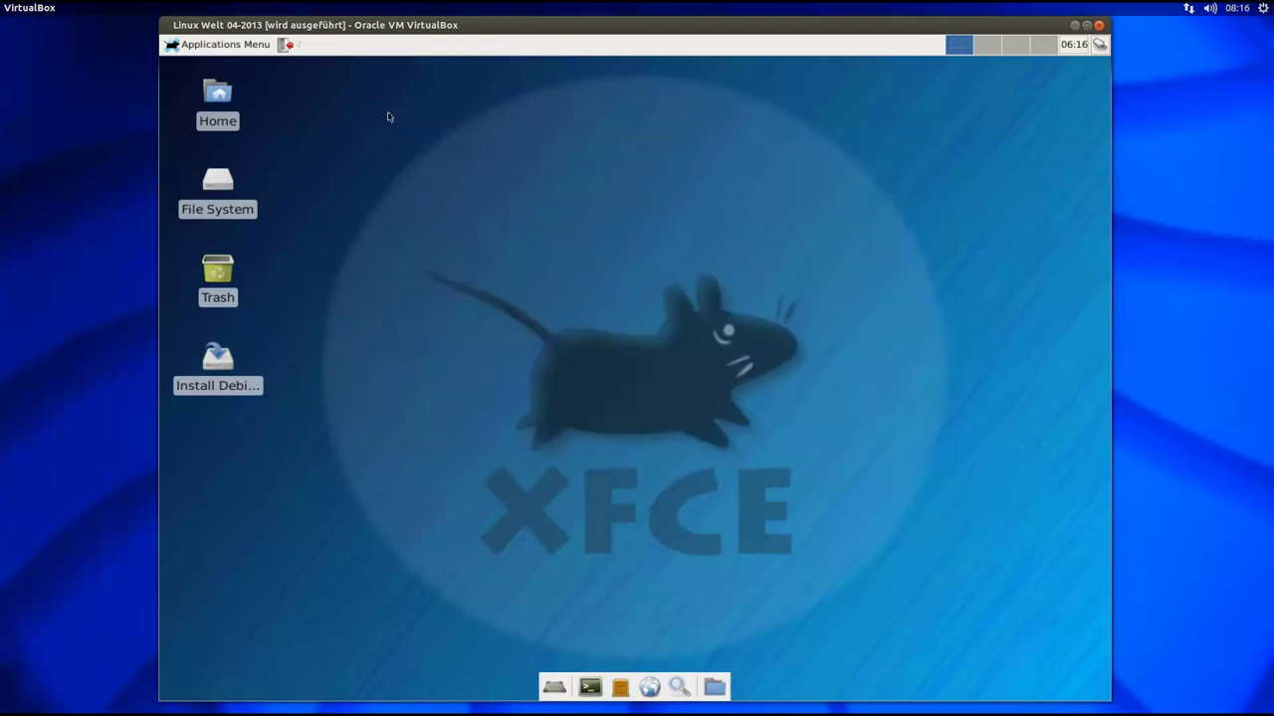
click(221, 43)
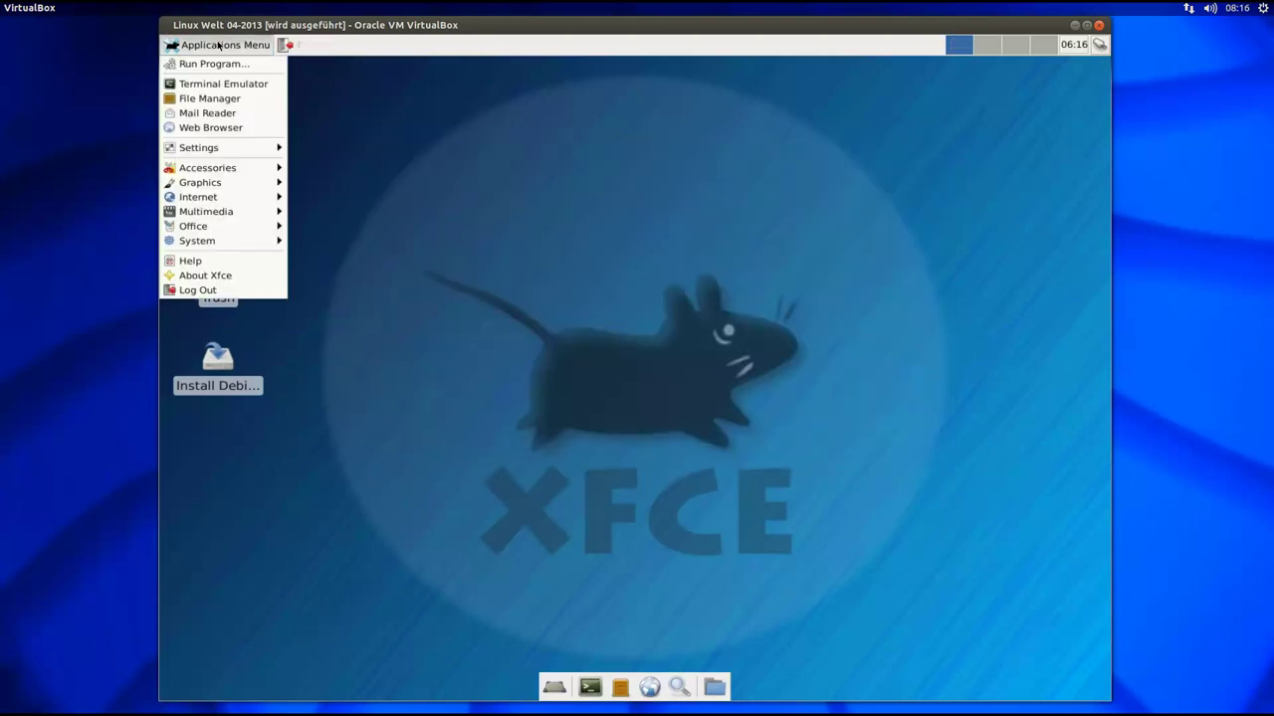
click(188, 113)
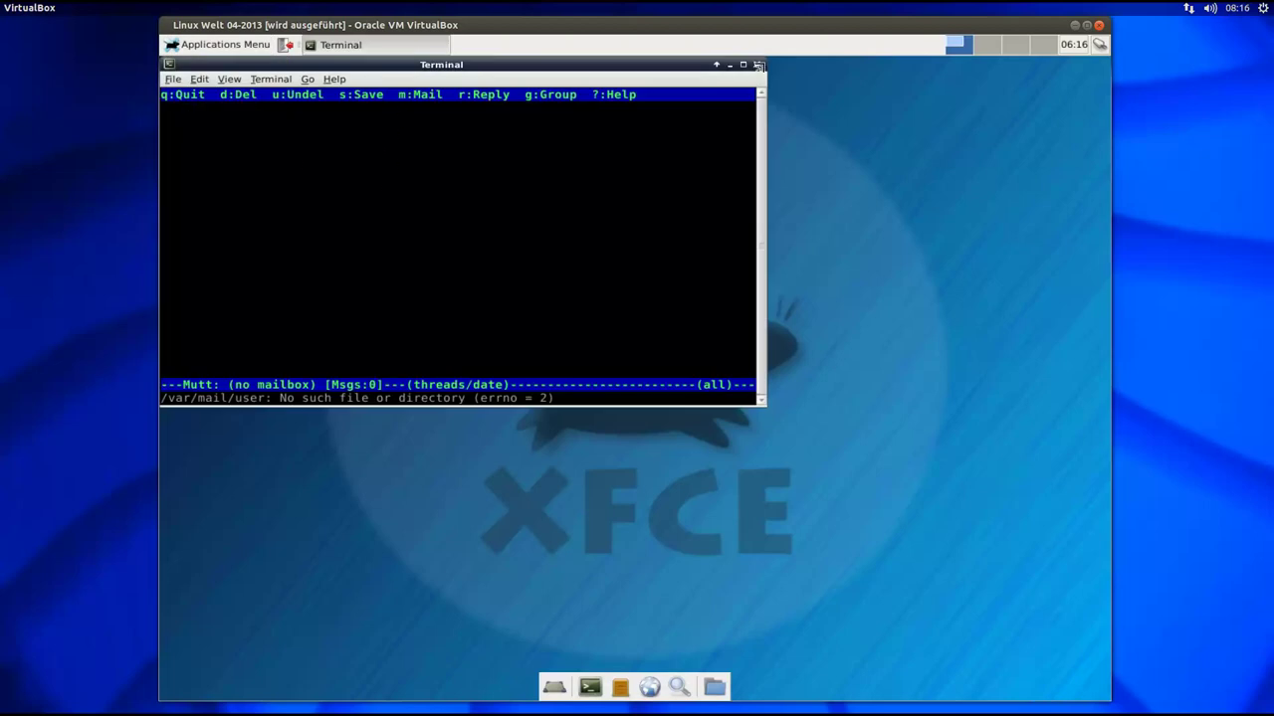
click(756, 64)
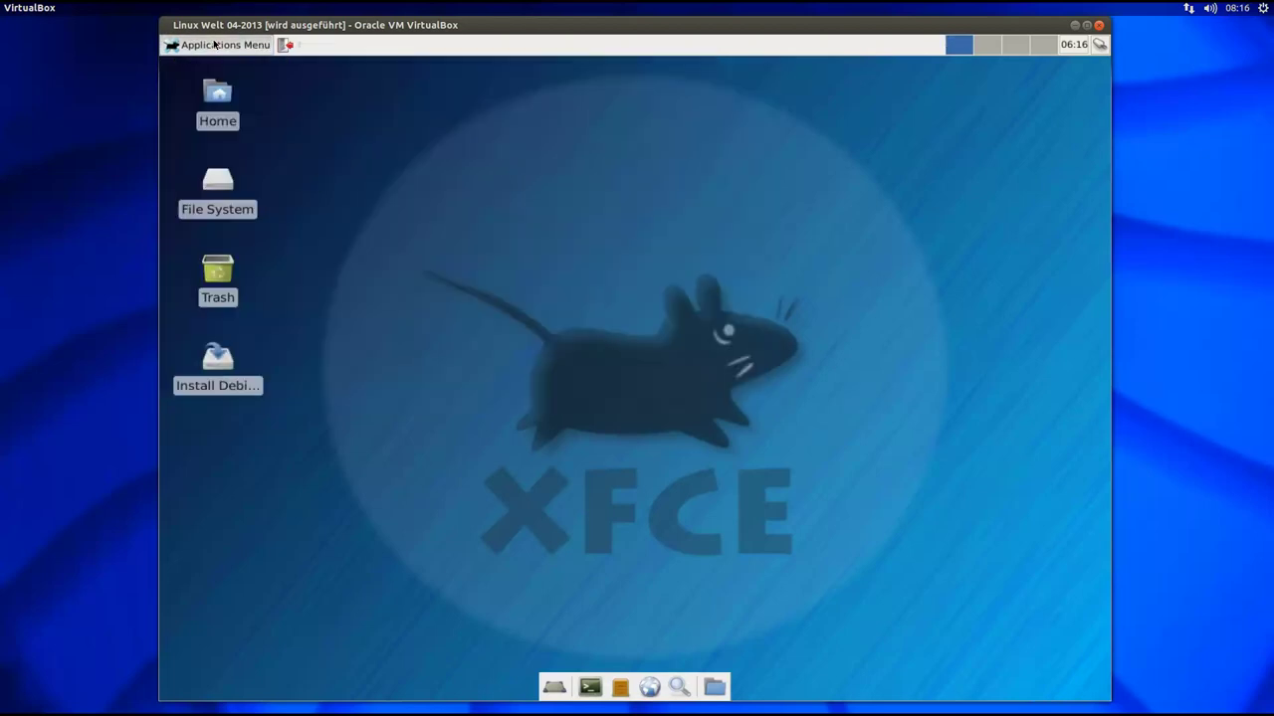
Step: Launch LibreOffice Writer from the Office category, check its version information and close the program
click(215, 45)
mouse_move(196, 243)
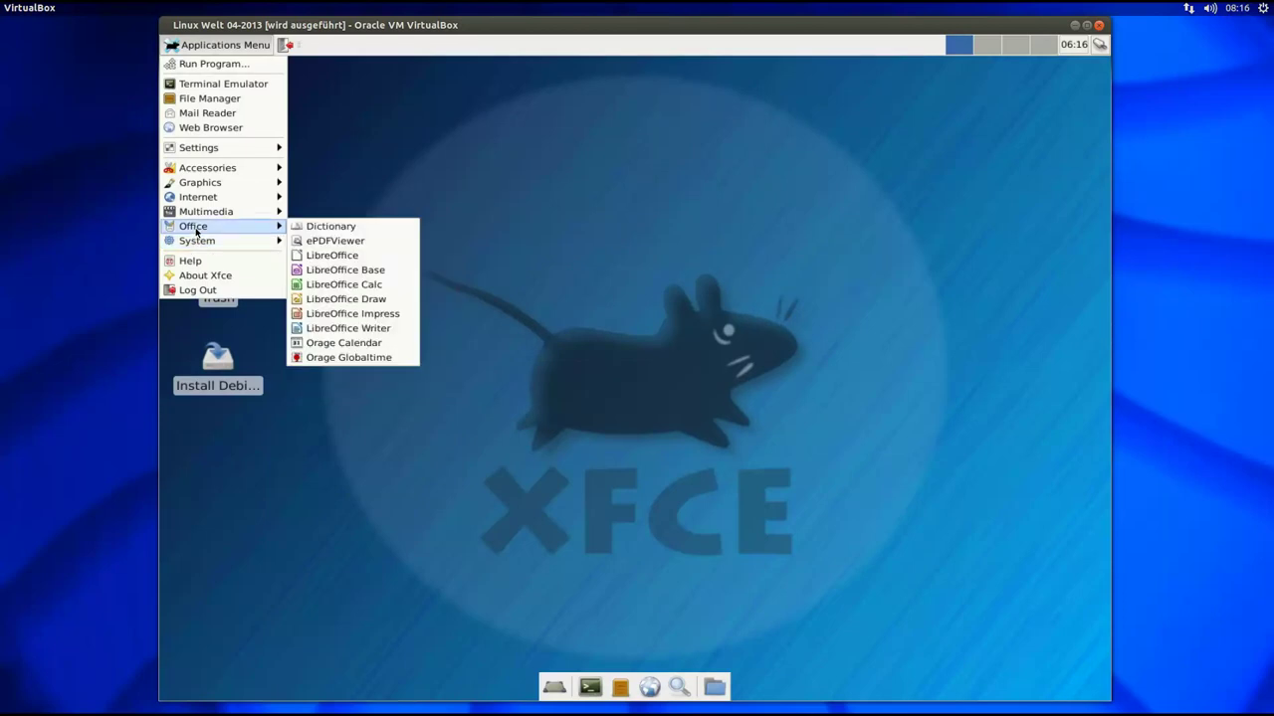
click(358, 327)
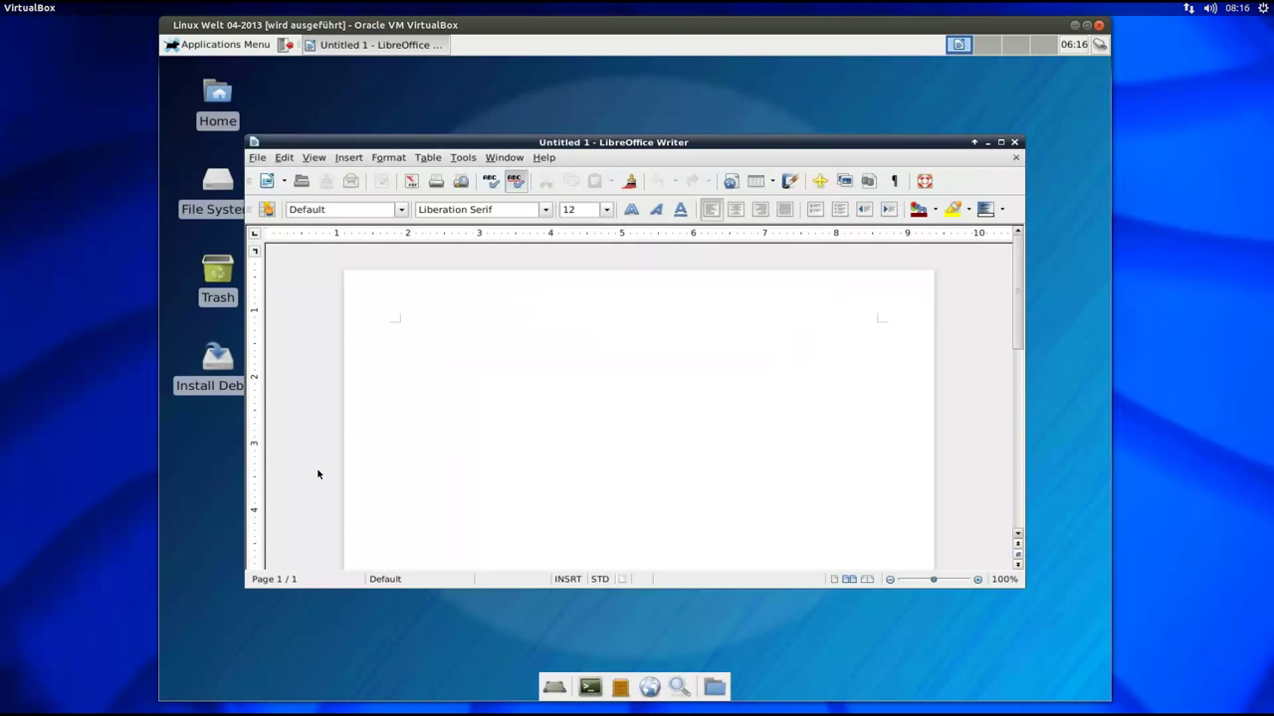
click(544, 157)
click(609, 260)
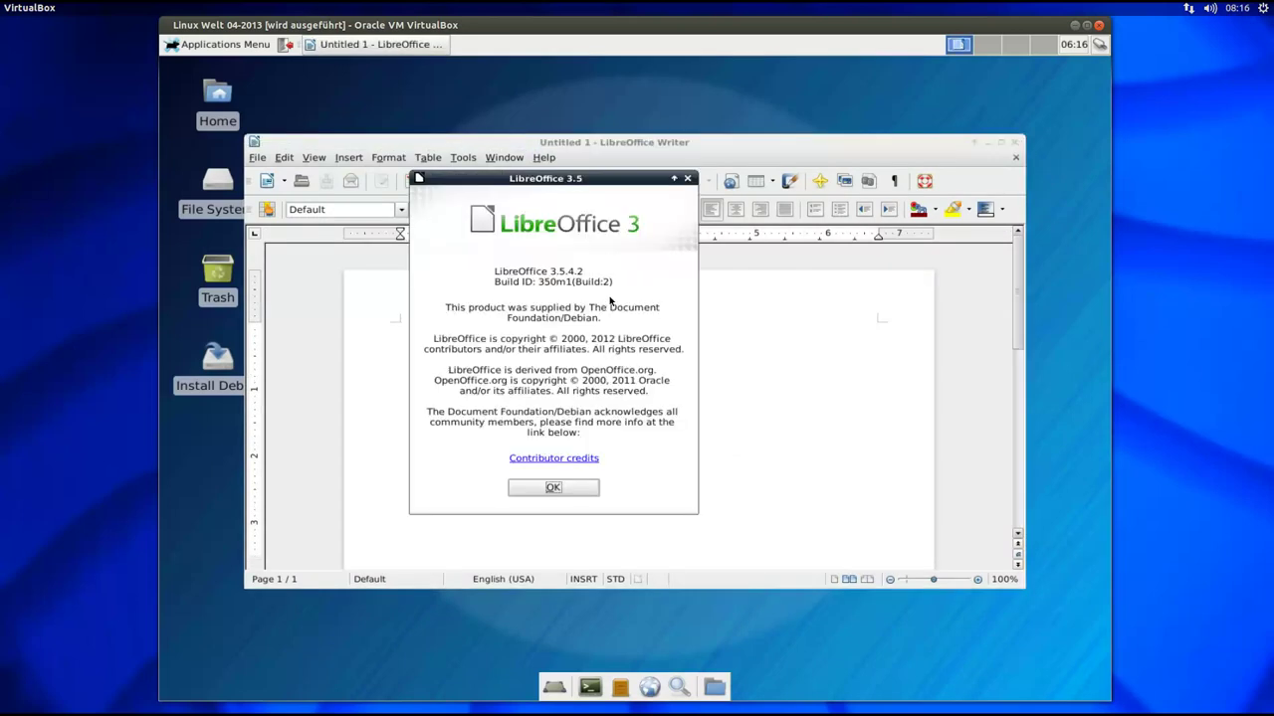
click(686, 178)
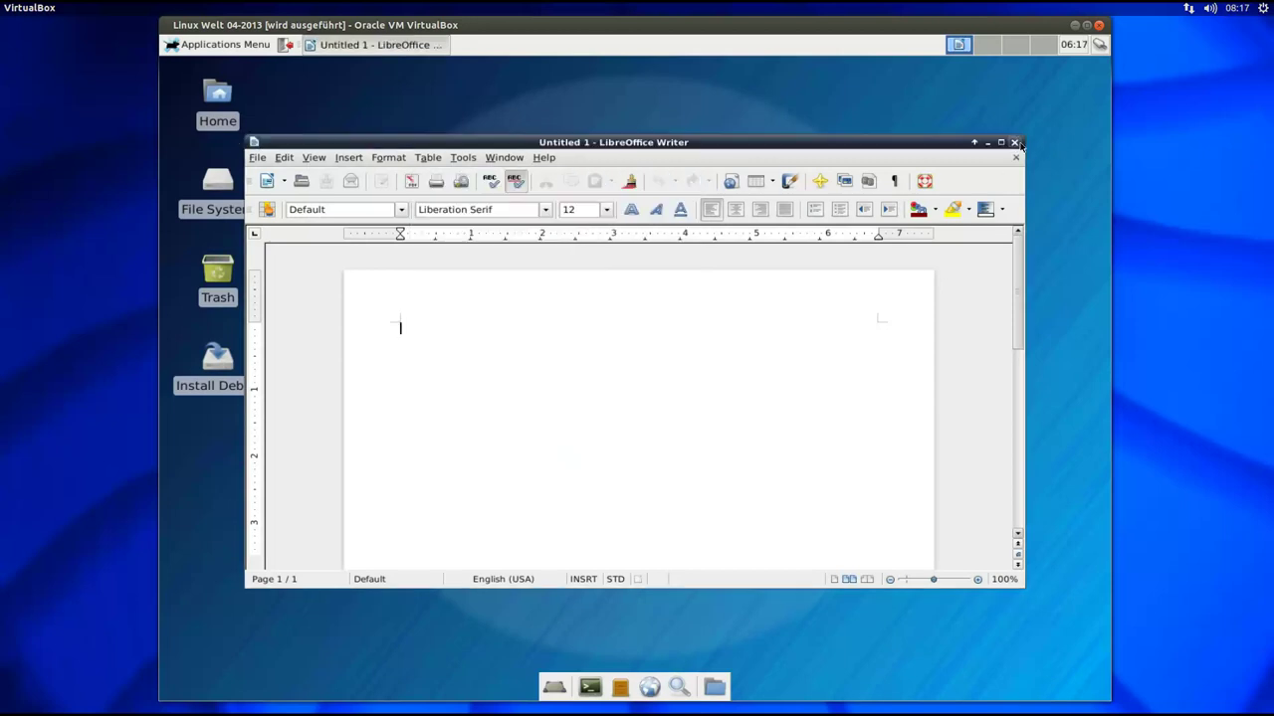
click(1015, 141)
Step: Review the Accessories and System categories, launch Synaptic Package Manager and enlarge its window to show more packages
click(221, 44)
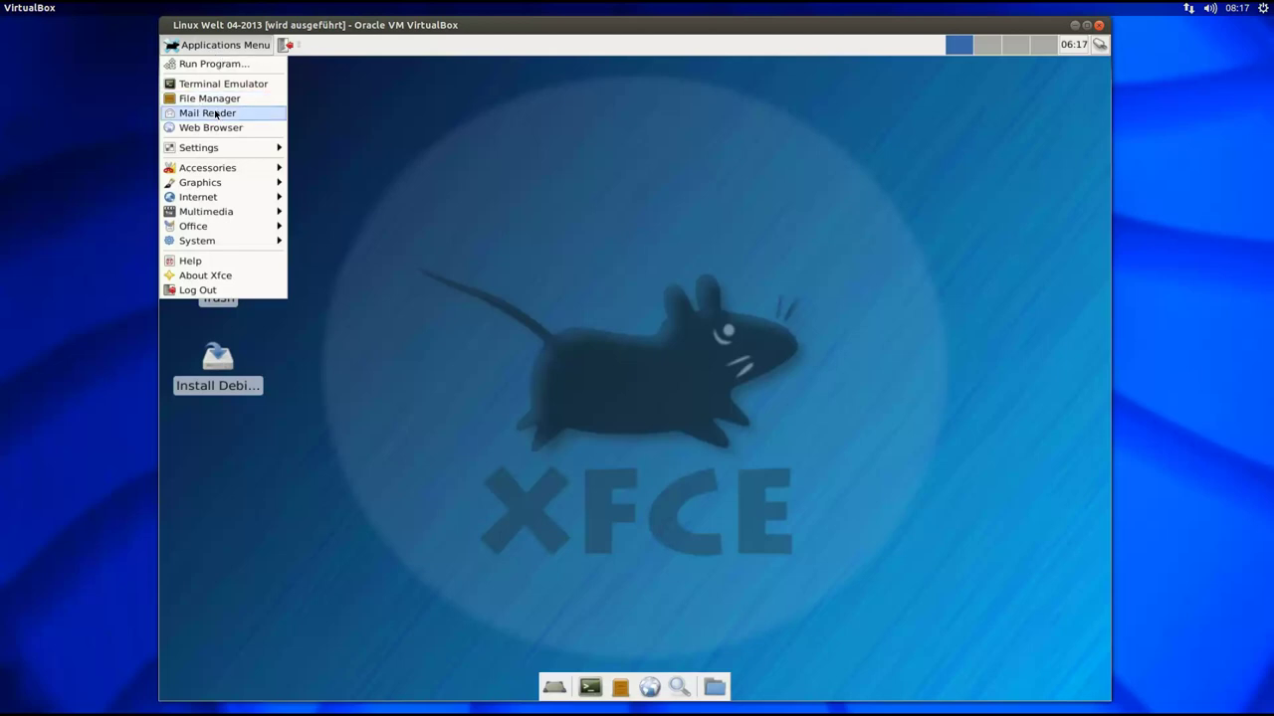
mouse_move(217, 169)
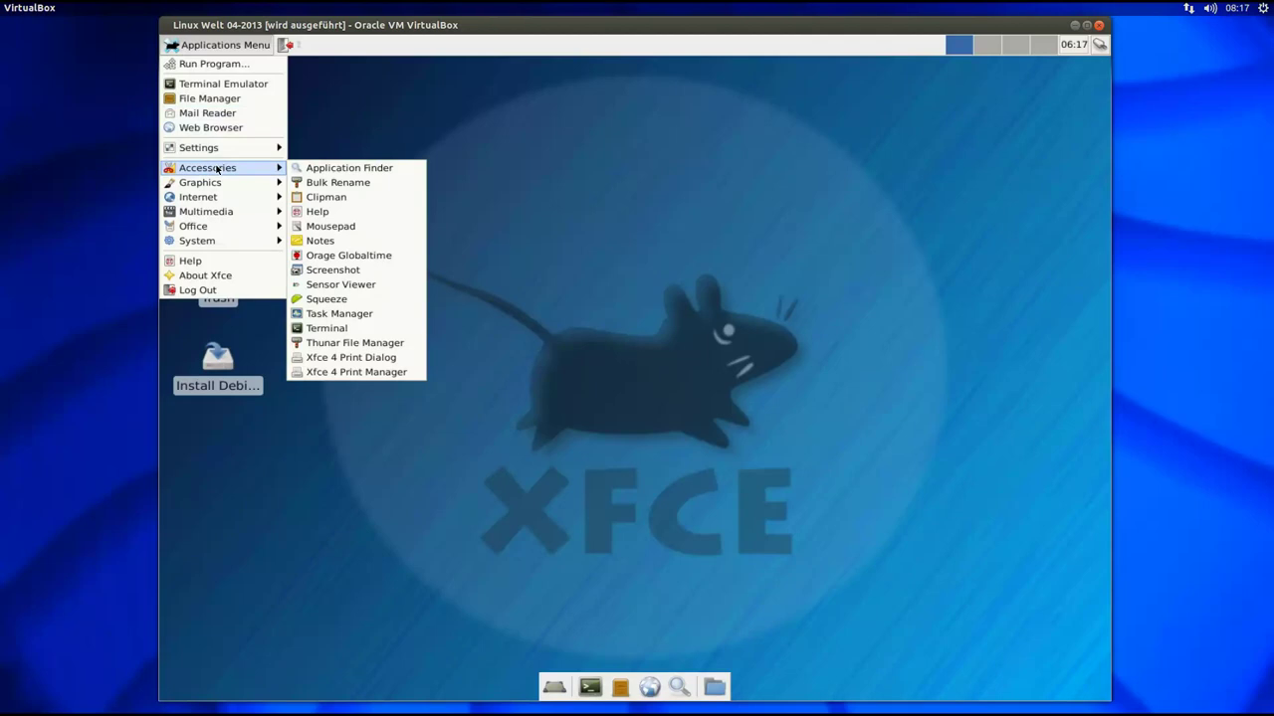
mouse_move(211, 245)
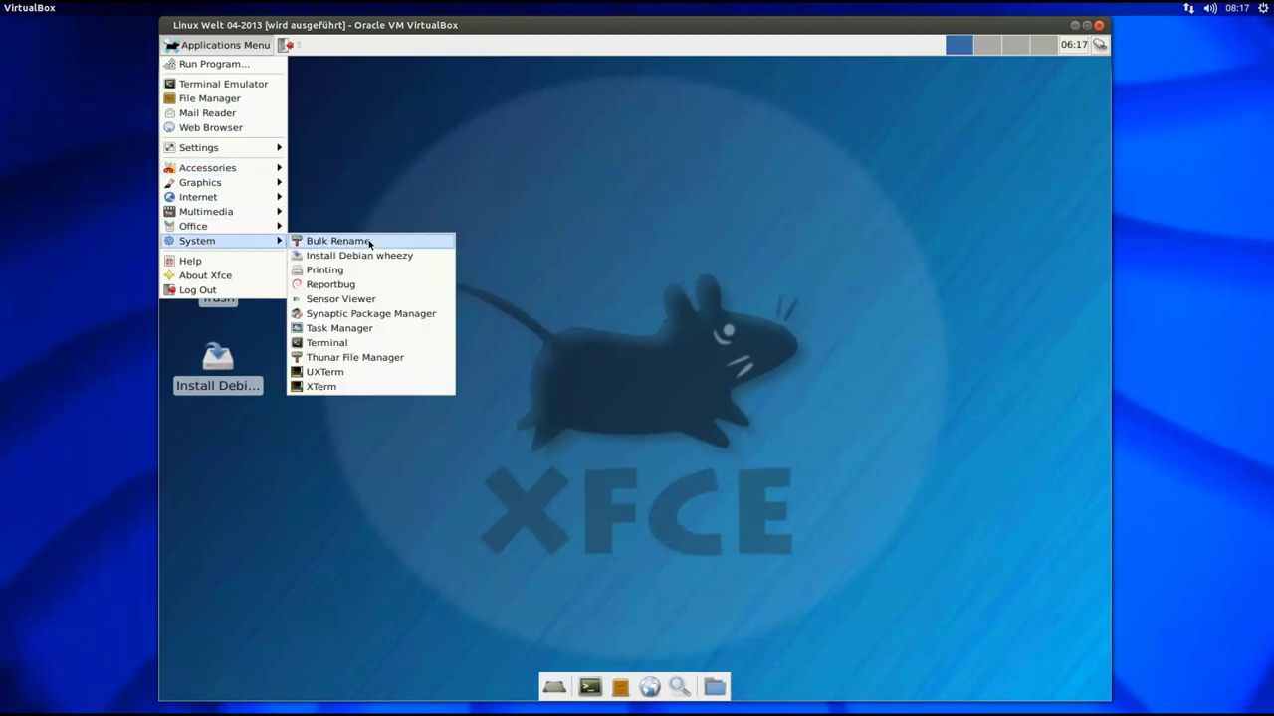
click(381, 314)
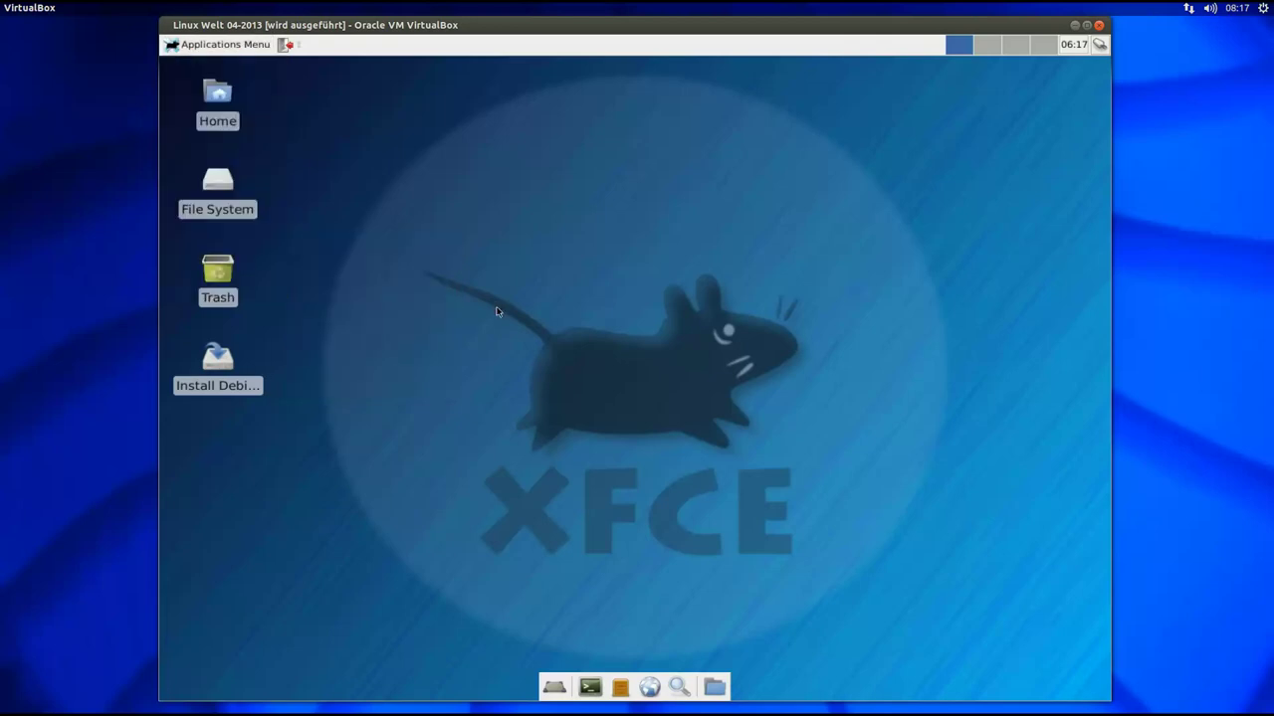
drag(478, 110, 553, 99)
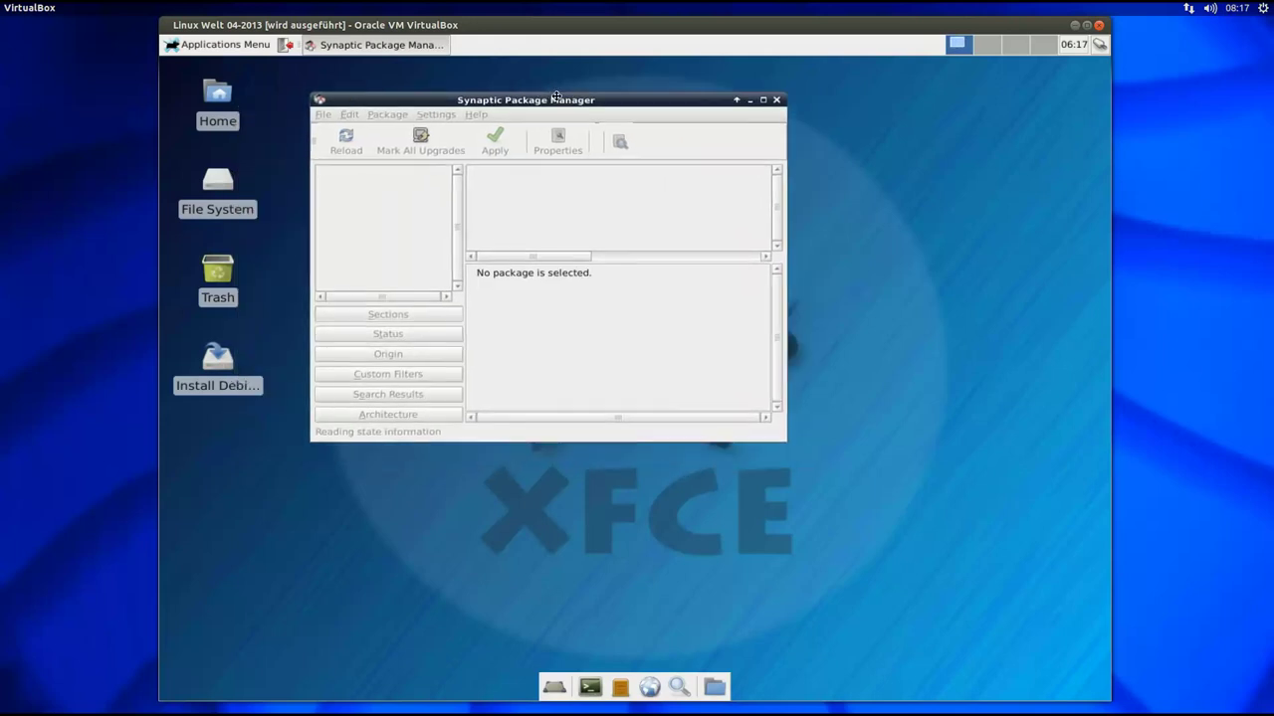
key(Return)
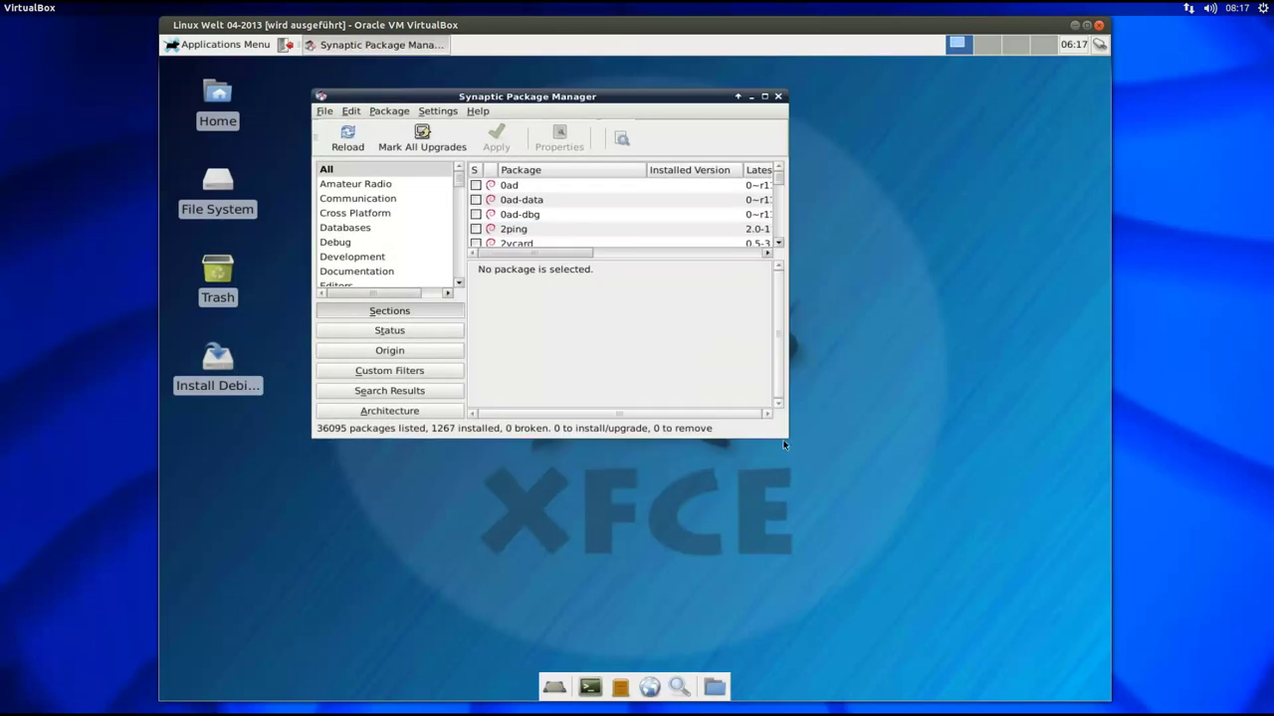
drag(784, 447, 1021, 631)
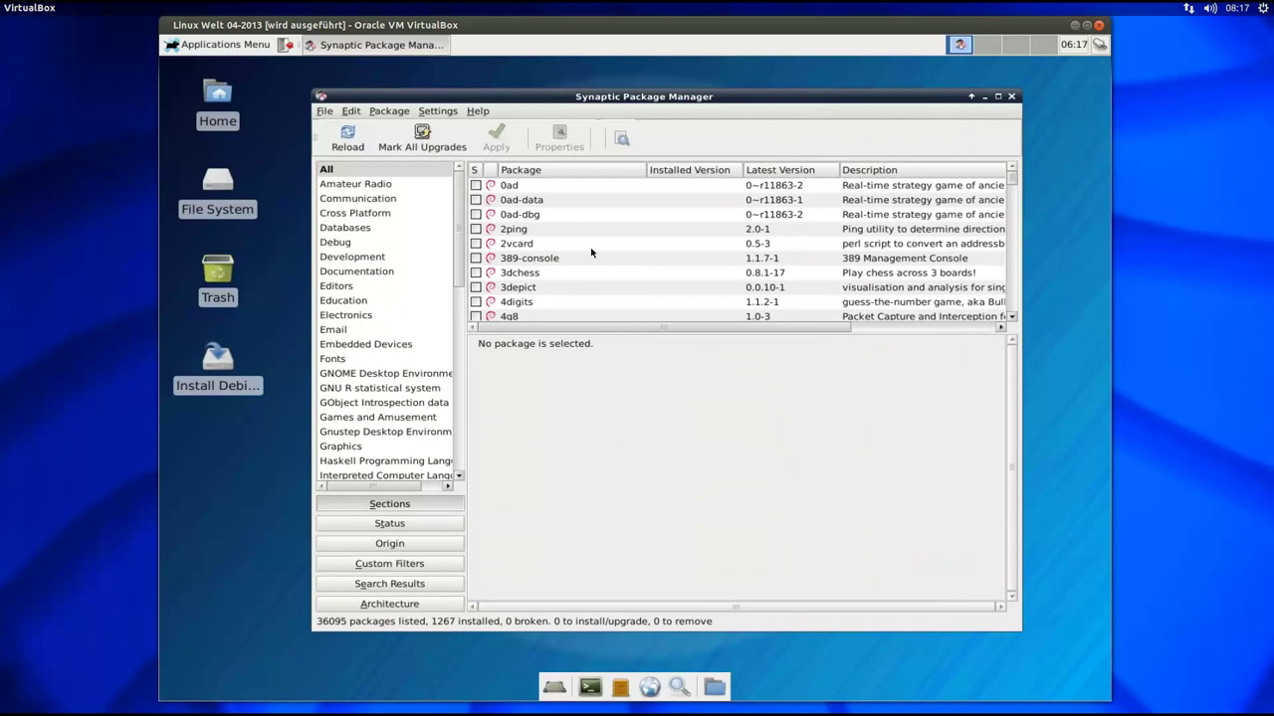
drag(556, 100, 527, 98)
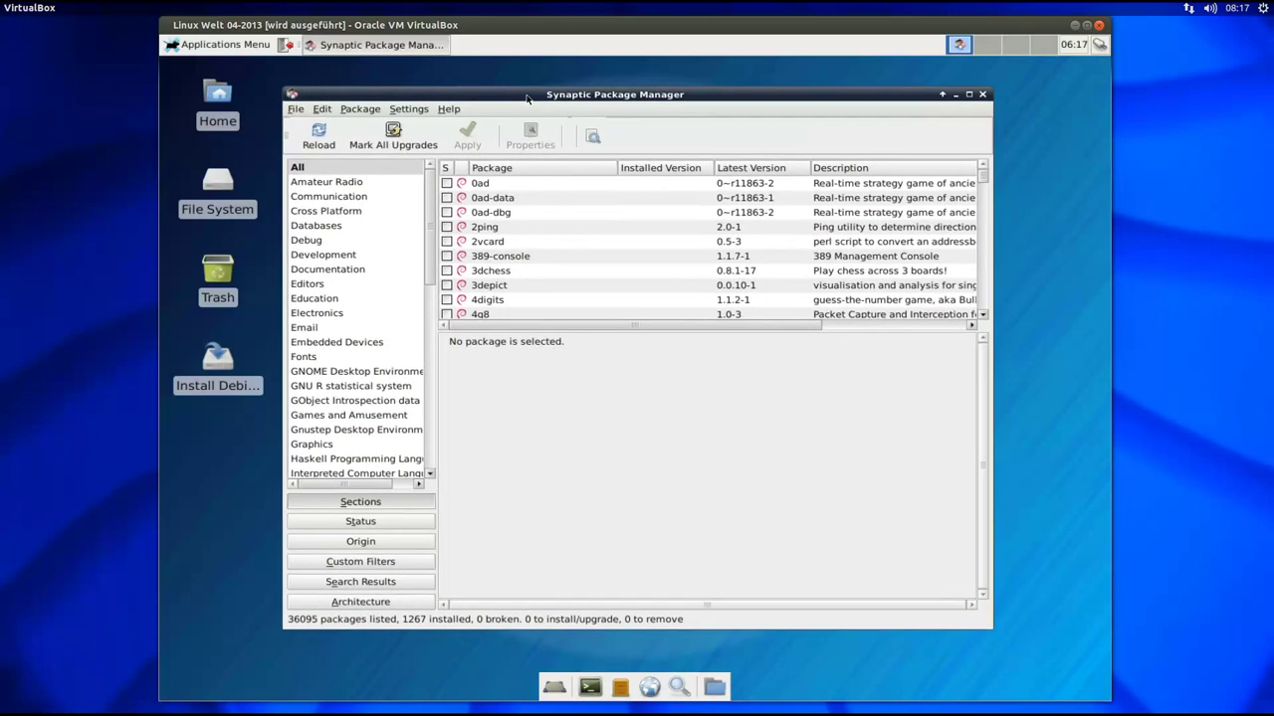
Step: Search package names and descriptions for "thunderbird" and enlarge the results list
click(593, 137)
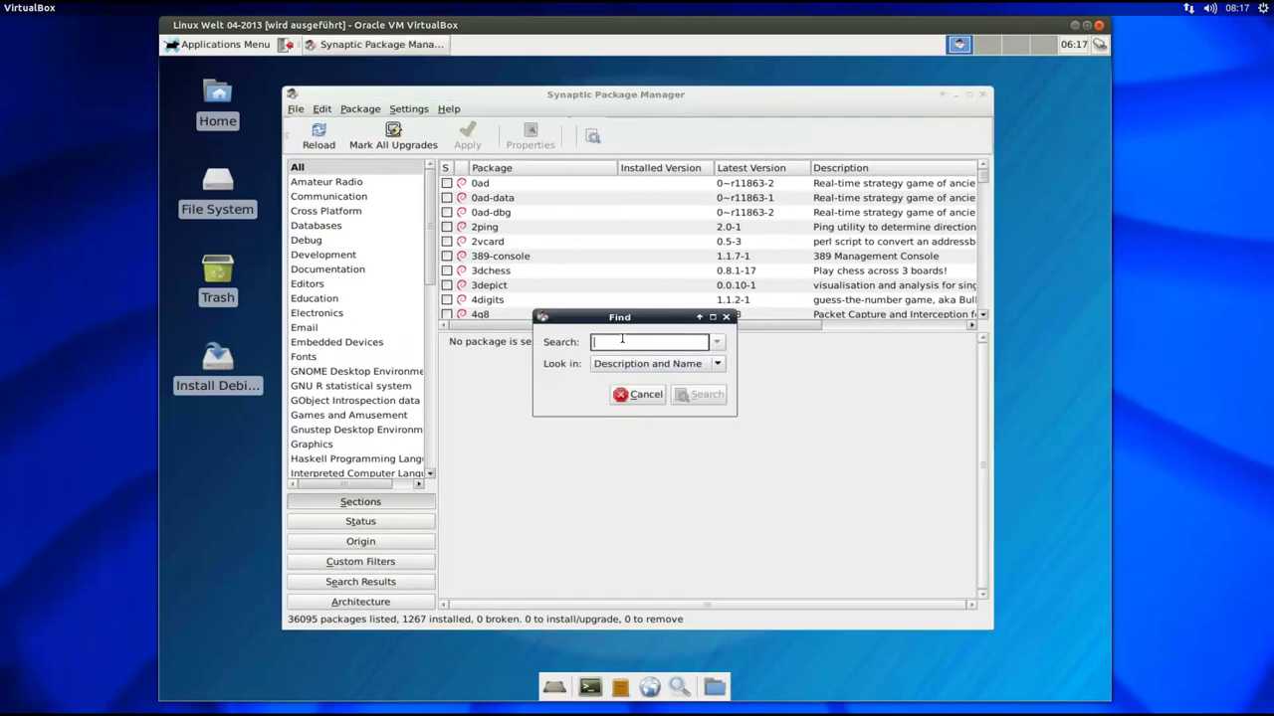
text(thunderbird)
key(Return)
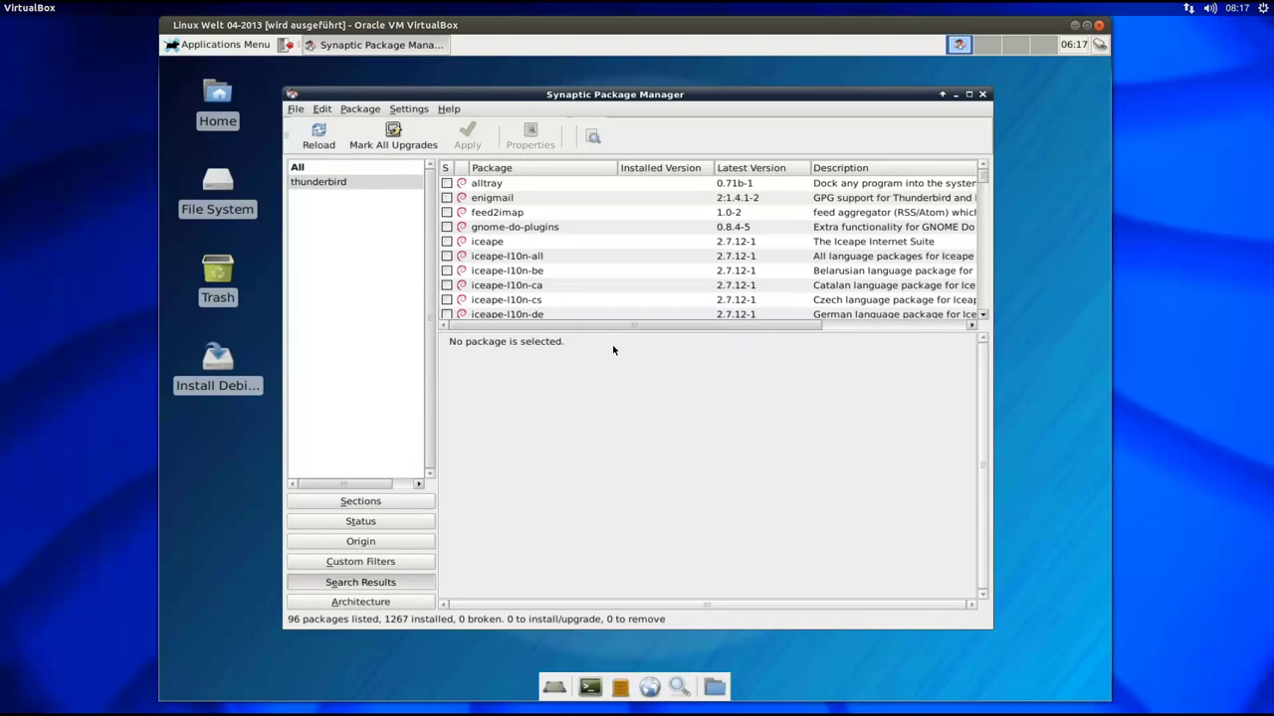
drag(611, 333, 611, 493)
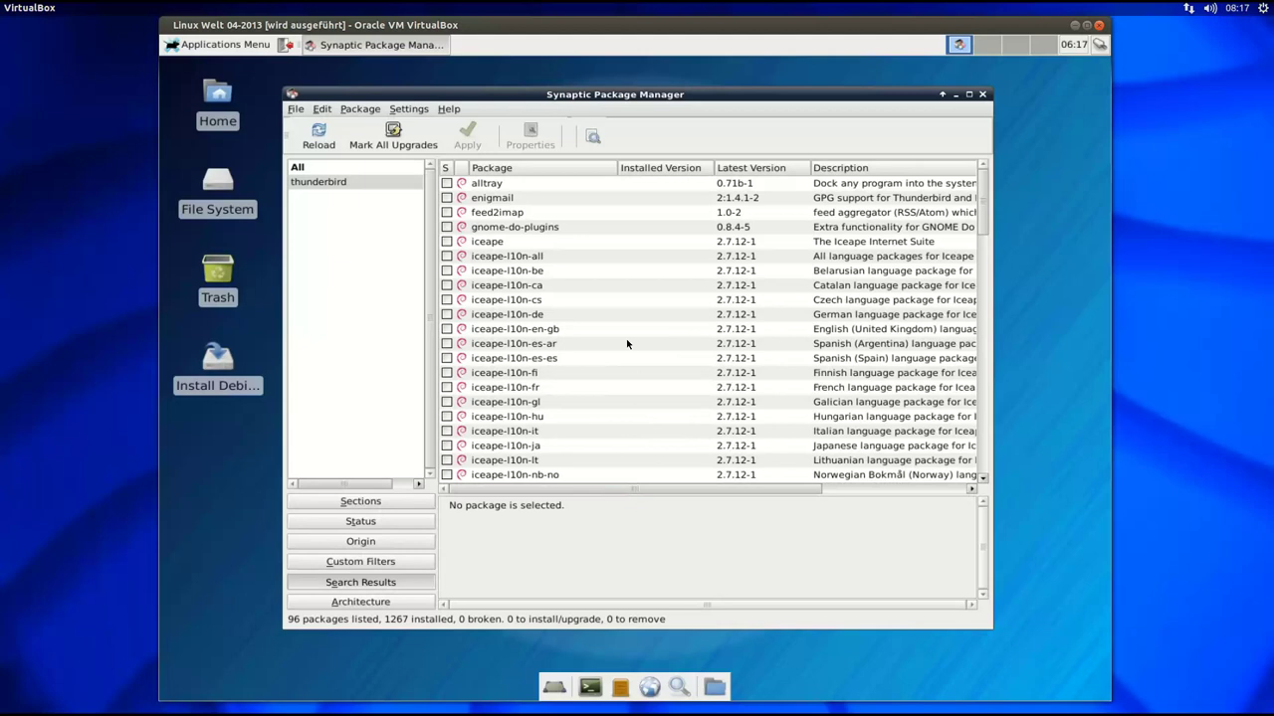
Step: Mark the icedove package for installation and apply the change
scroll(626, 343, down, 5)
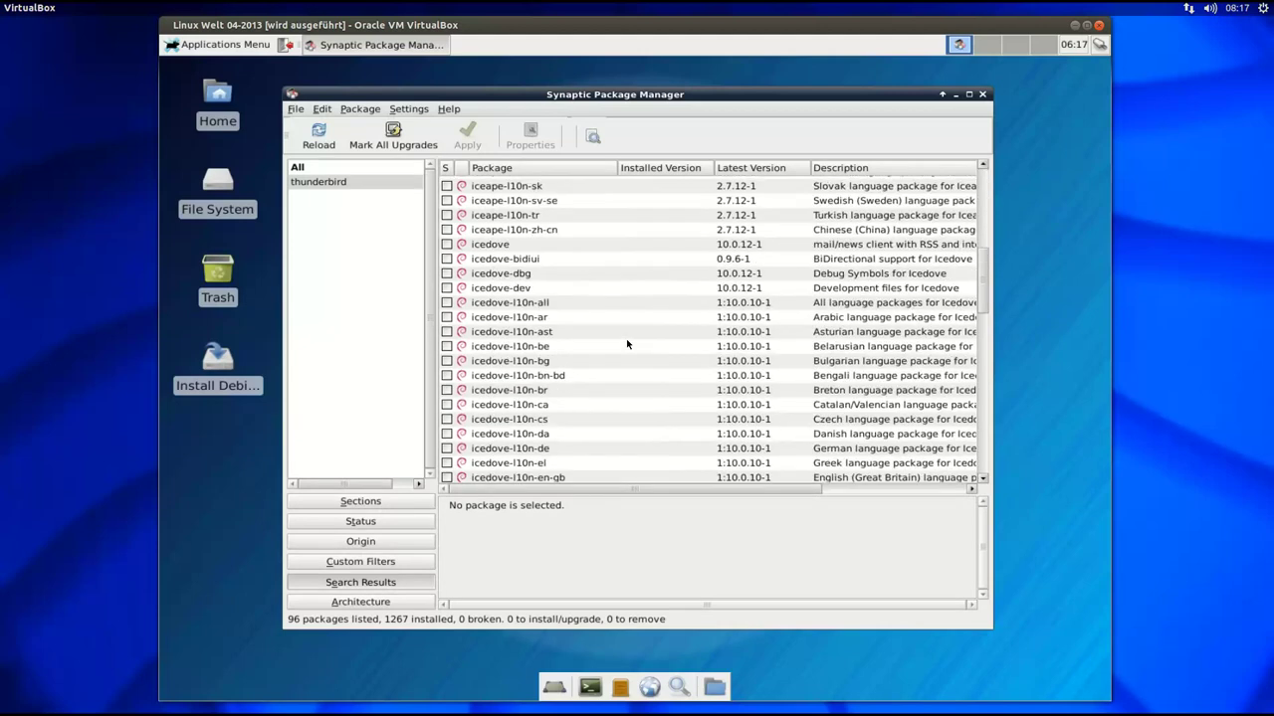
click(446, 245)
click(484, 266)
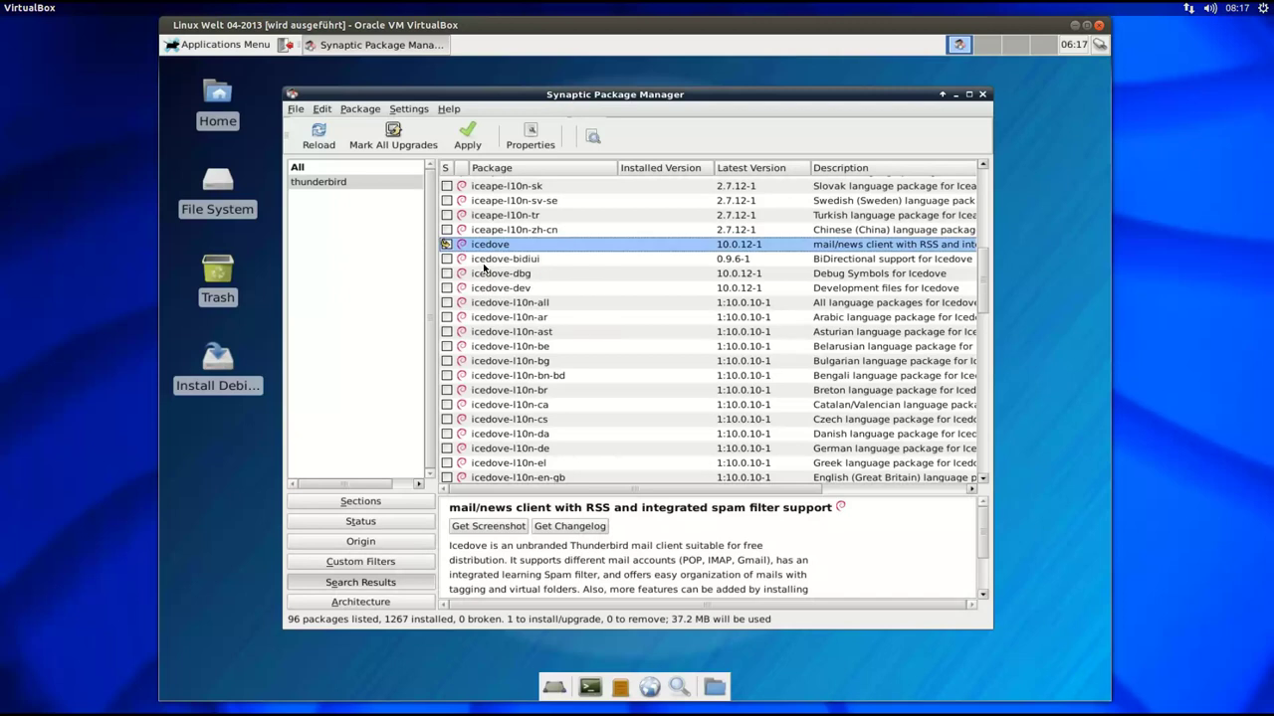
click(468, 137)
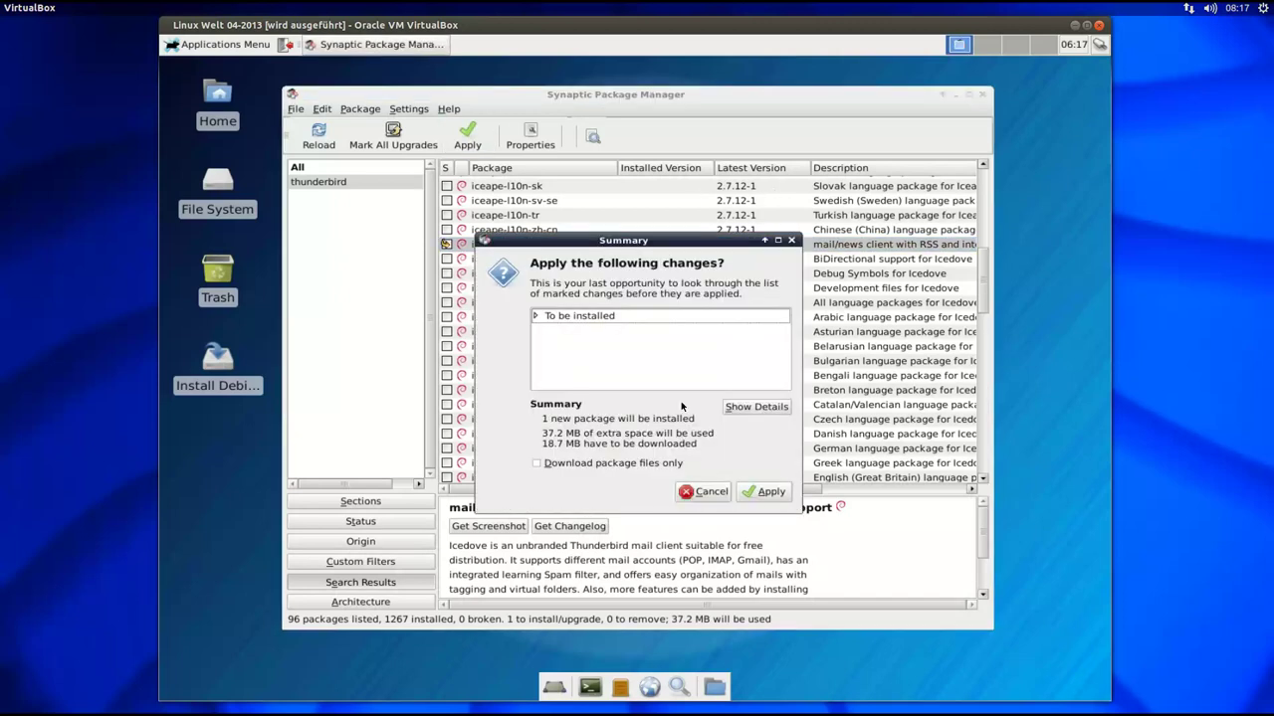
click(573, 316)
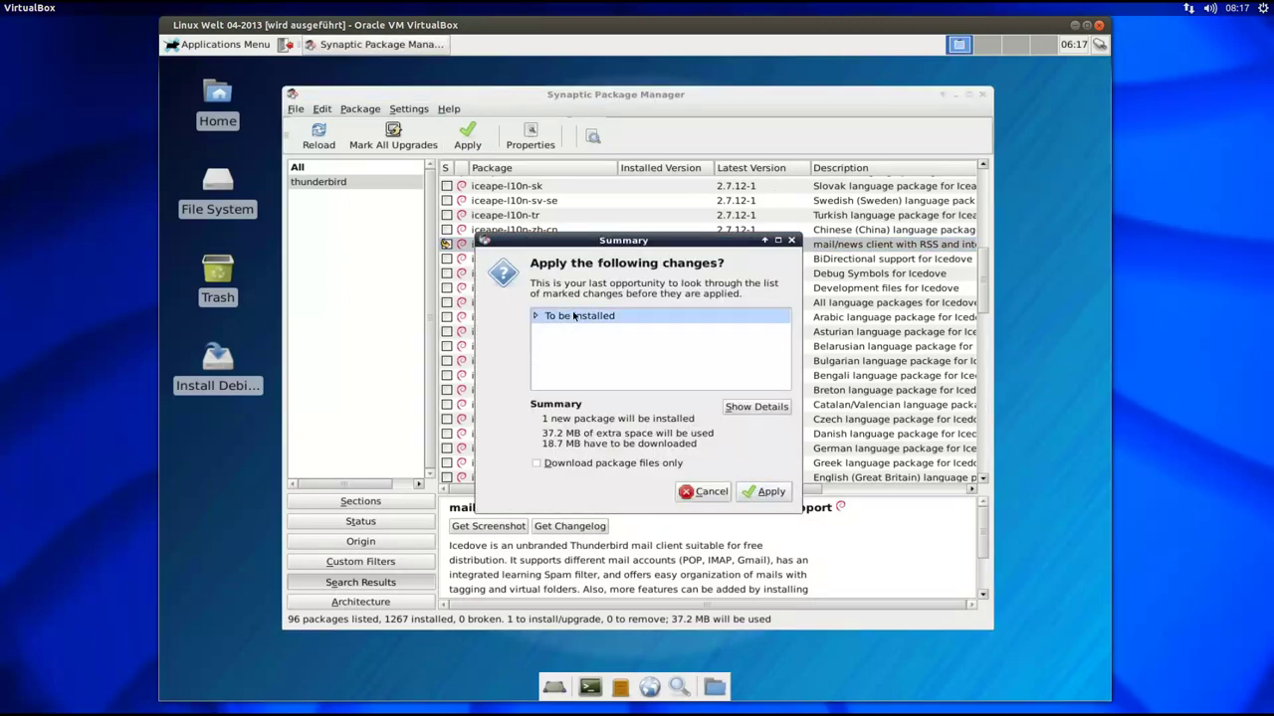
click(756, 497)
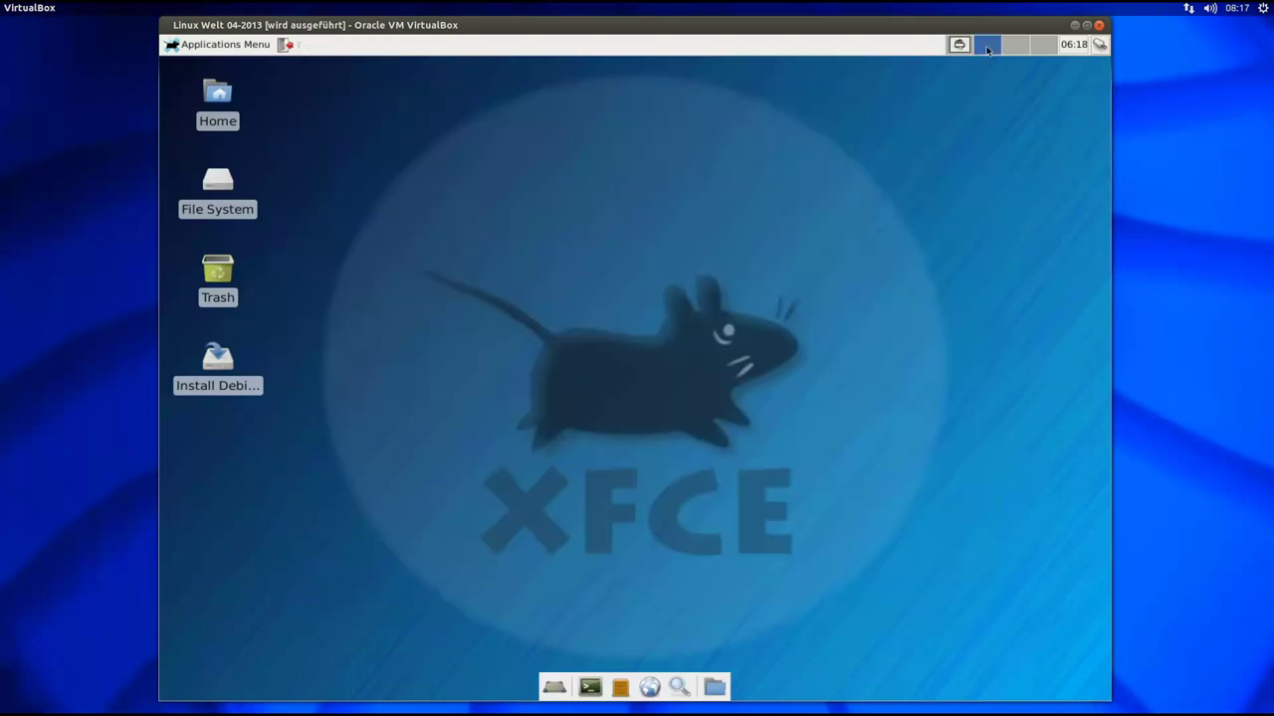
Step: Check the package download on the first workspace and return to the empty second workspace
click(989, 45)
click(958, 44)
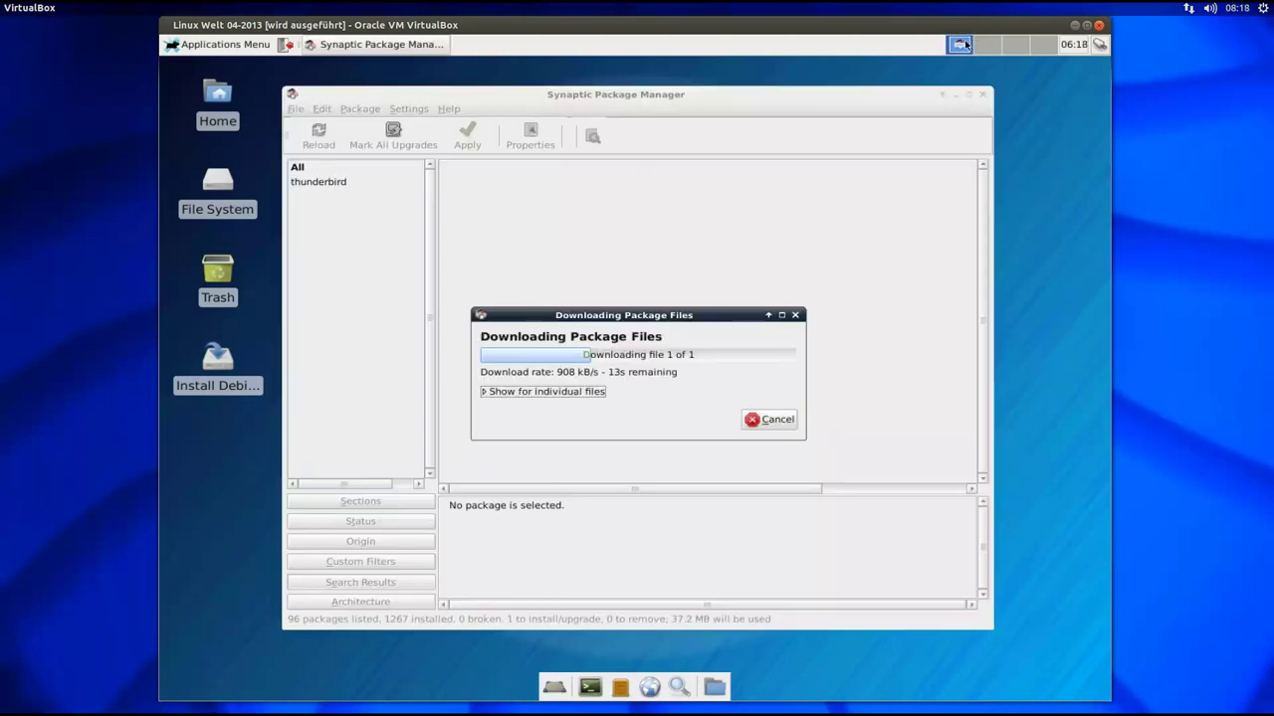
click(983, 47)
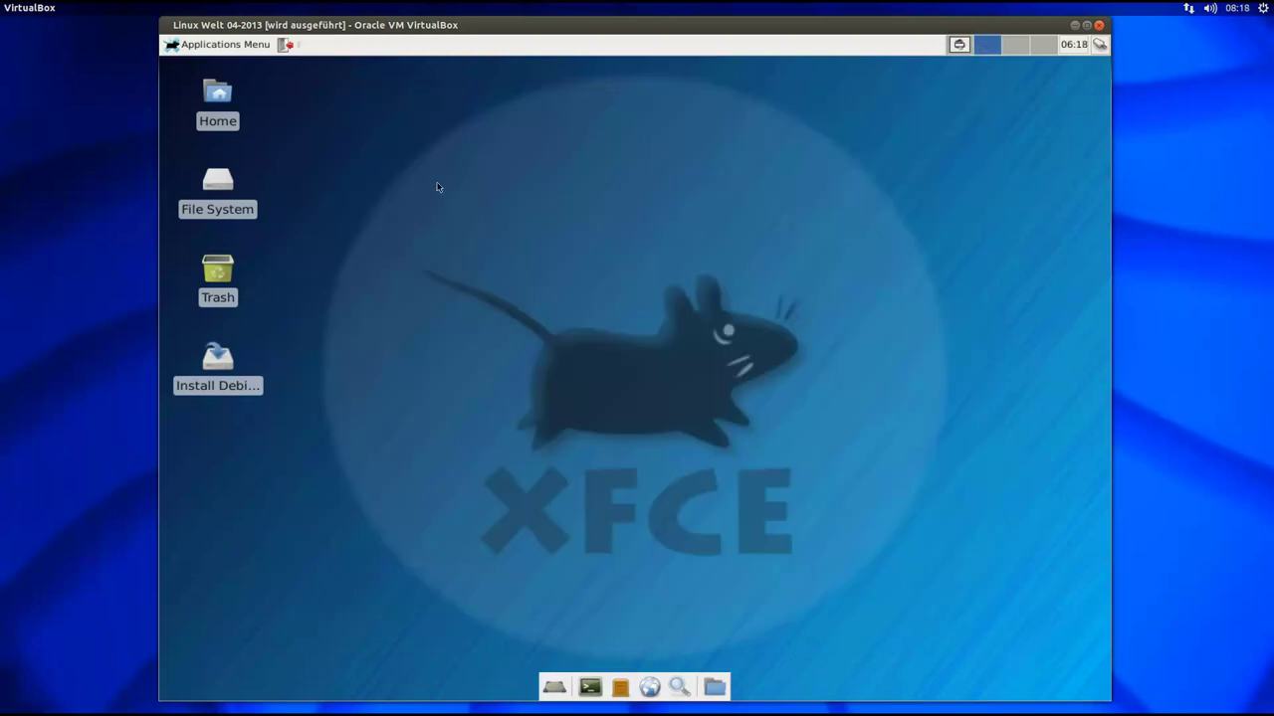
Step: Launch Task Manager from the System category on the second workspace
click(219, 45)
mouse_move(199, 241)
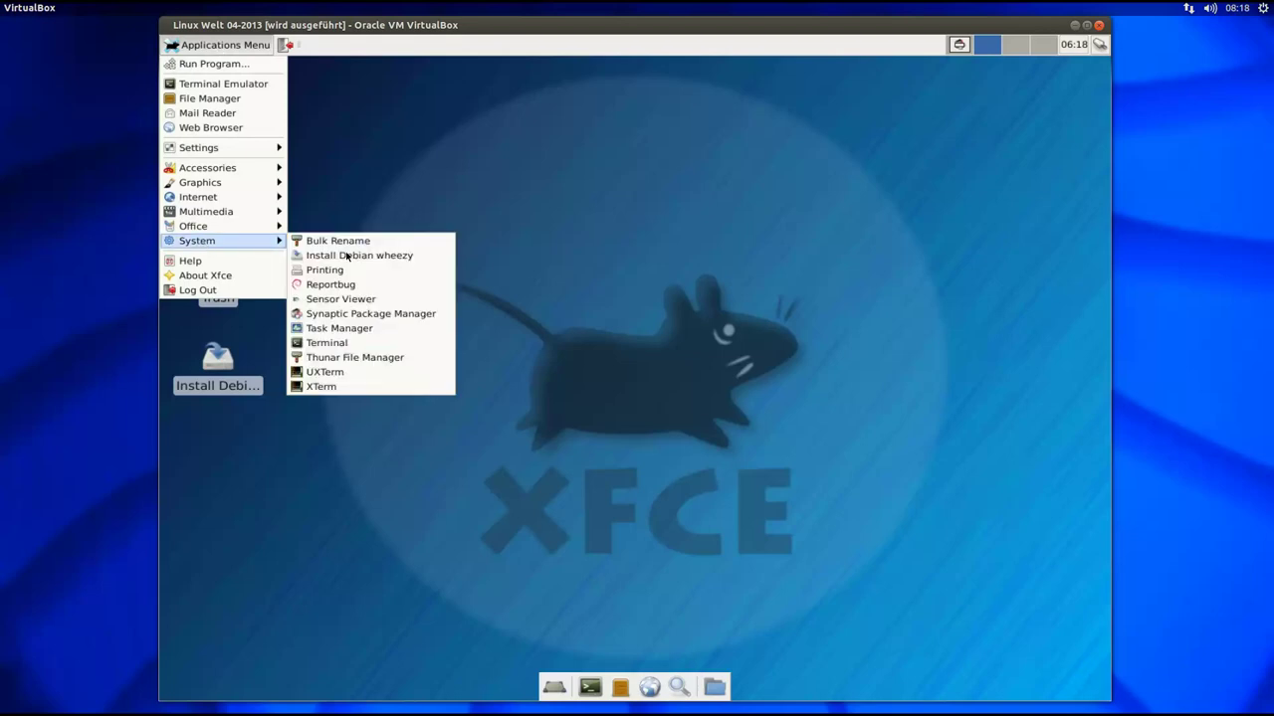
click(408, 332)
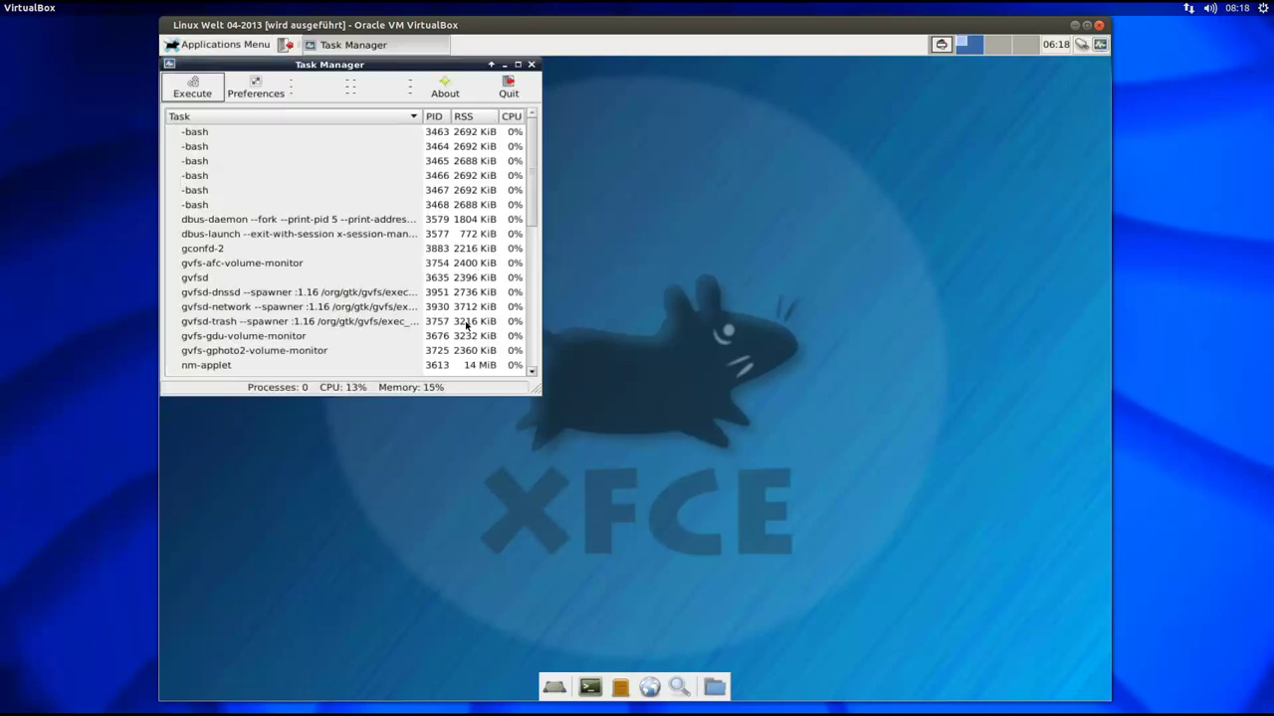
Step: Move the Task Manager window to the middle of the desktop and enlarge it to show more processes
drag(369, 60, 612, 85)
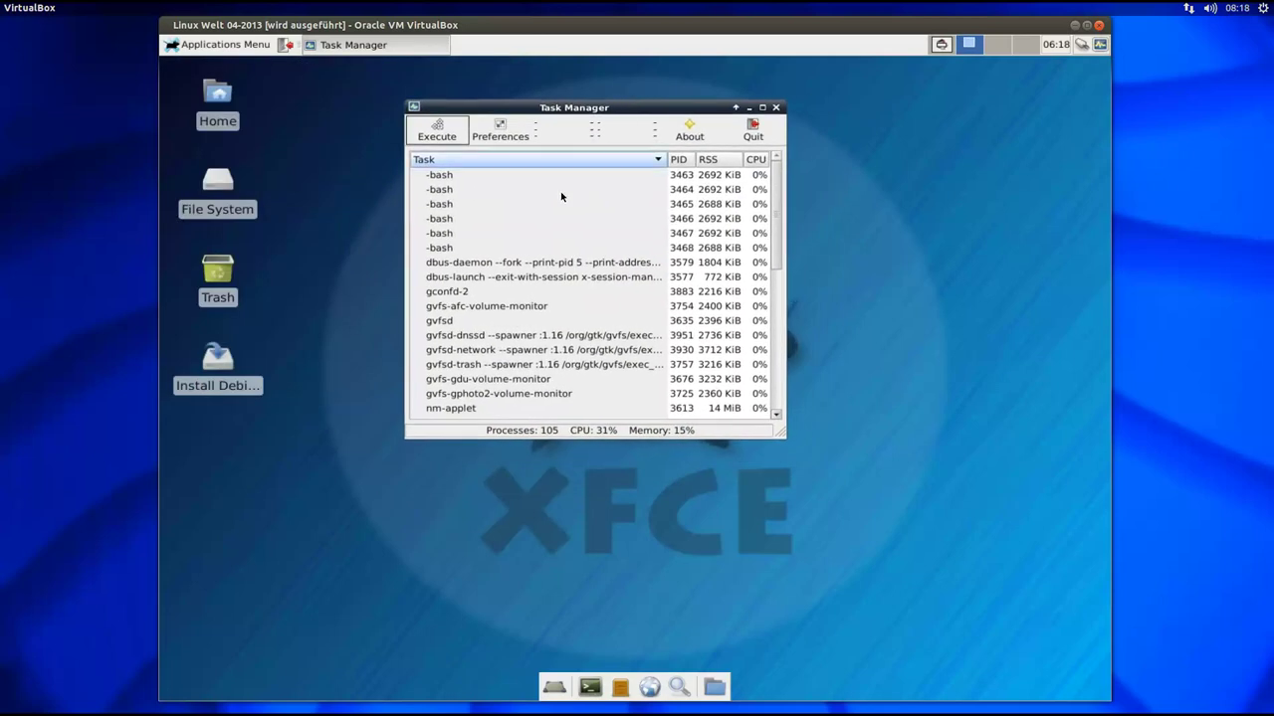
drag(780, 432, 974, 563)
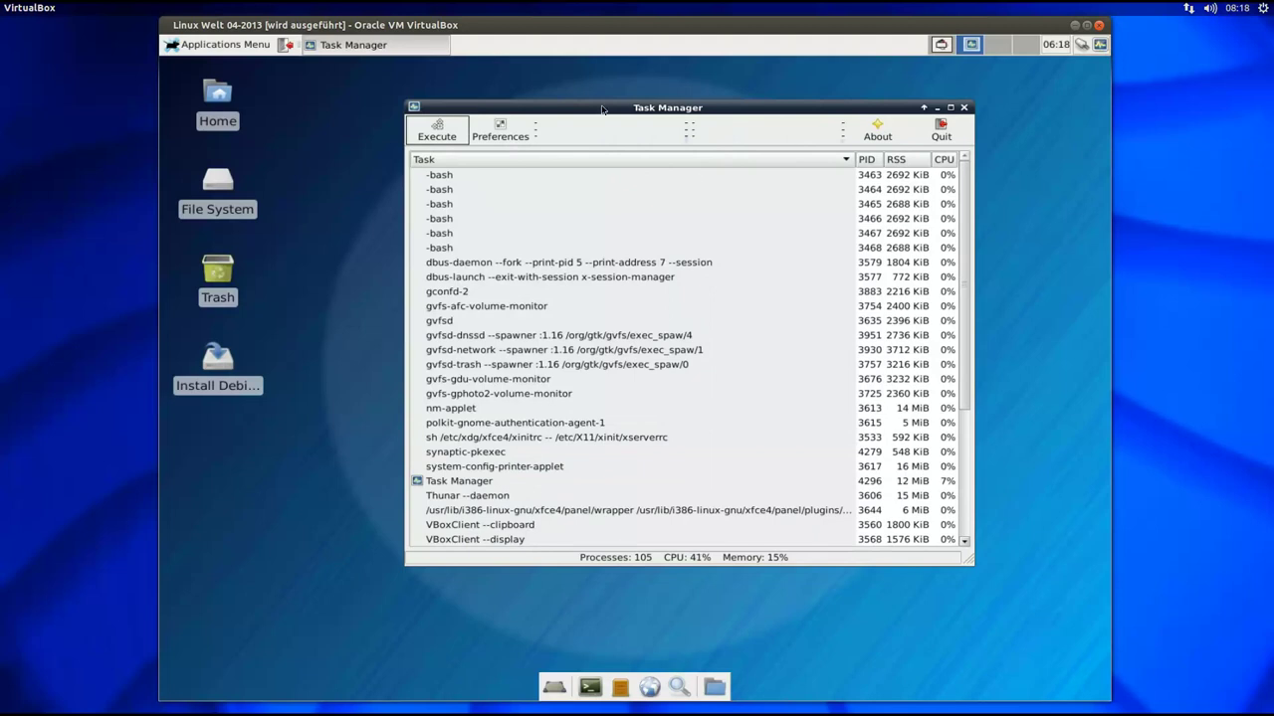
drag(617, 111, 568, 113)
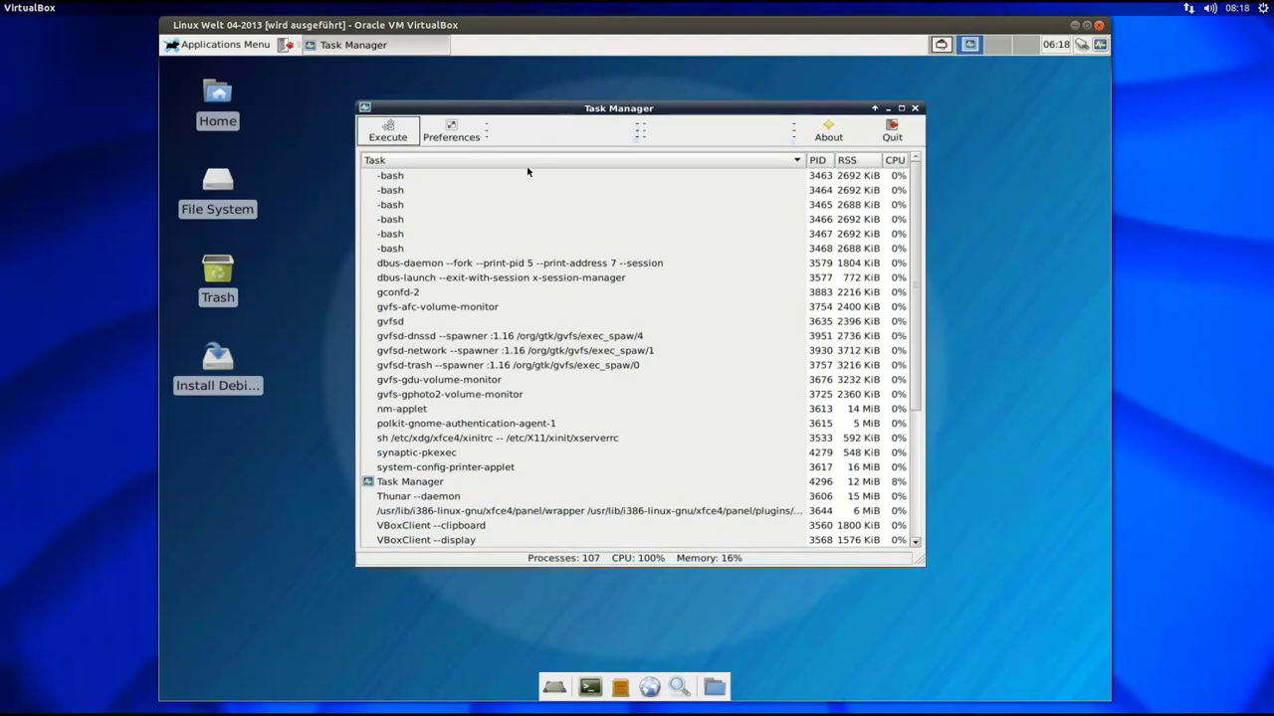
Step: Set Task Manager to show all processes and quit it
click(433, 138)
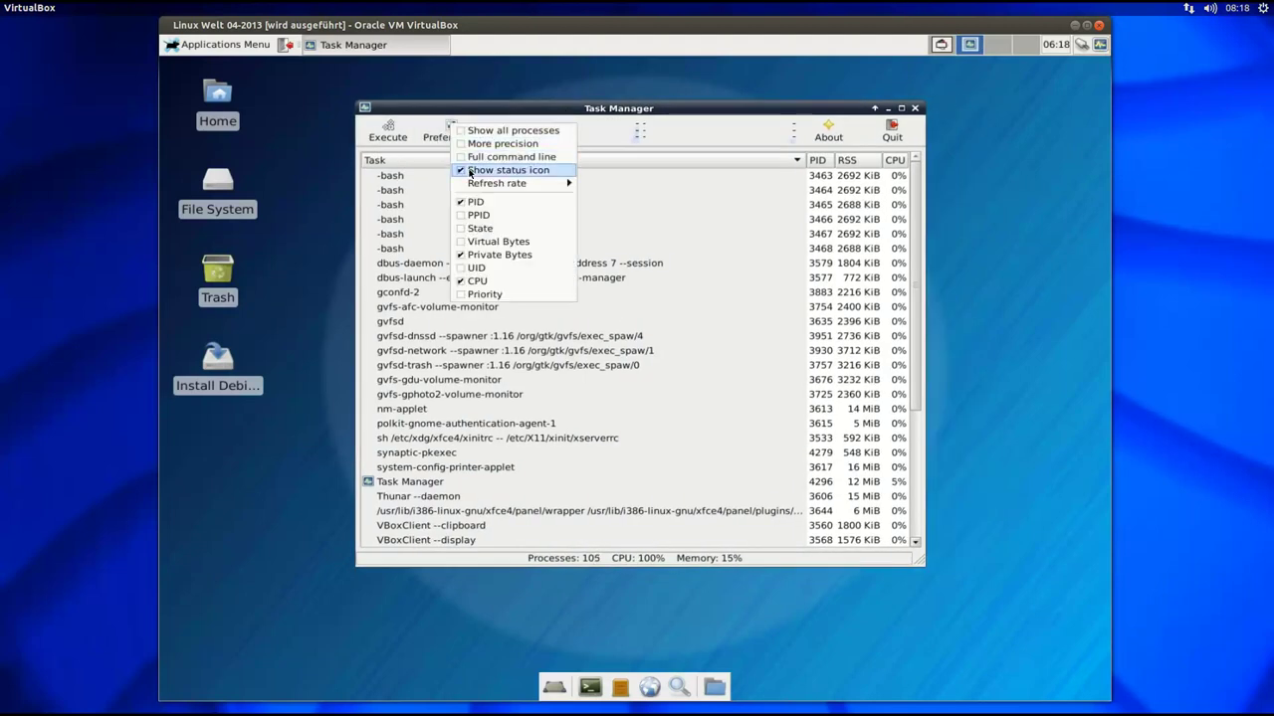
click(472, 132)
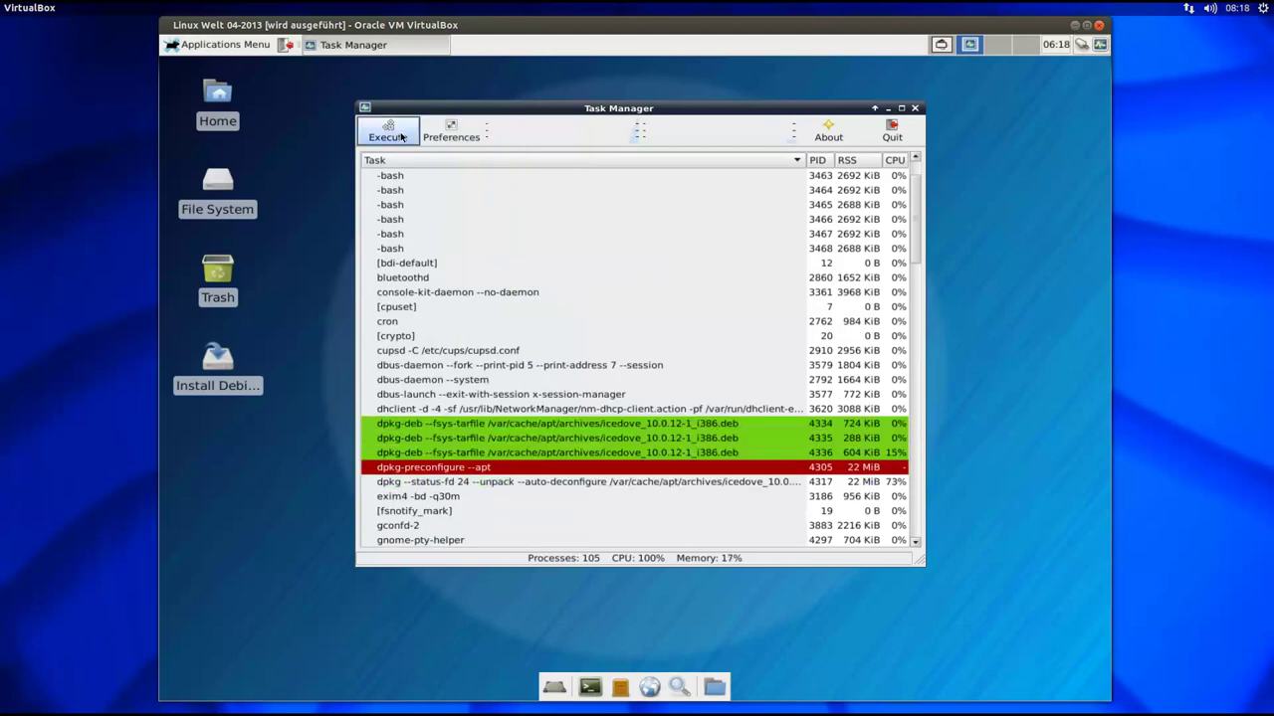
click(892, 130)
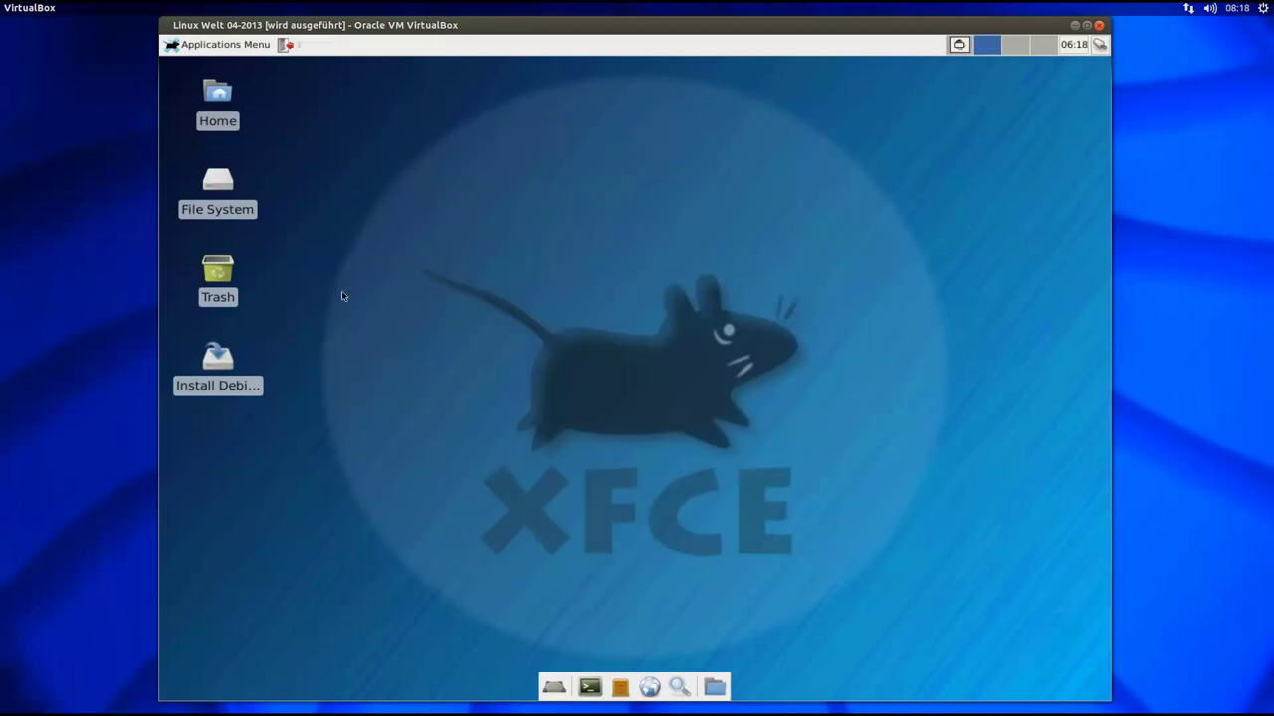
Step: Launch Ex Falso from the Multimedia category and move its window to the middle of the desktop
click(215, 45)
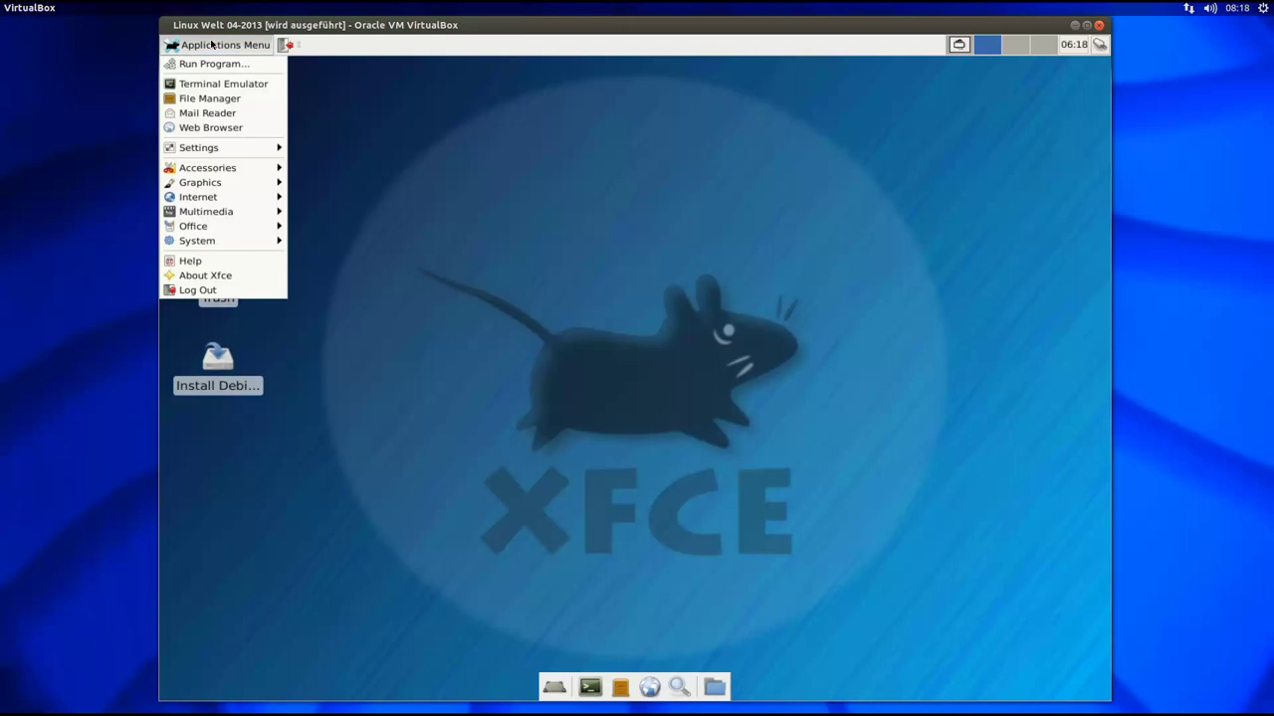
mouse_move(224, 232)
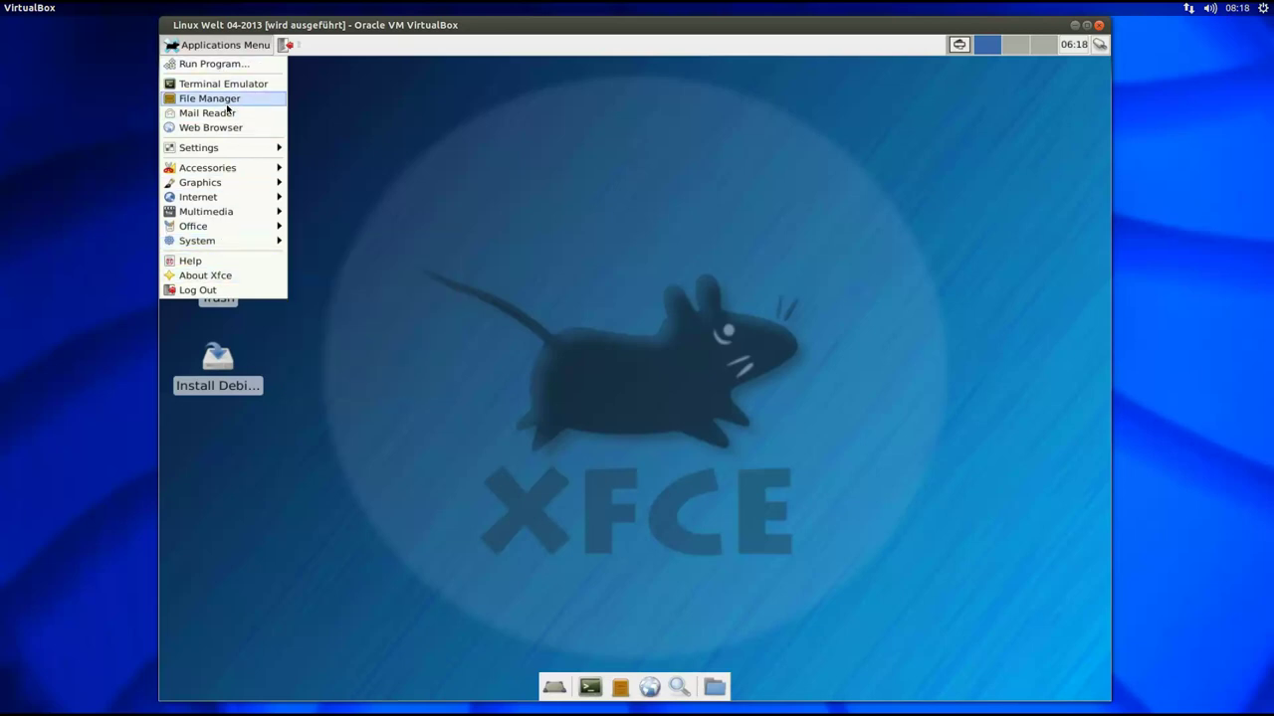
mouse_move(231, 209)
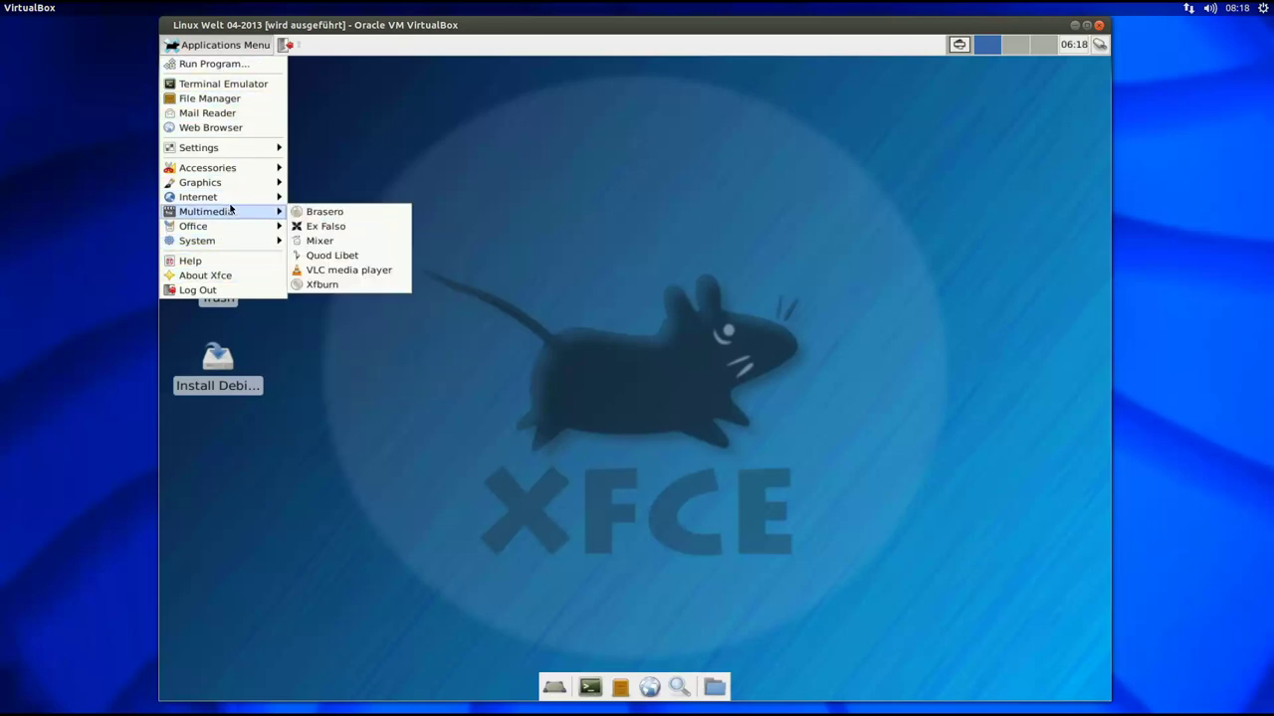
click(355, 227)
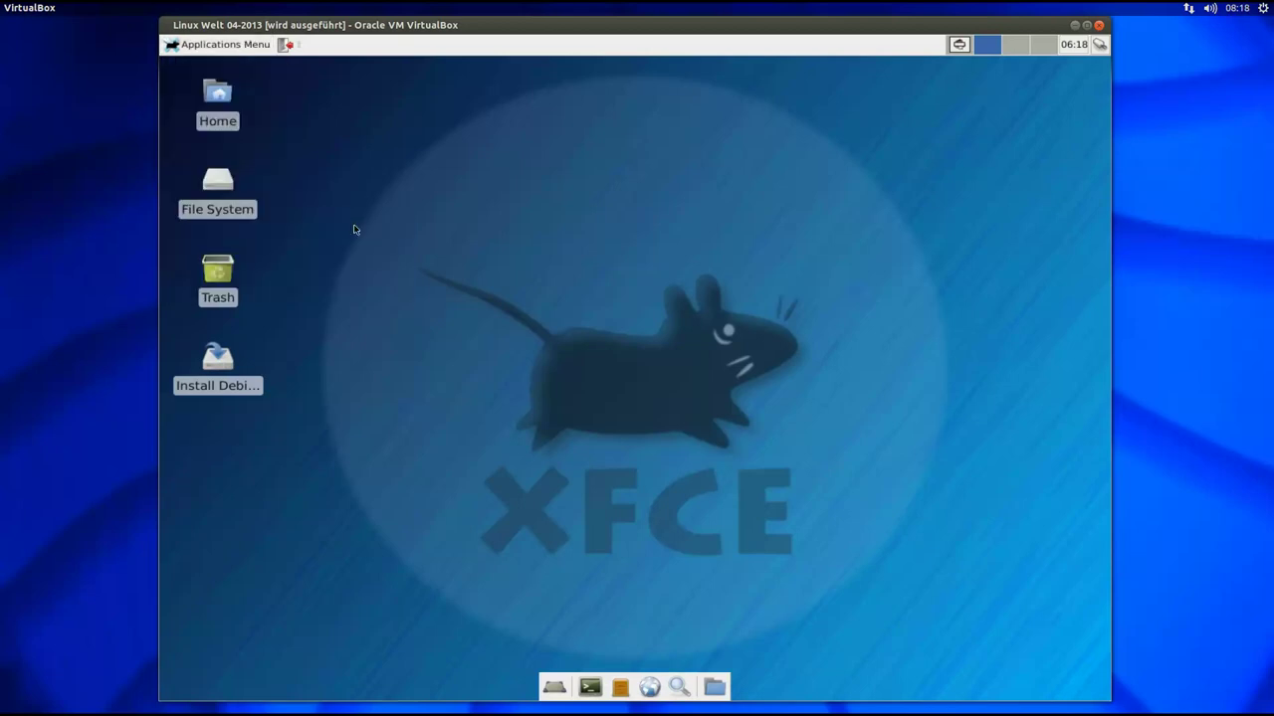
click(247, 44)
click(426, 66)
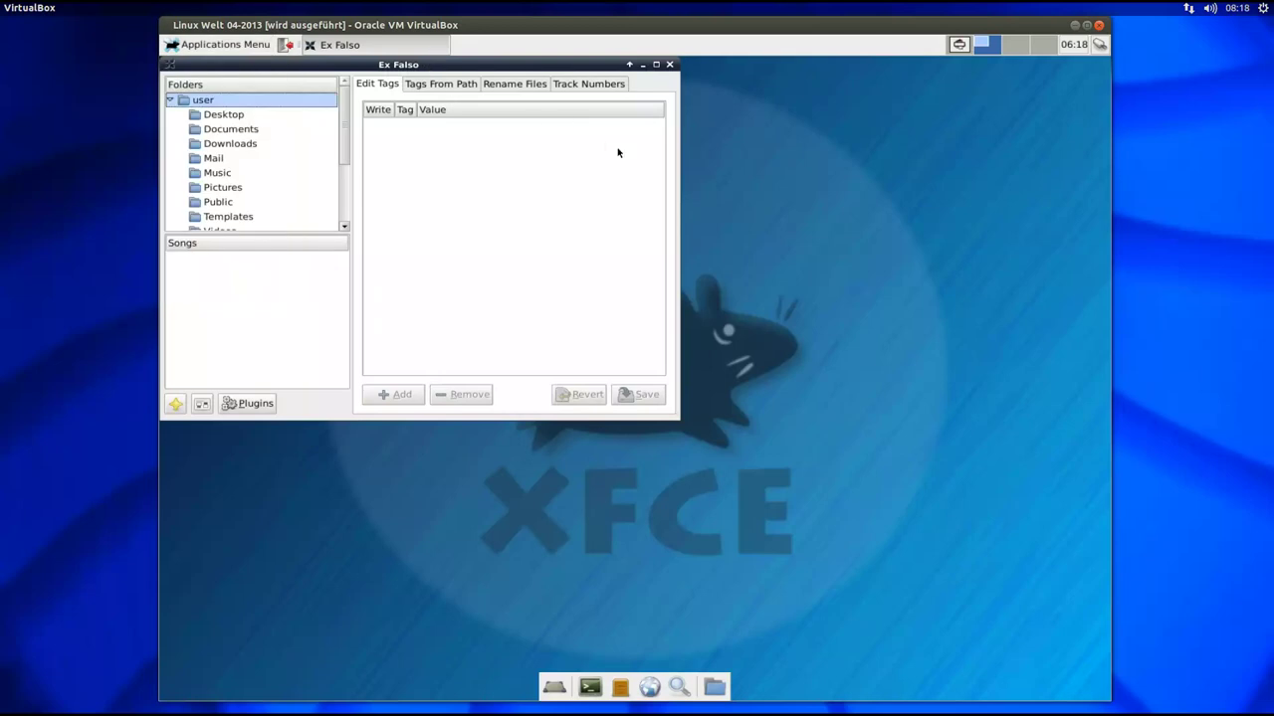
drag(459, 66, 664, 131)
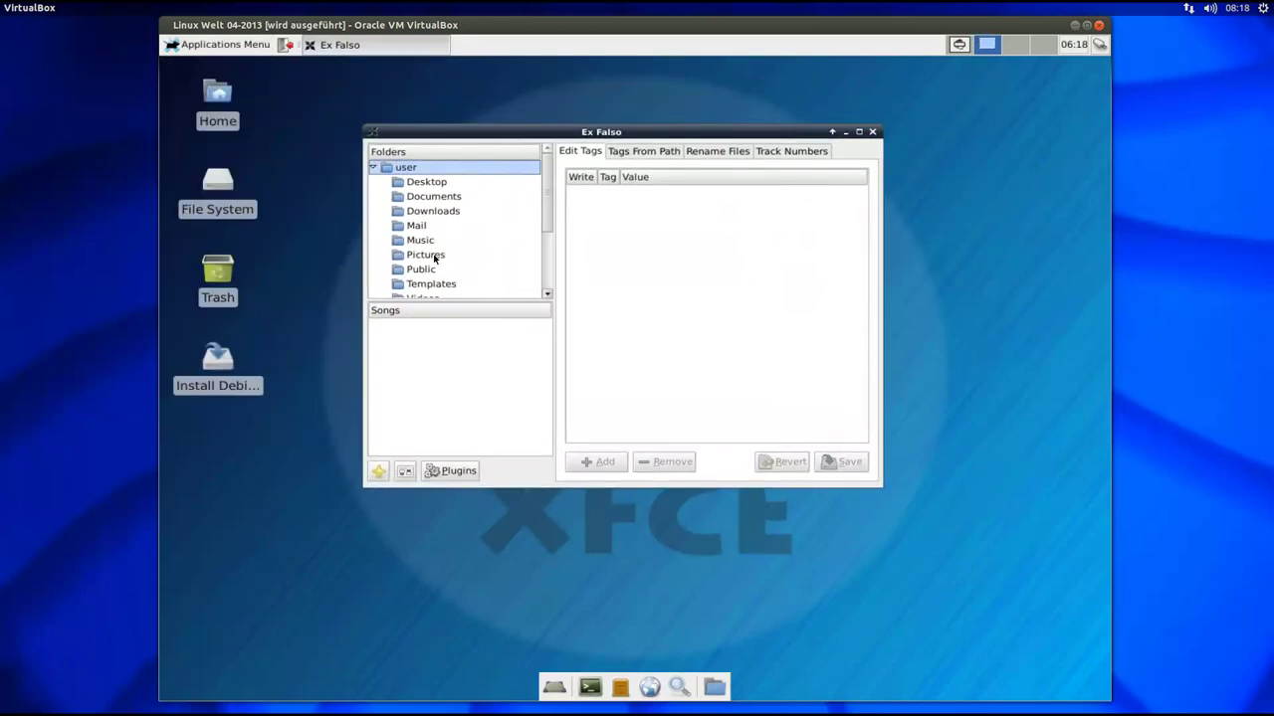
Step: Select the Documents folder in Ex Falso and look through the list of available plugins
click(418, 198)
click(452, 471)
drag(578, 267, 581, 383)
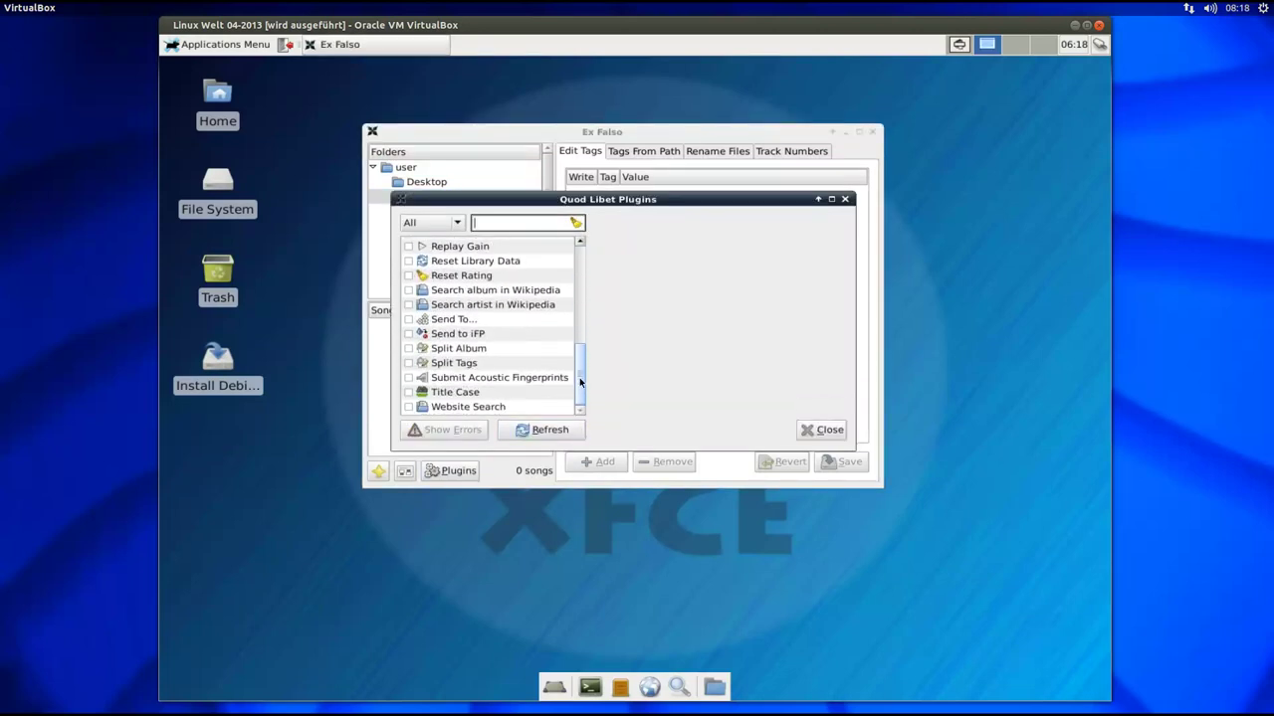
click(822, 429)
Step: Look at Ex Falso's Tags From Path and Edit Tags views and its preferences, and close the program
click(638, 154)
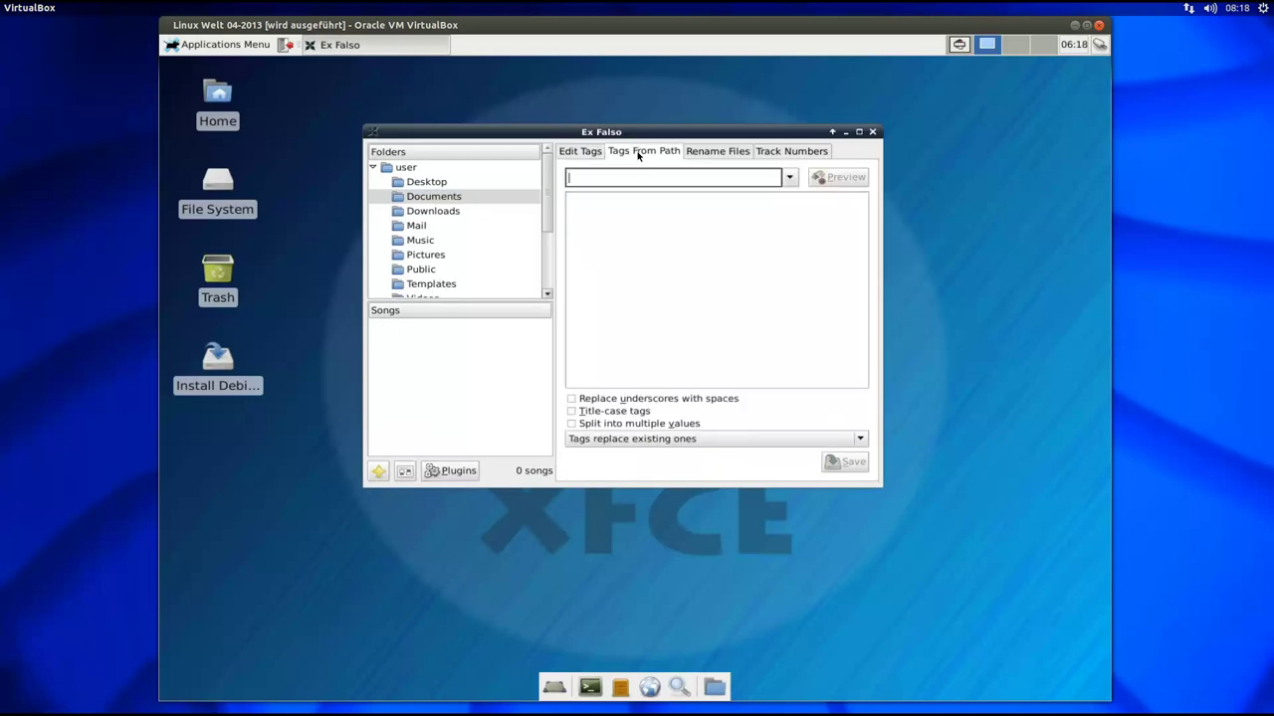
click(569, 151)
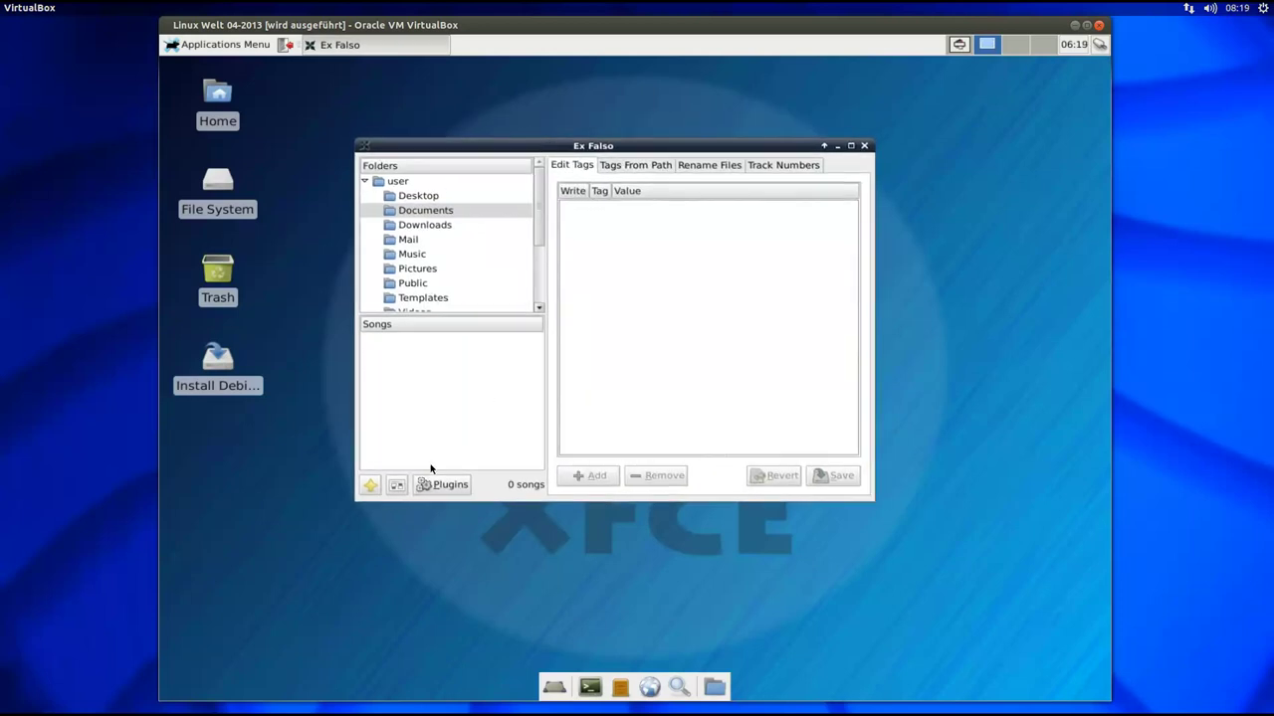
click(396, 486)
click(677, 371)
drag(530, 144, 559, 160)
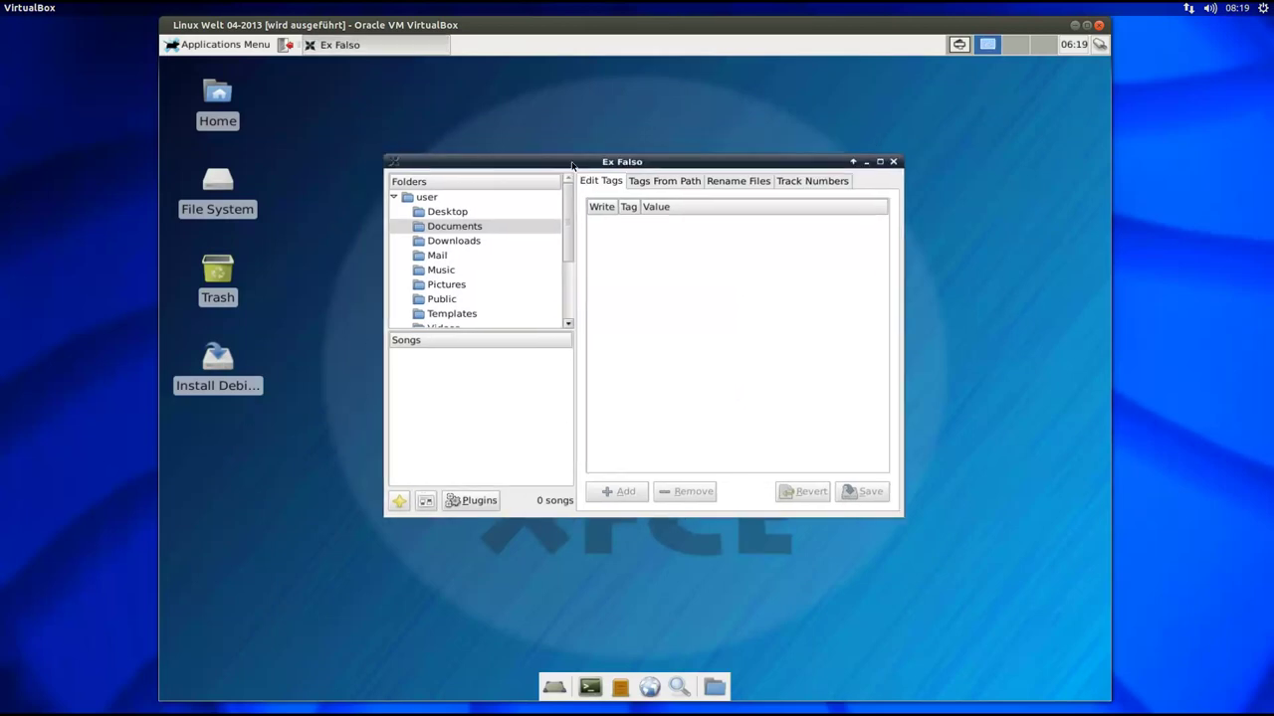
click(893, 161)
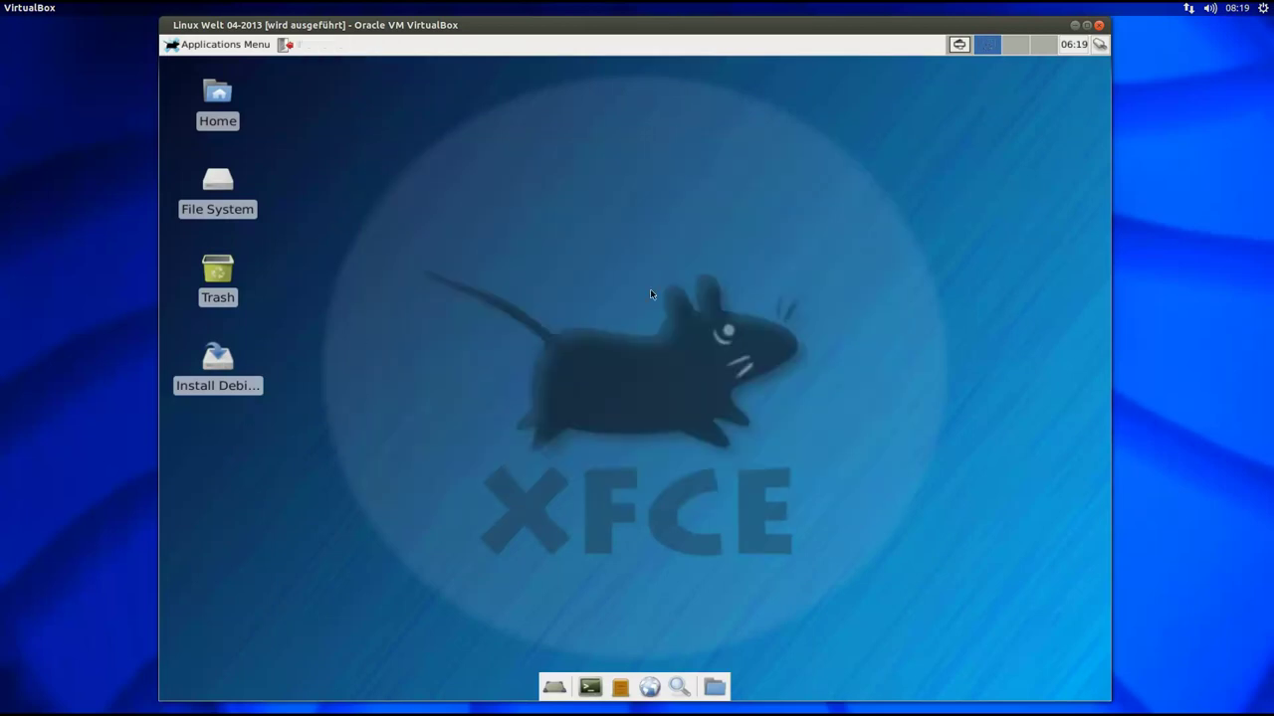
Step: Open the Session and Startup settings and move the window slightly upward
click(221, 45)
mouse_move(224, 150)
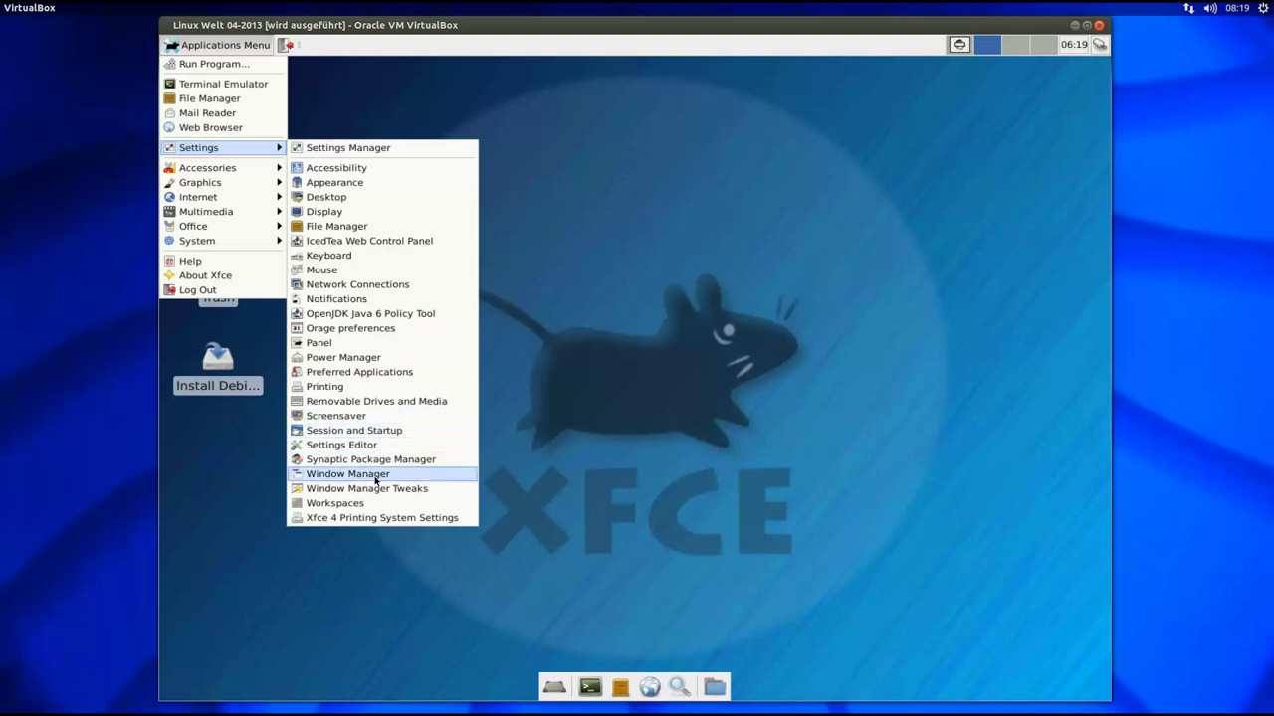
click(370, 433)
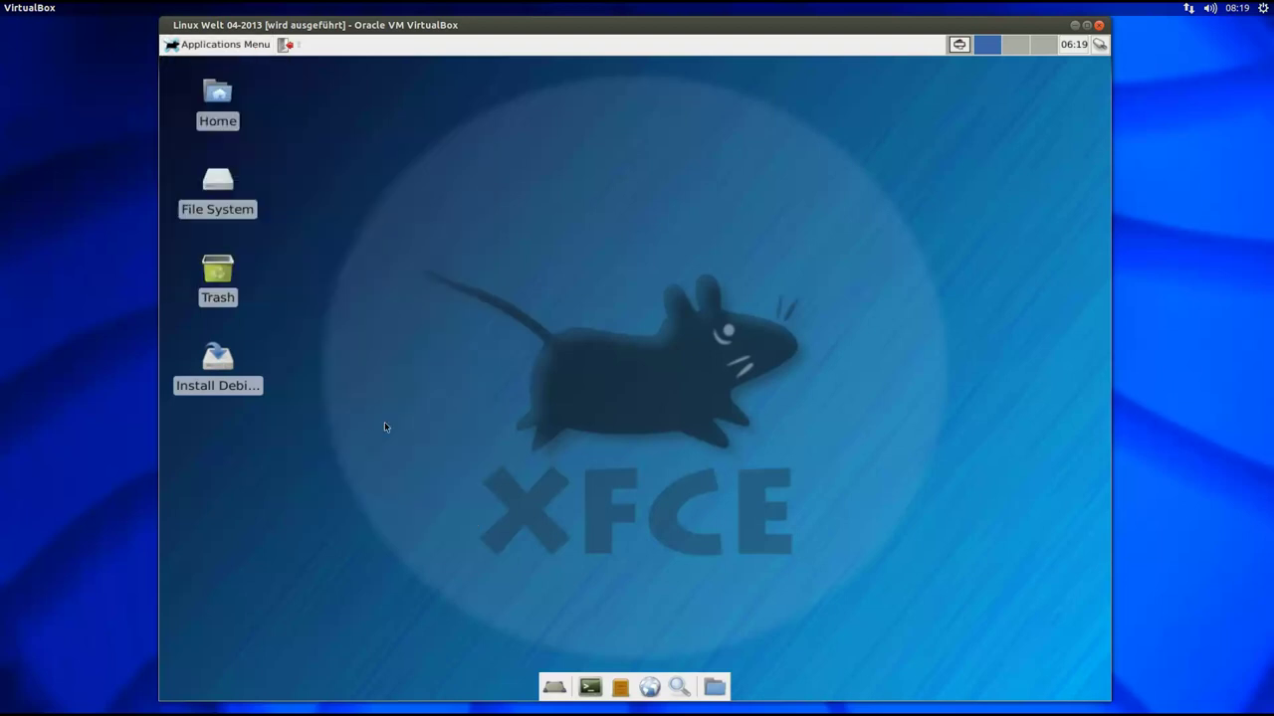
drag(576, 205, 587, 176)
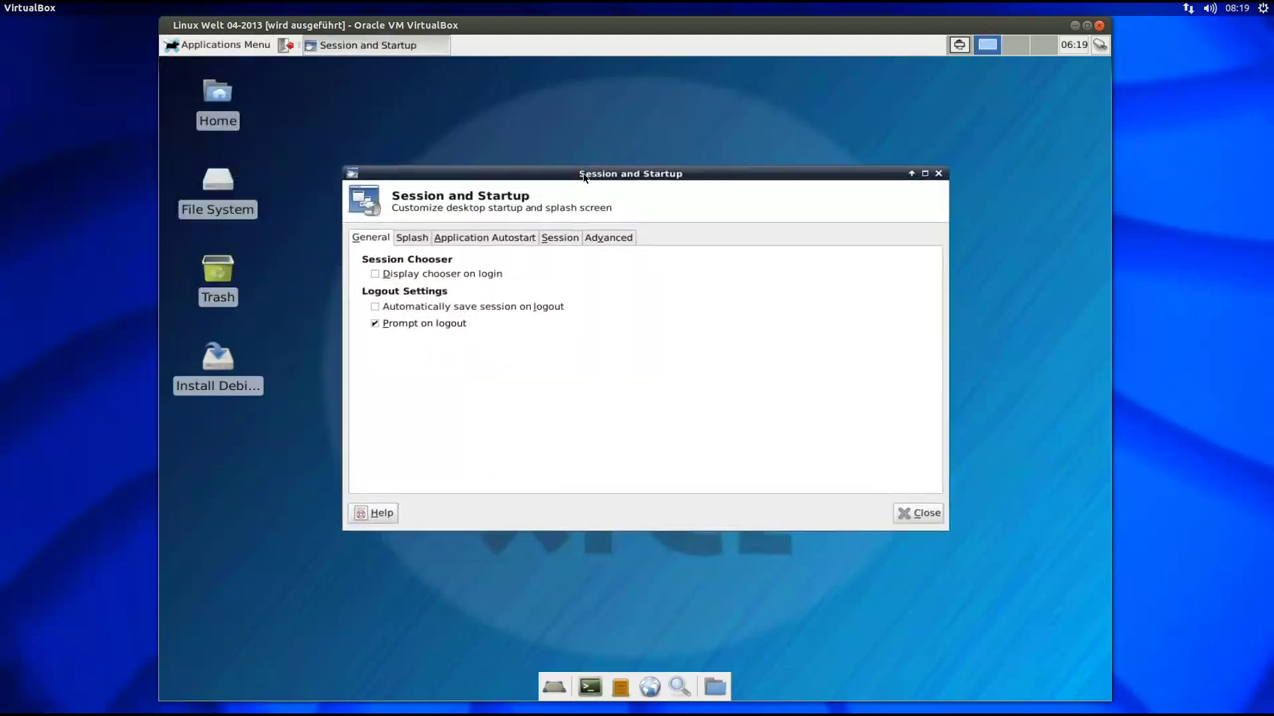
Step: Select the Mice splash screen and toggle the XFCE Volume Daemon entry in the application autostart list
click(417, 237)
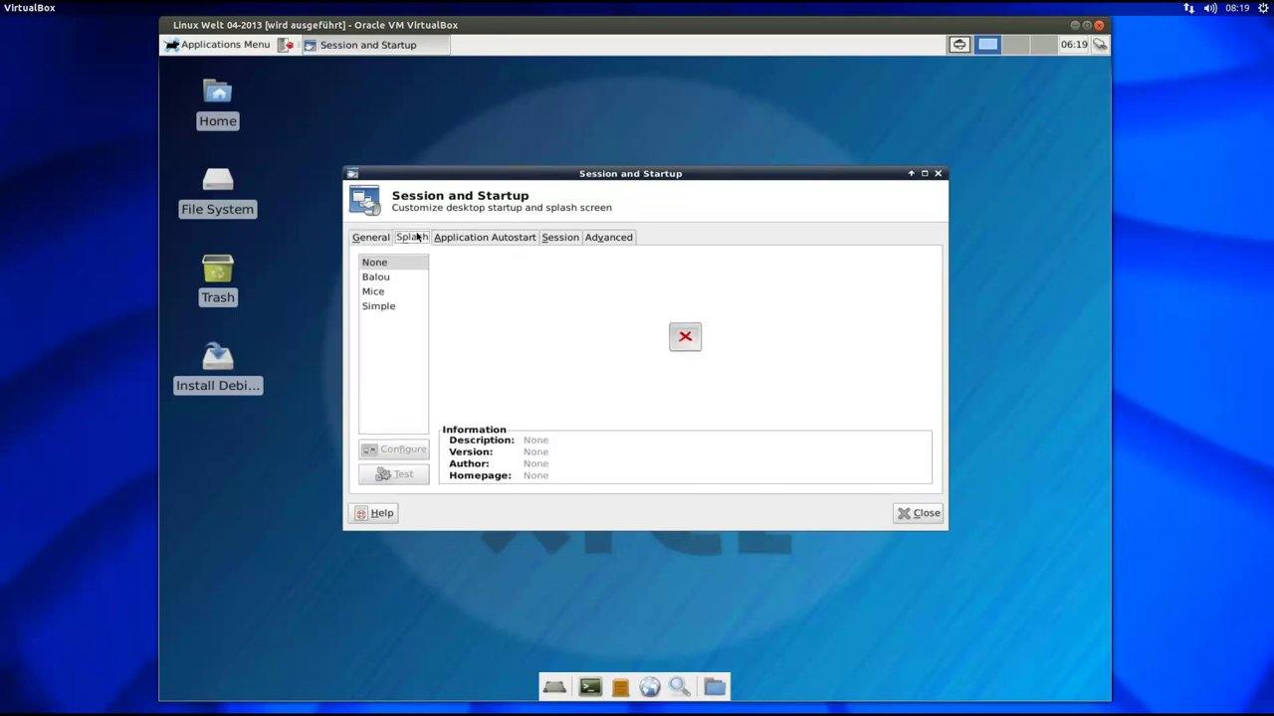
click(379, 278)
click(377, 291)
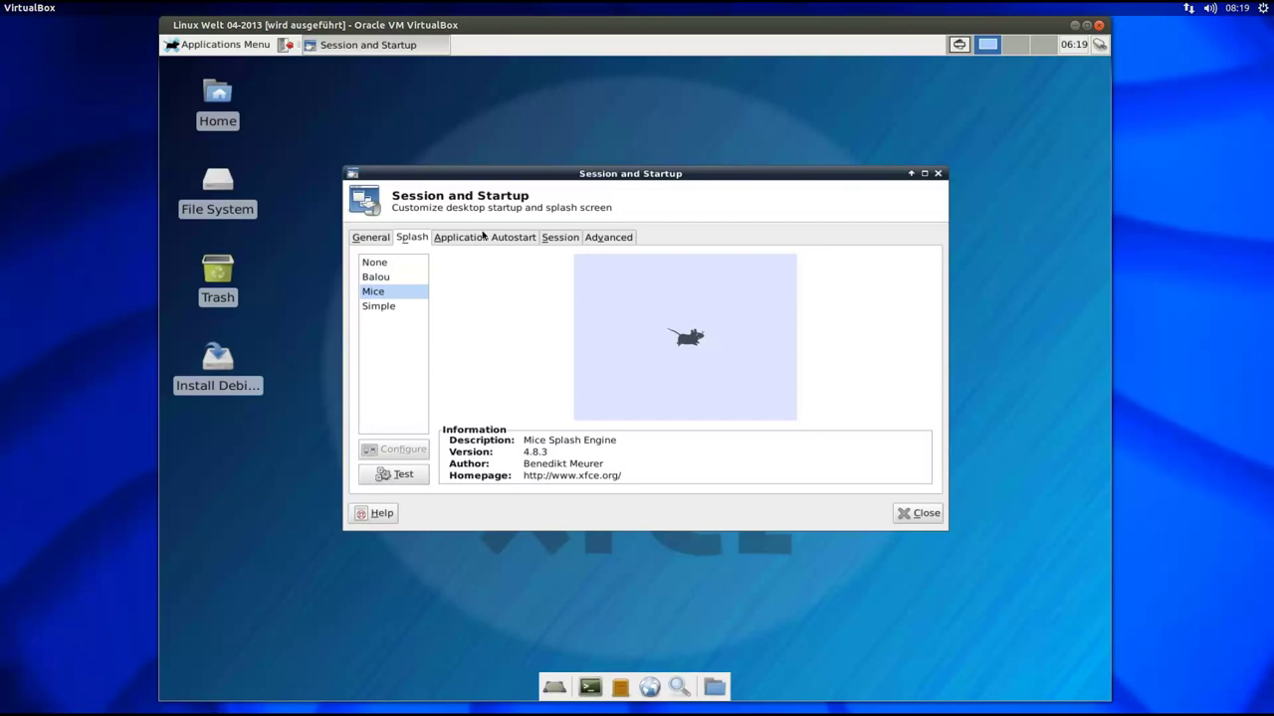
click(484, 236)
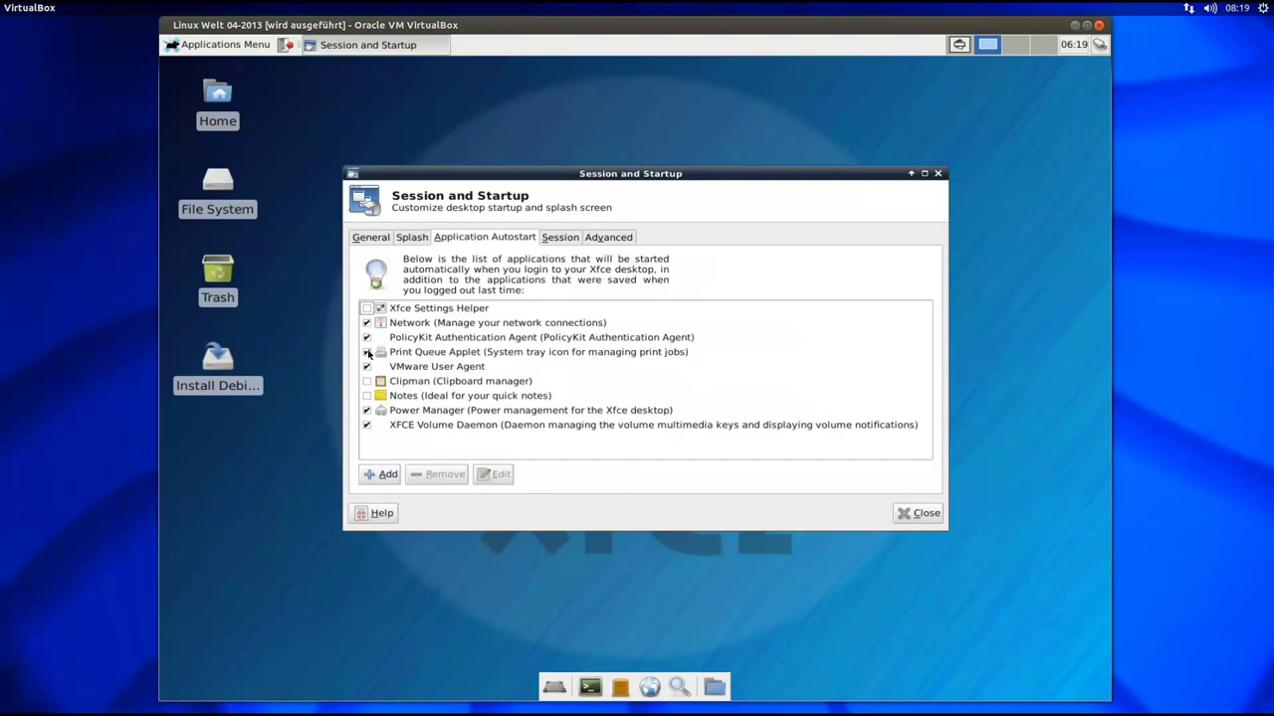
click(366, 425)
Step: Review the running session programs and the advanced compatibility options, and close Session and Startup
click(571, 238)
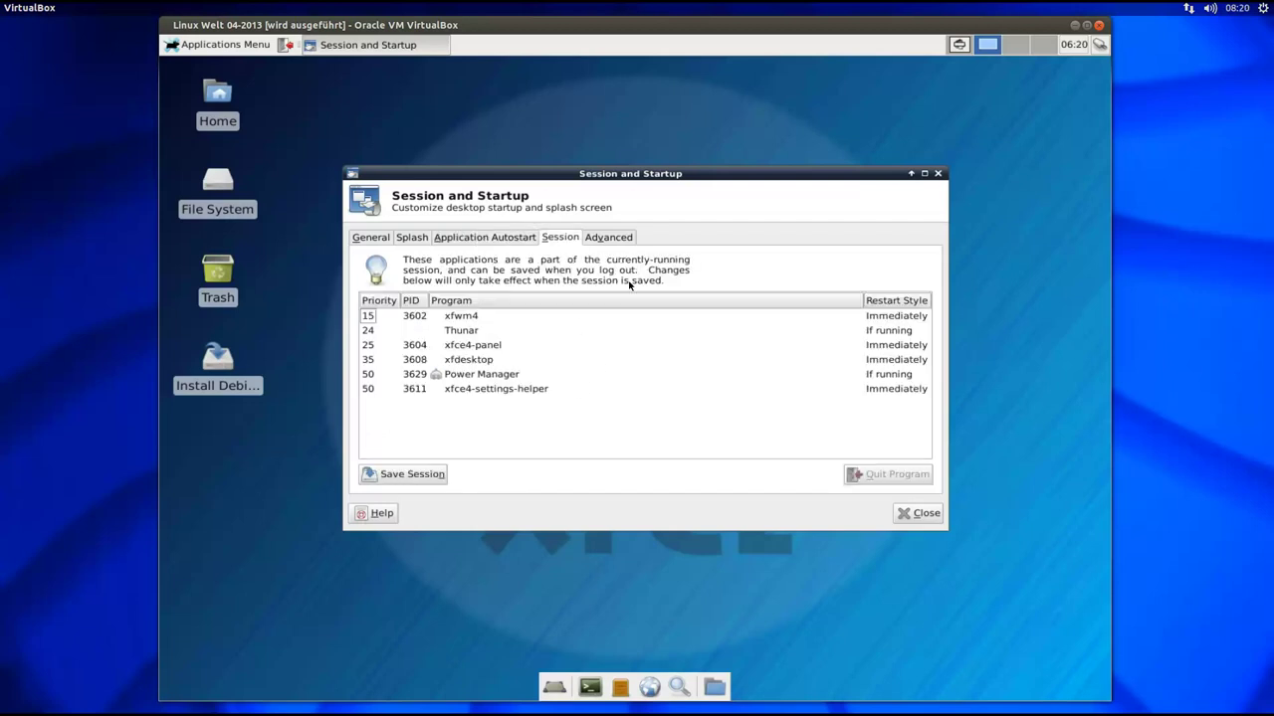
click(626, 238)
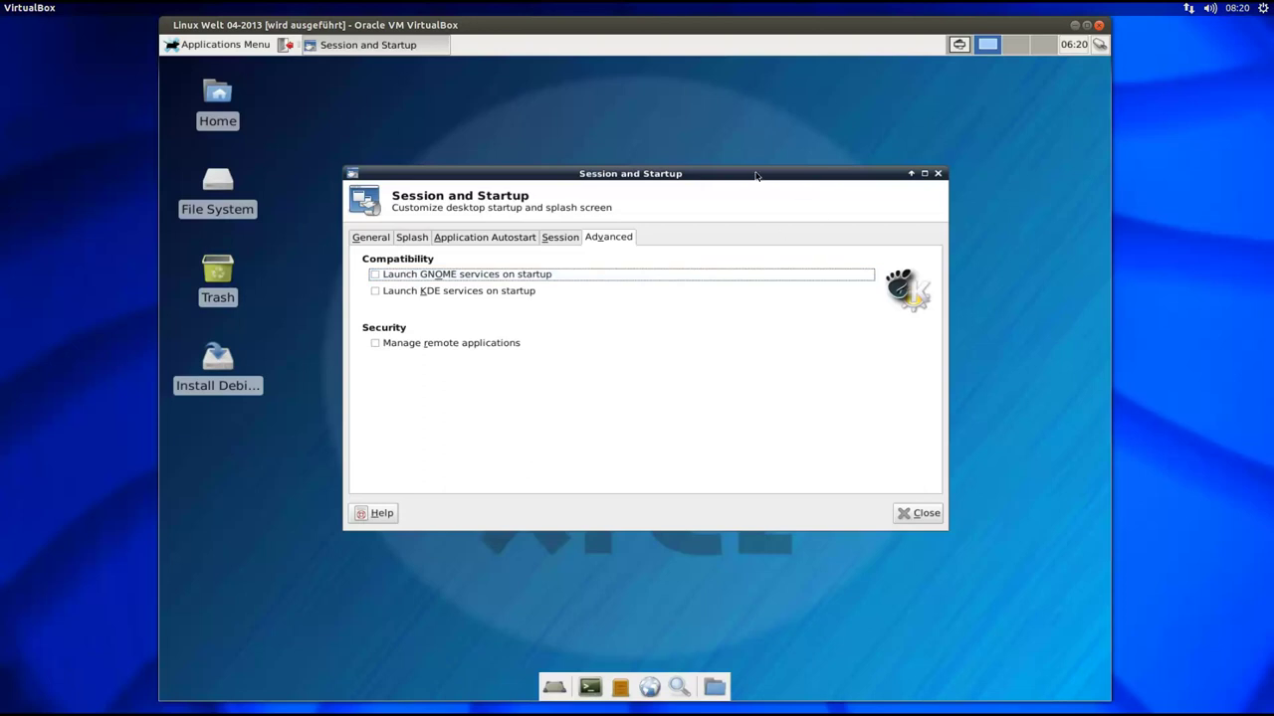
drag(756, 173, 754, 156)
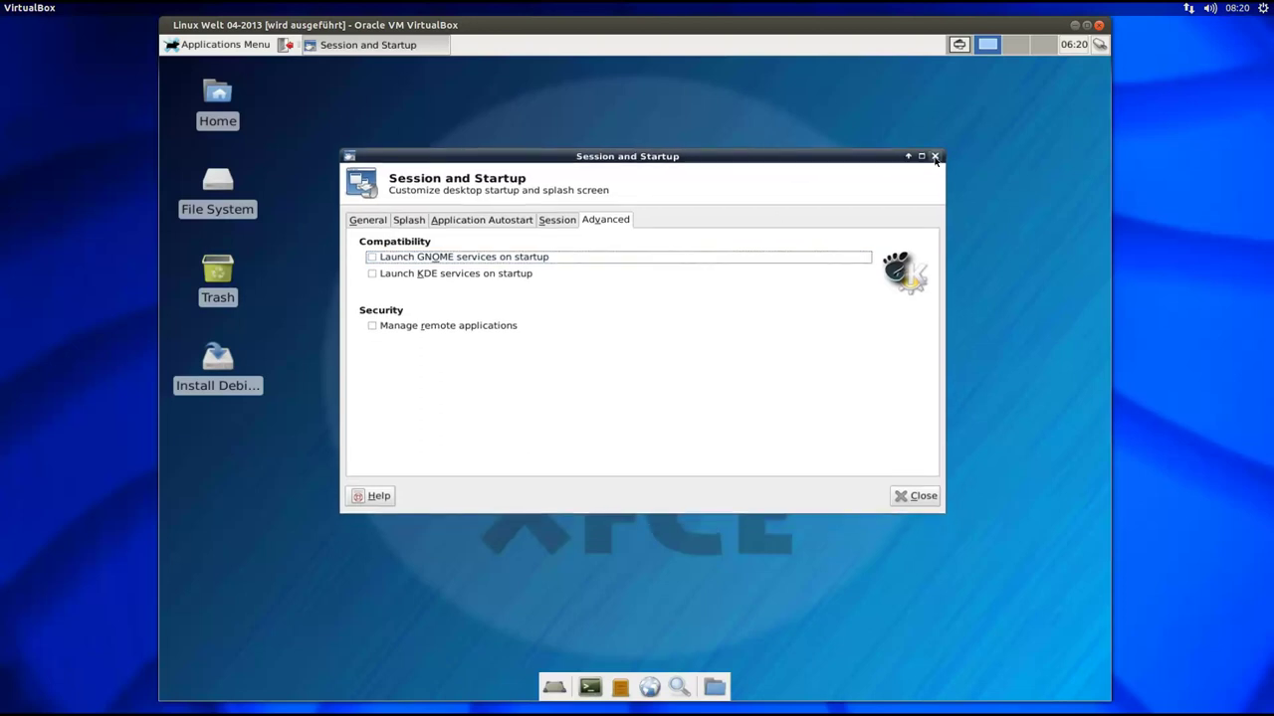
click(935, 156)
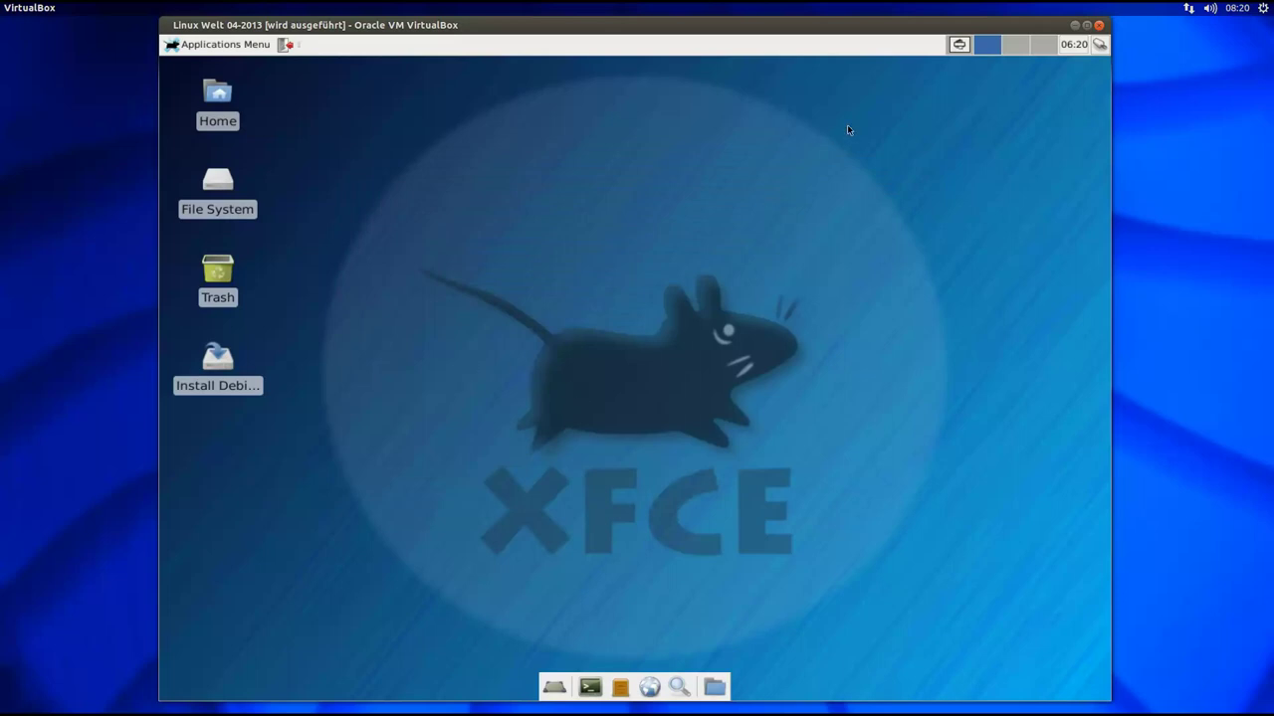
Step: Return to the first workspace, dismiss the notice about applied changes and close Synaptic
click(955, 45)
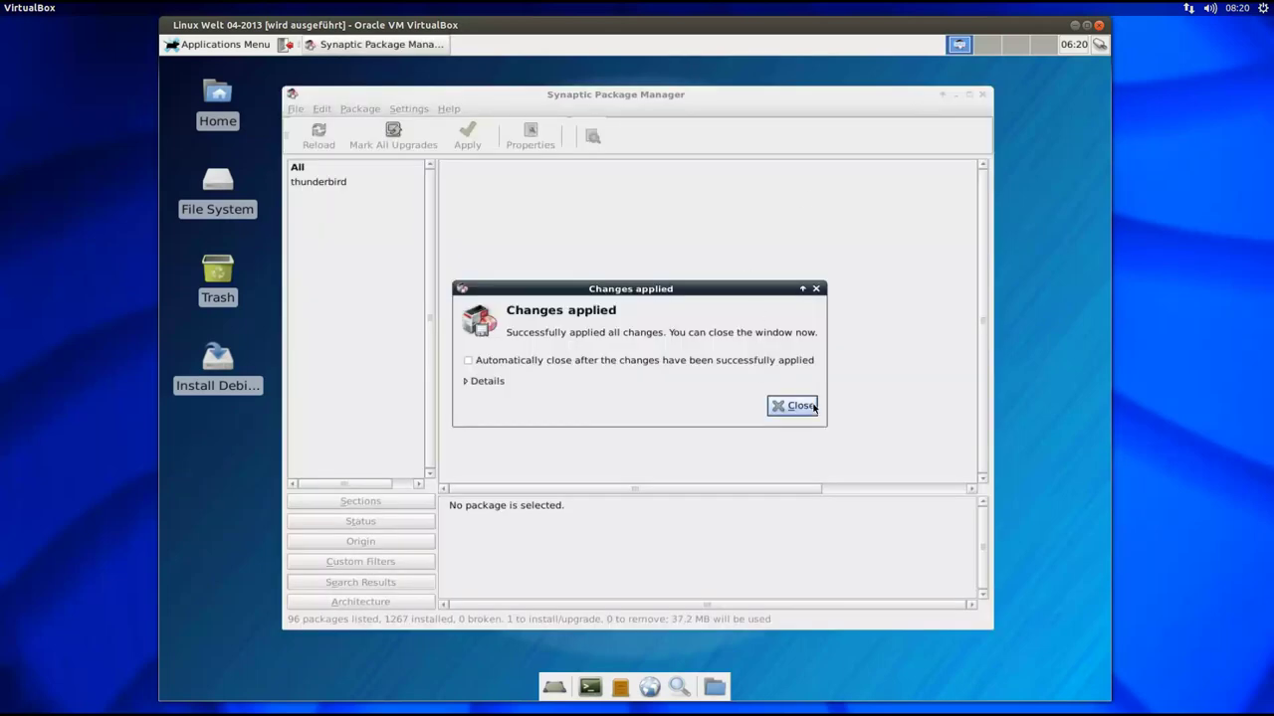
click(799, 406)
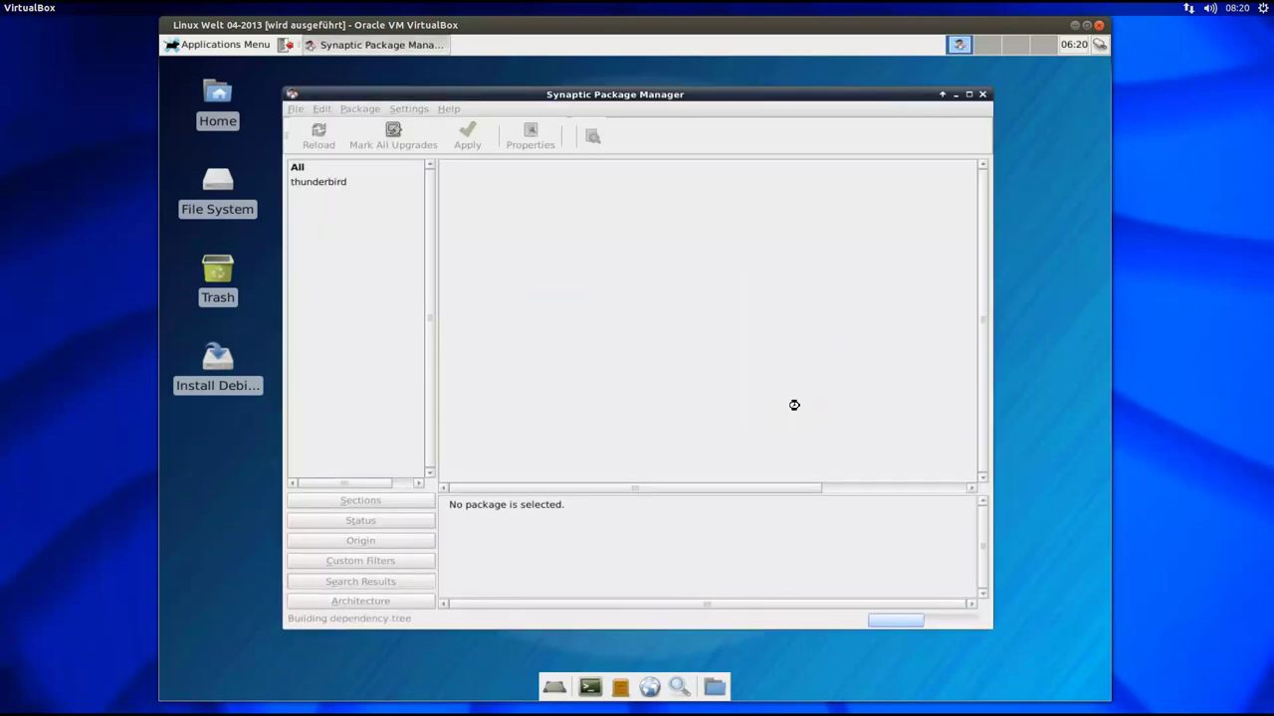
click(983, 95)
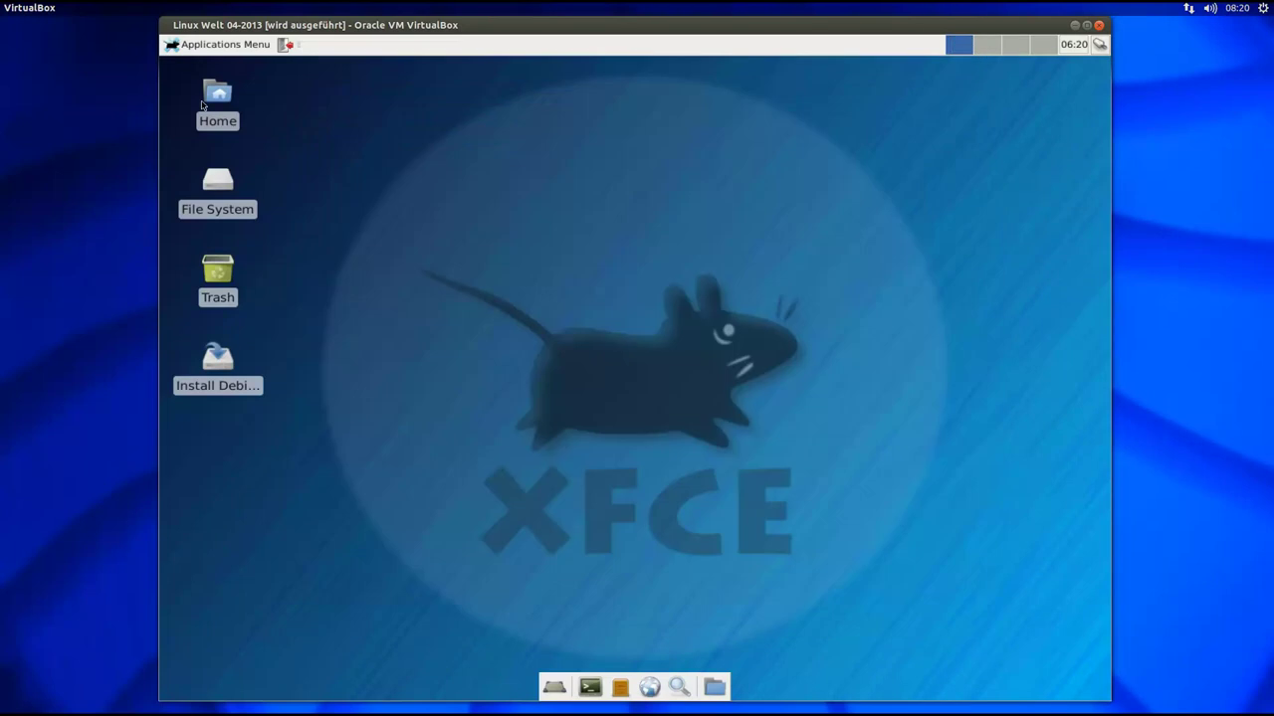
Step: Look for the installed Icedove mail client among the Internet applications
click(224, 44)
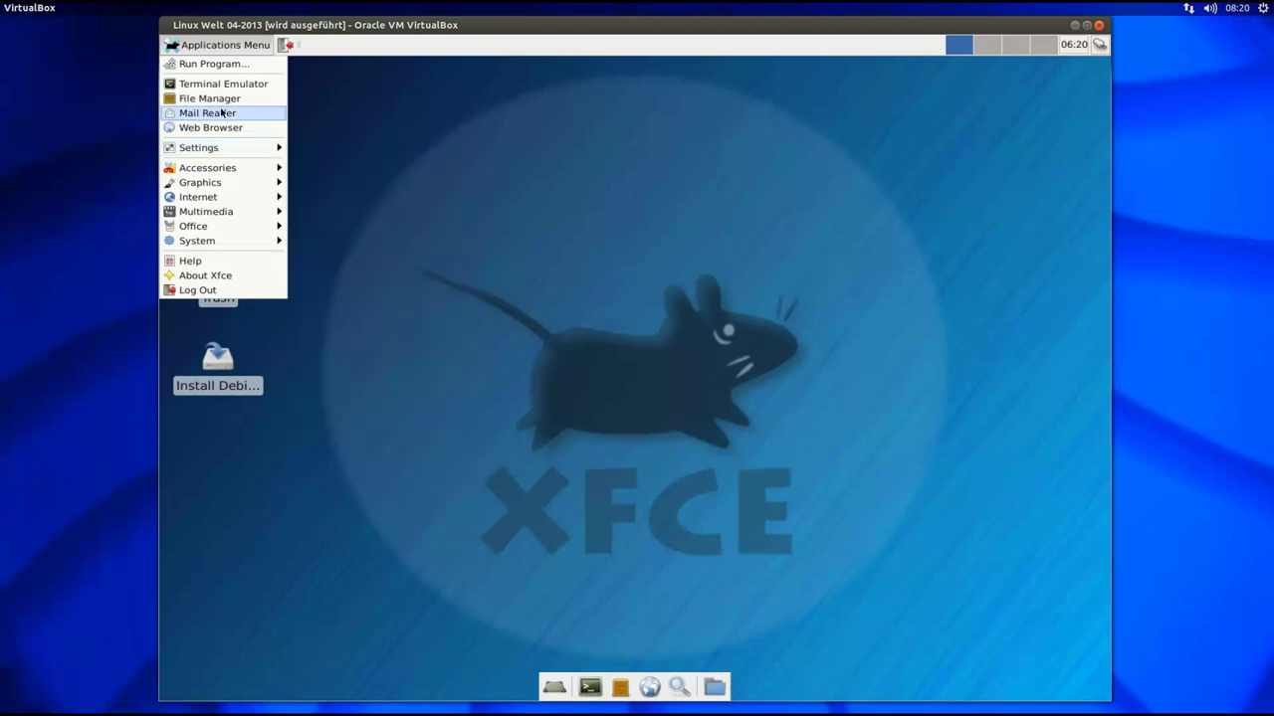
mouse_move(228, 195)
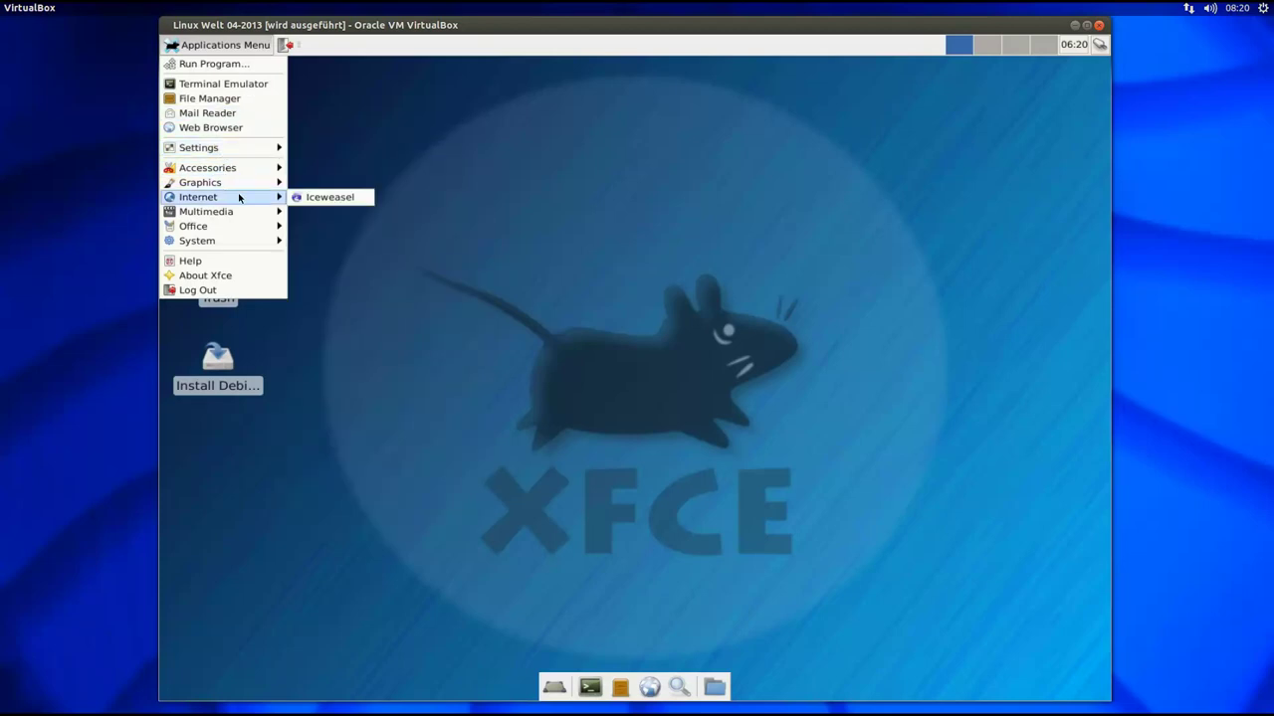
click(371, 247)
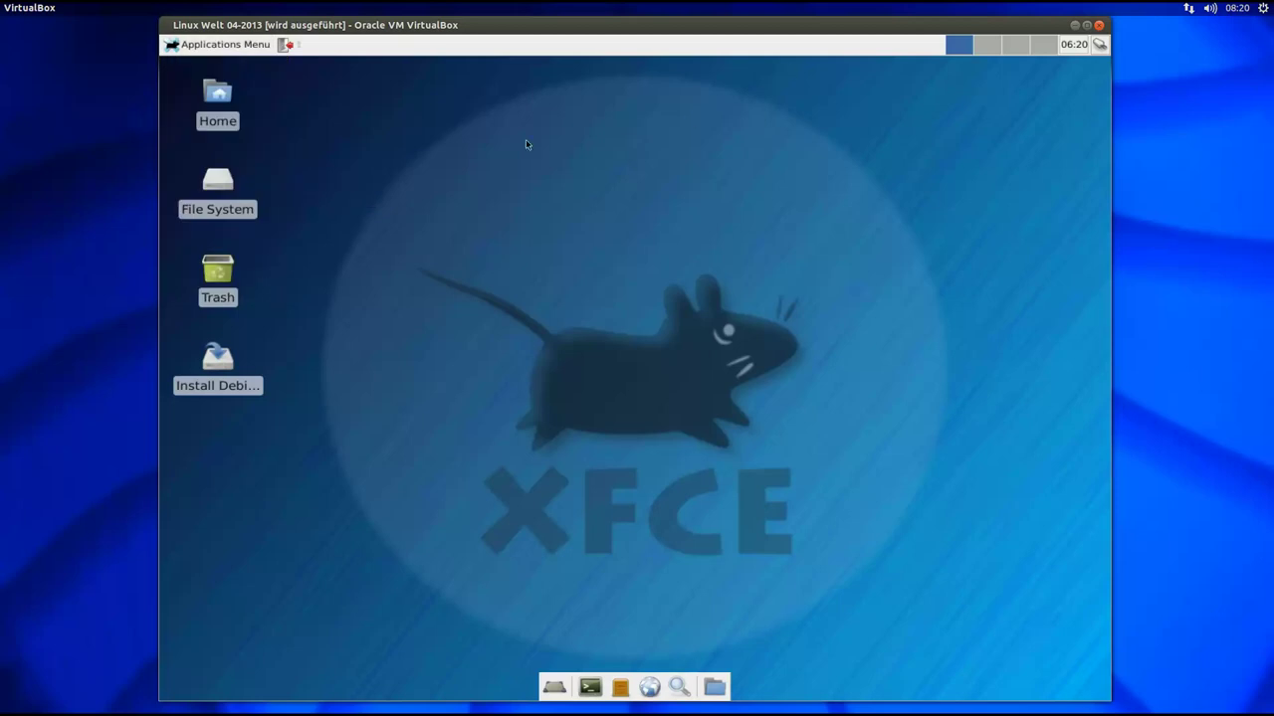
Step: Launch Icedove by running the program command "icedove"
click(217, 44)
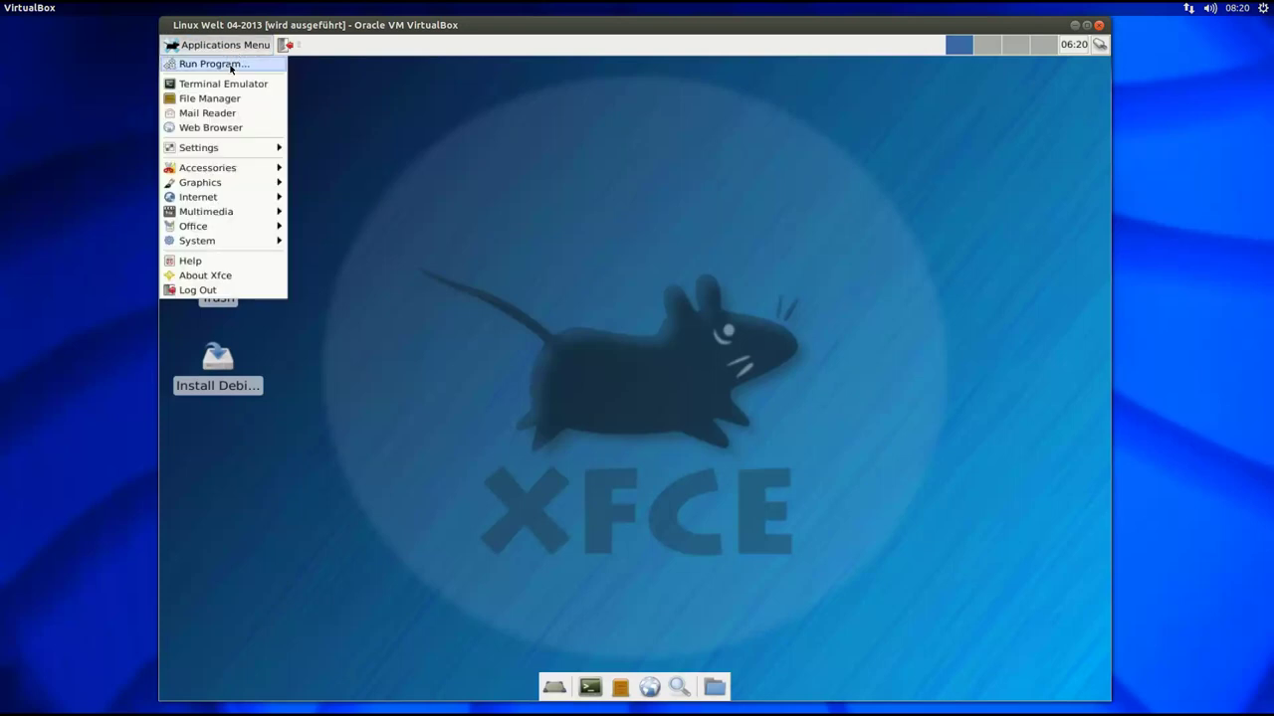
click(231, 63)
text(icedove)
key(Return)
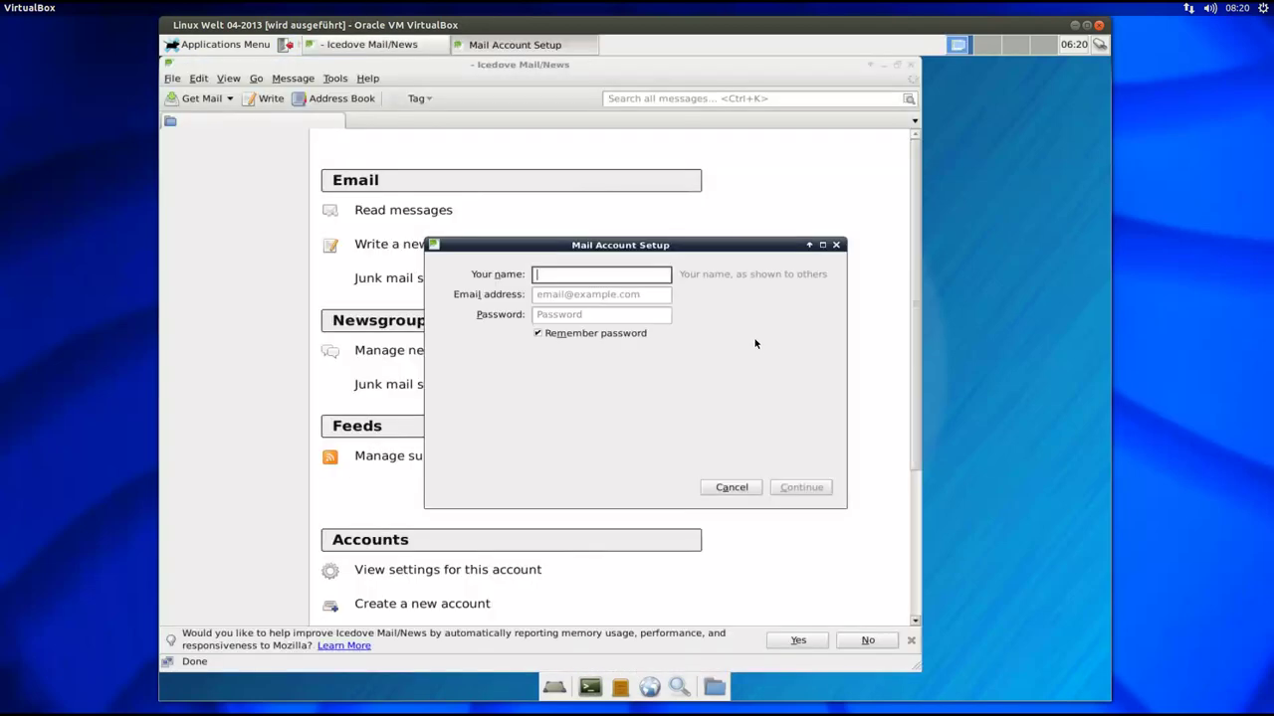
Step: Skip the mail account setup, check the Icedove version information and close the mail client
click(740, 490)
click(365, 79)
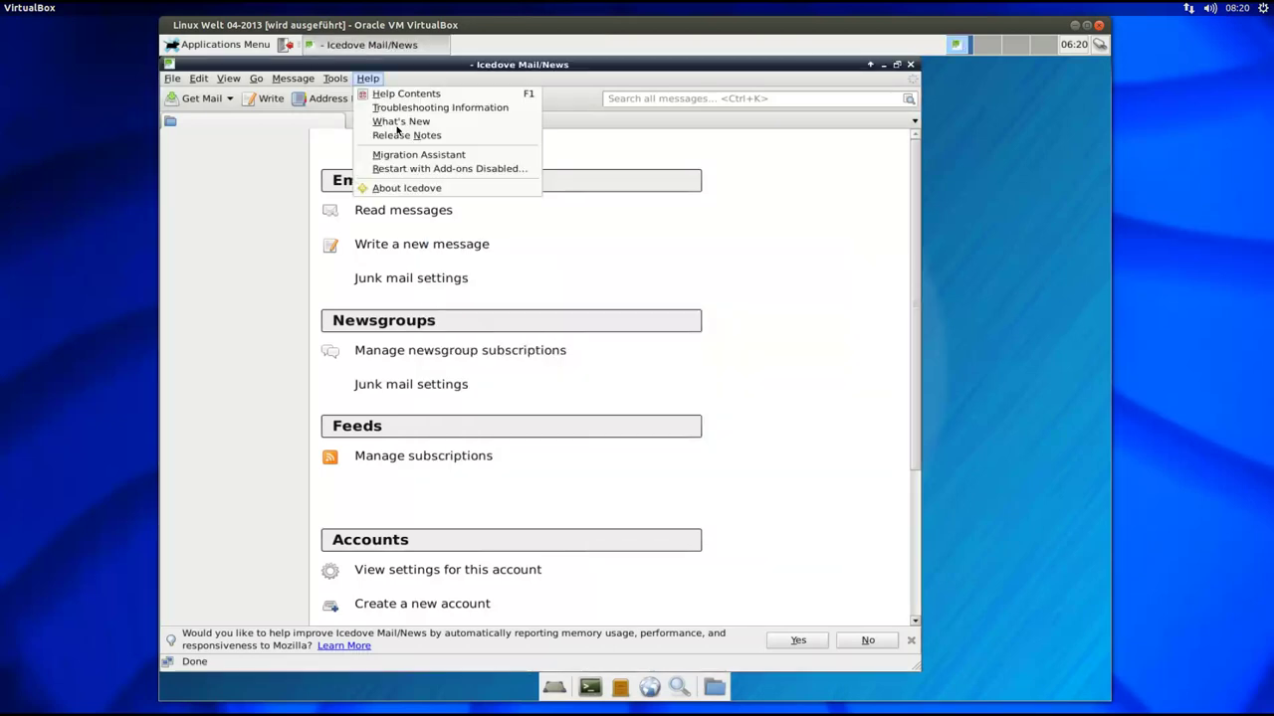
click(451, 191)
drag(628, 254, 655, 222)
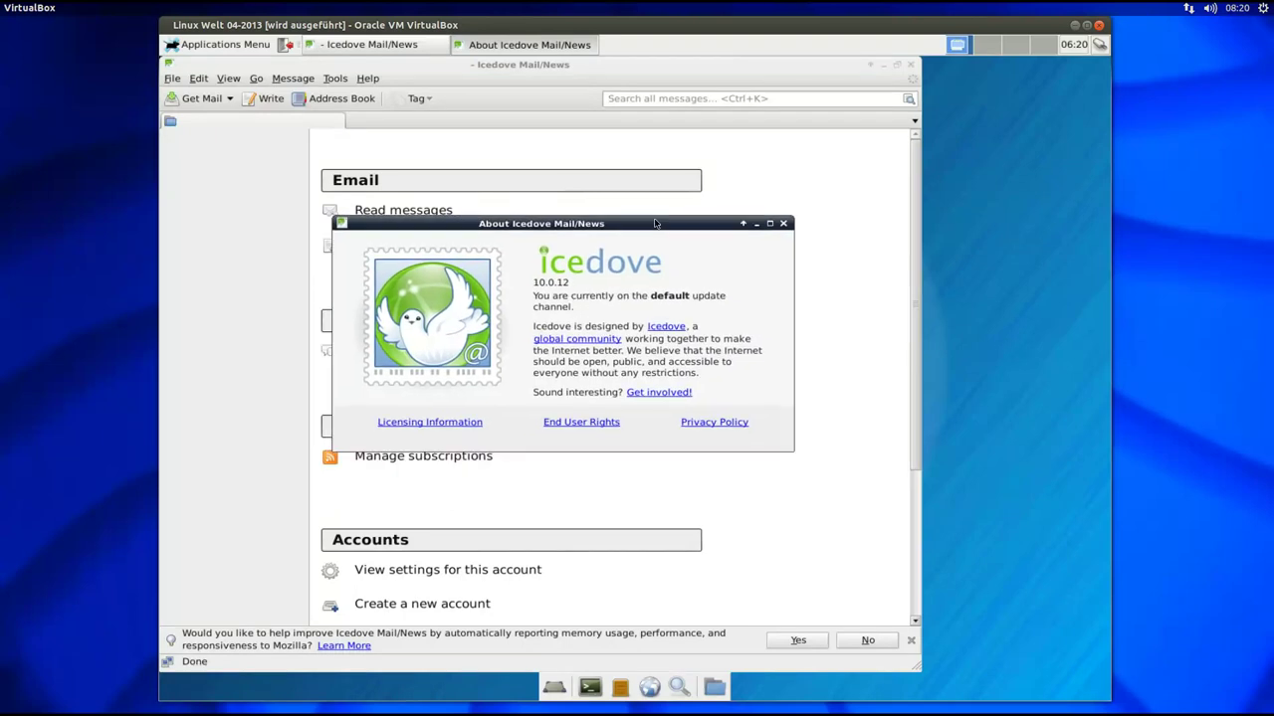
click(783, 224)
drag(788, 68, 820, 75)
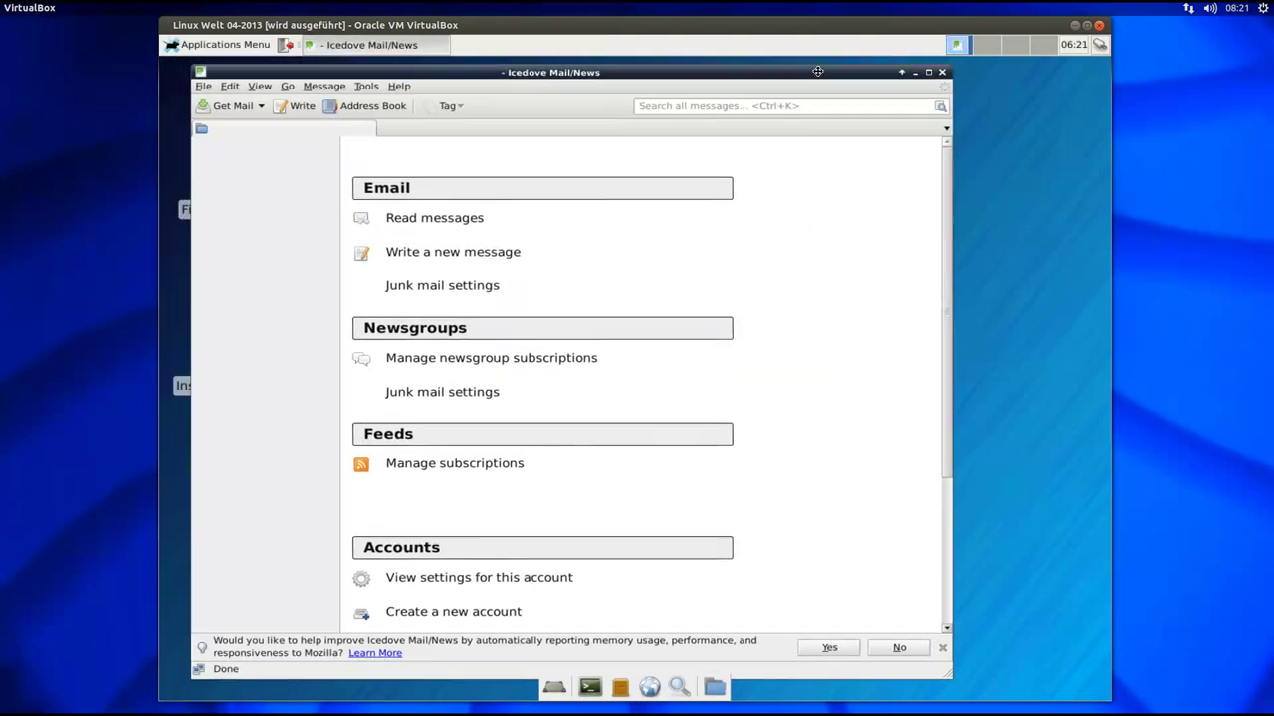
click(943, 72)
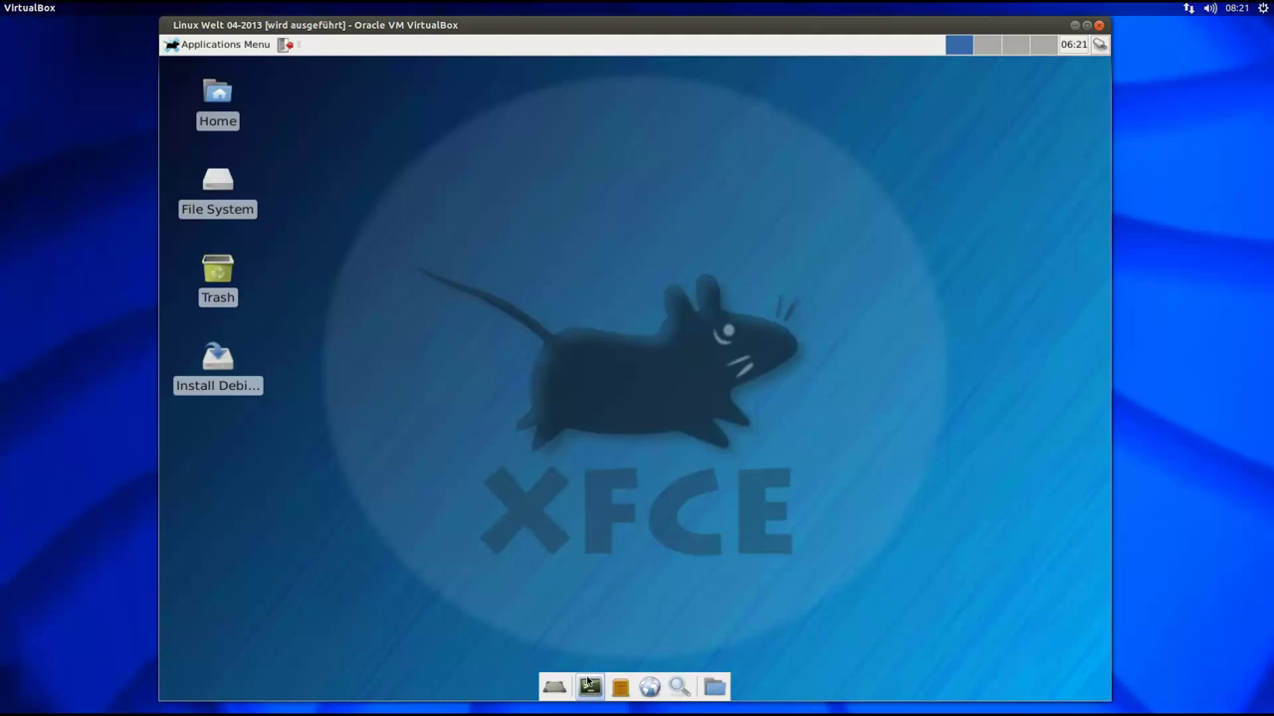
Step: Look through the home folder shortcuts offered by the desktop's launcher bar, including the Desktop folder's options
click(724, 689)
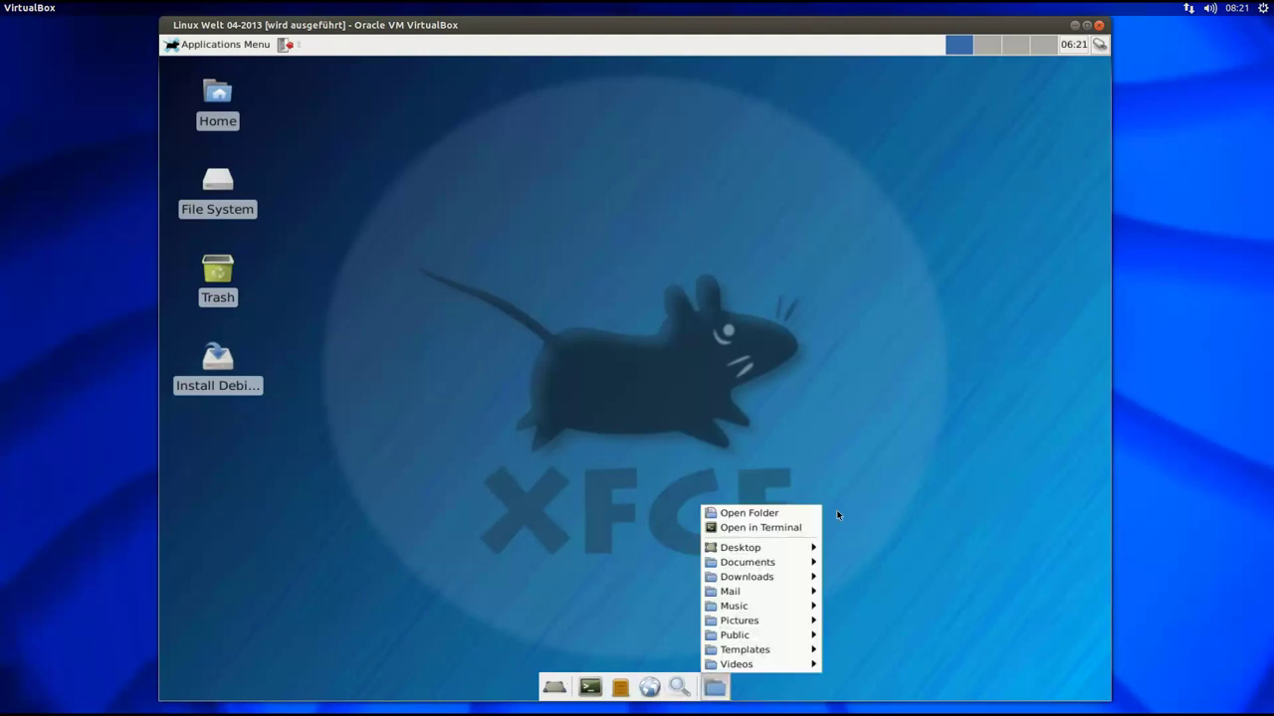
mouse_move(782, 572)
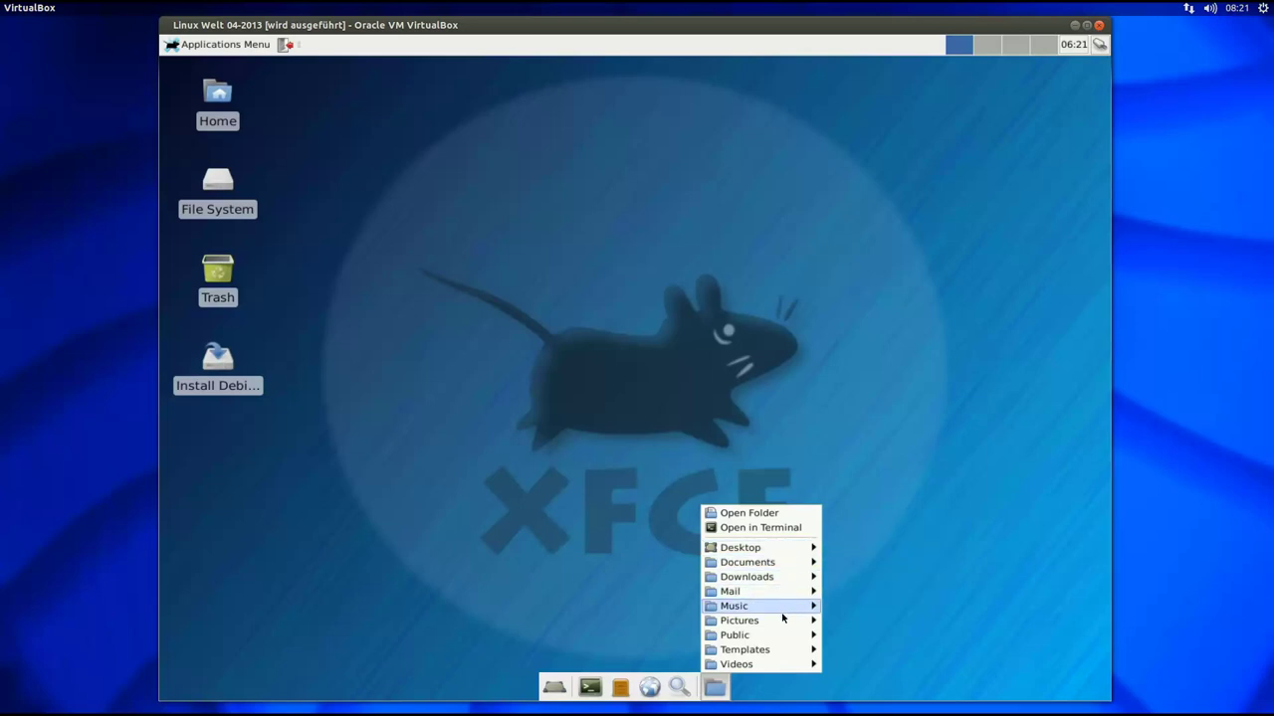
mouse_move(781, 637)
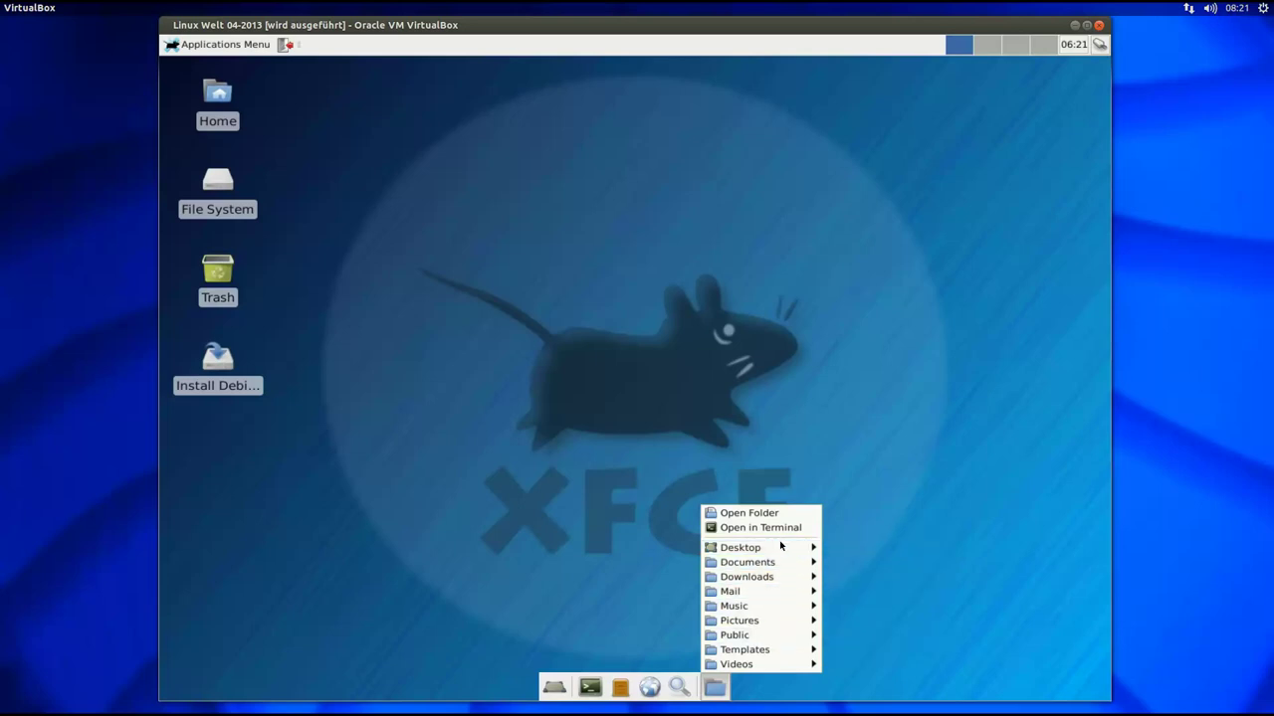
mouse_move(782, 548)
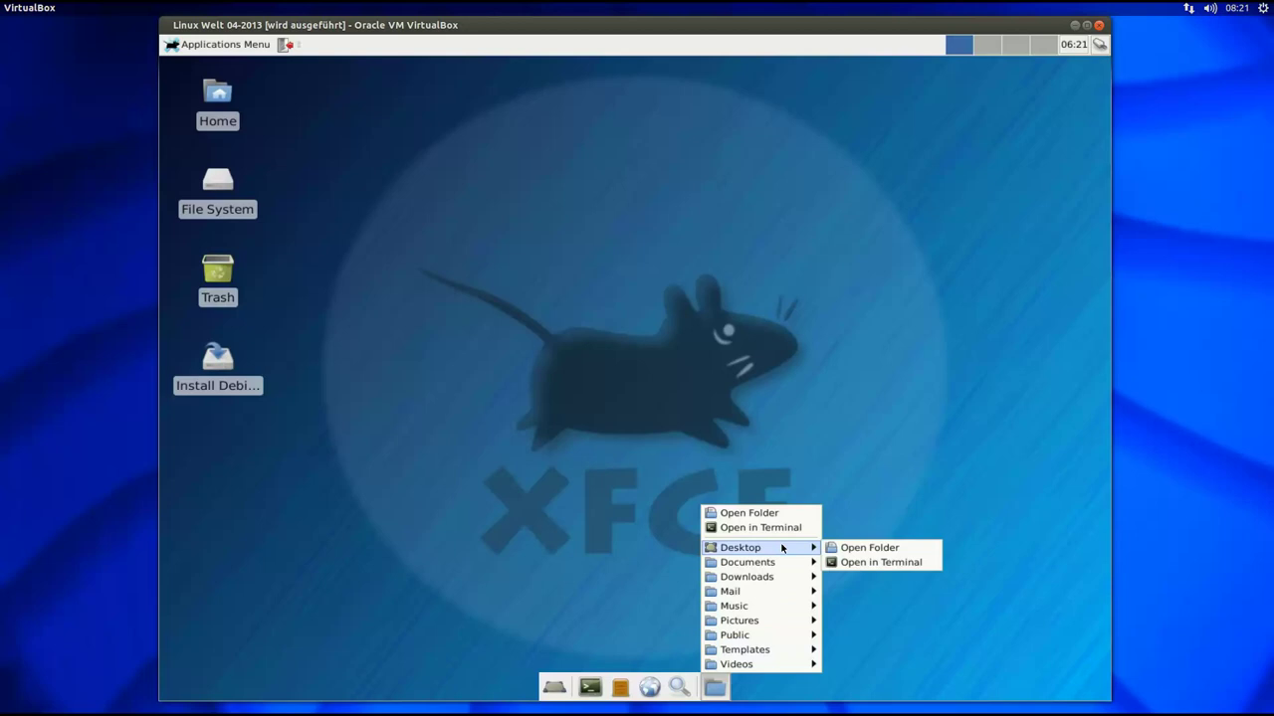
click(572, 516)
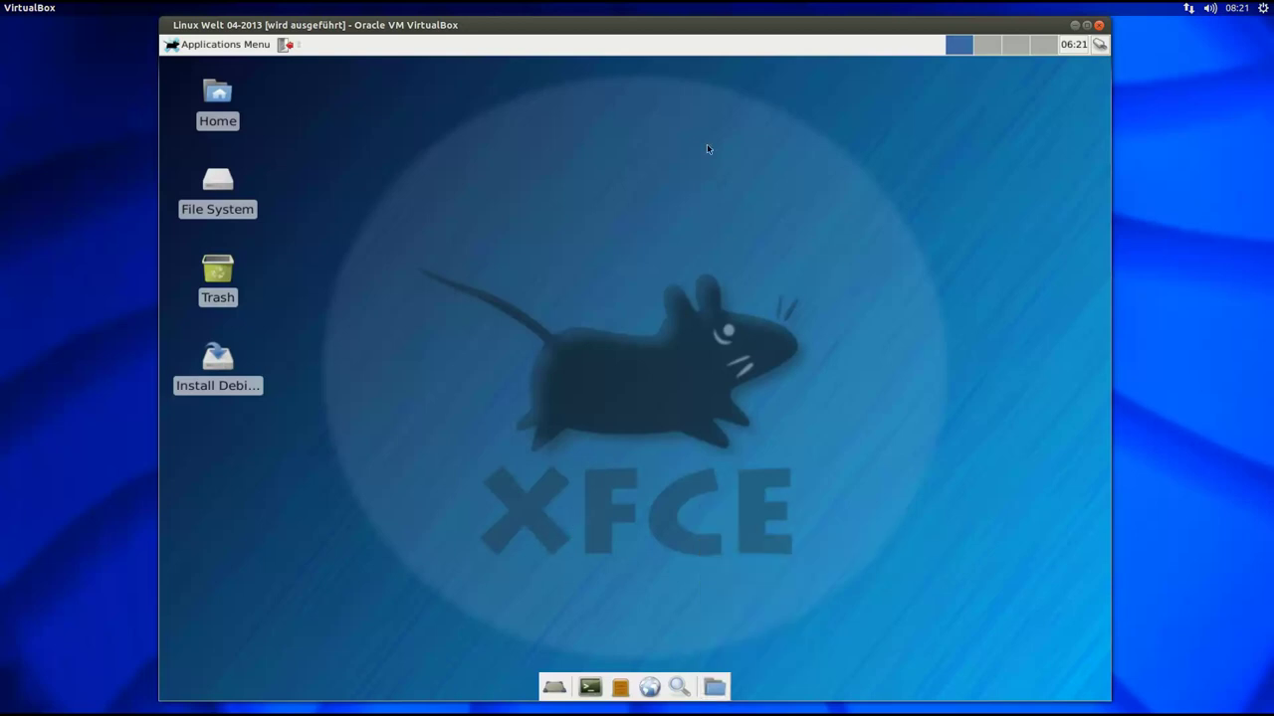
drag(518, 28, 515, 26)
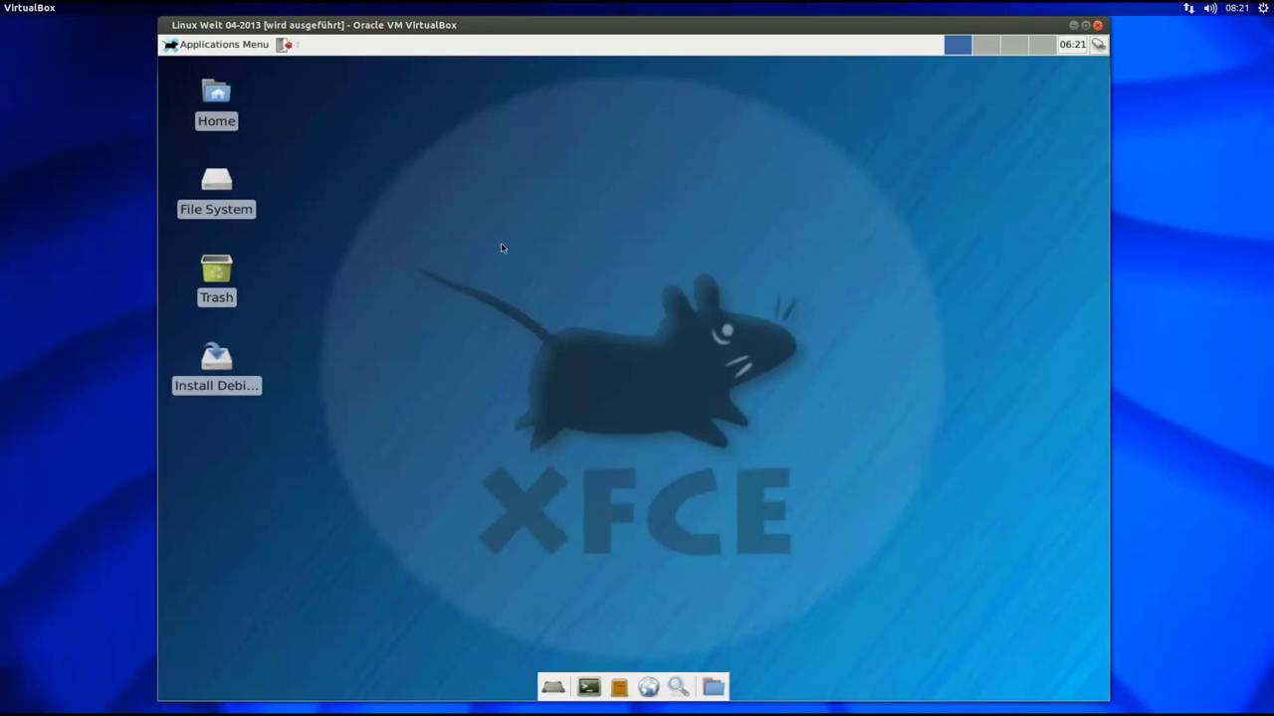
Step: Set the preferred Mail Reader to the custom command "icedove" in the Preferred Applications settings
click(244, 46)
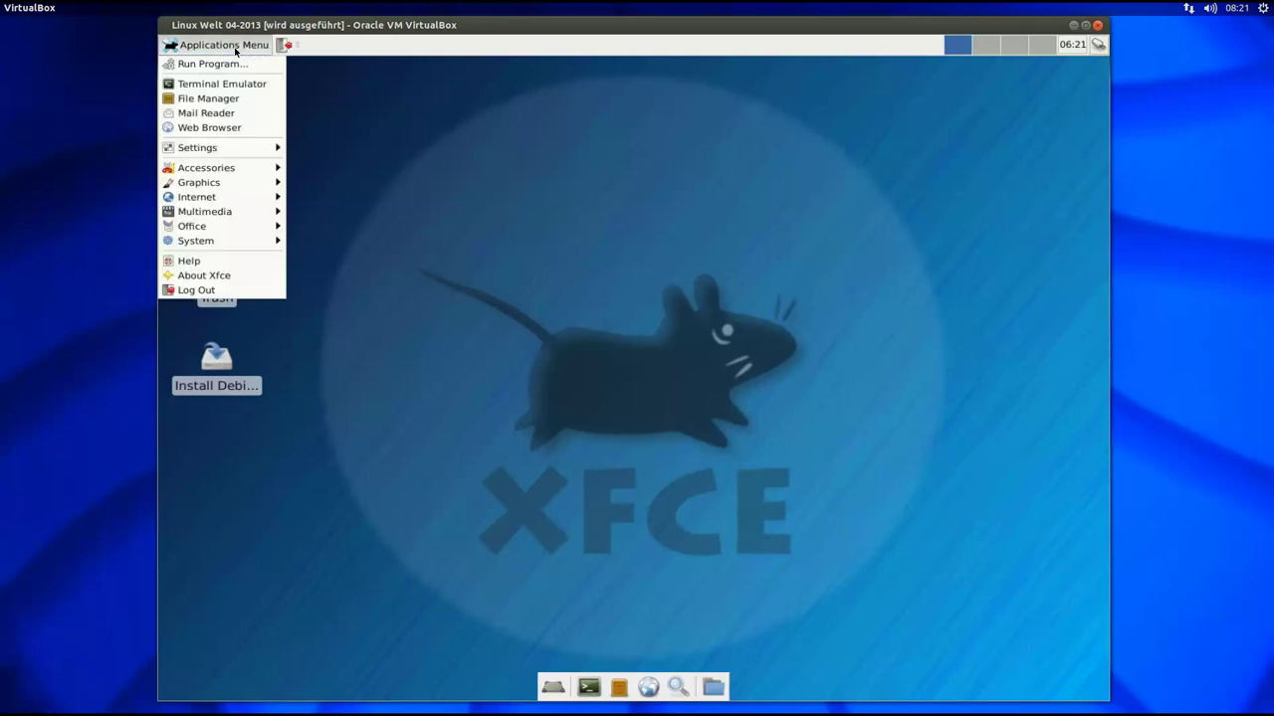
mouse_move(221, 147)
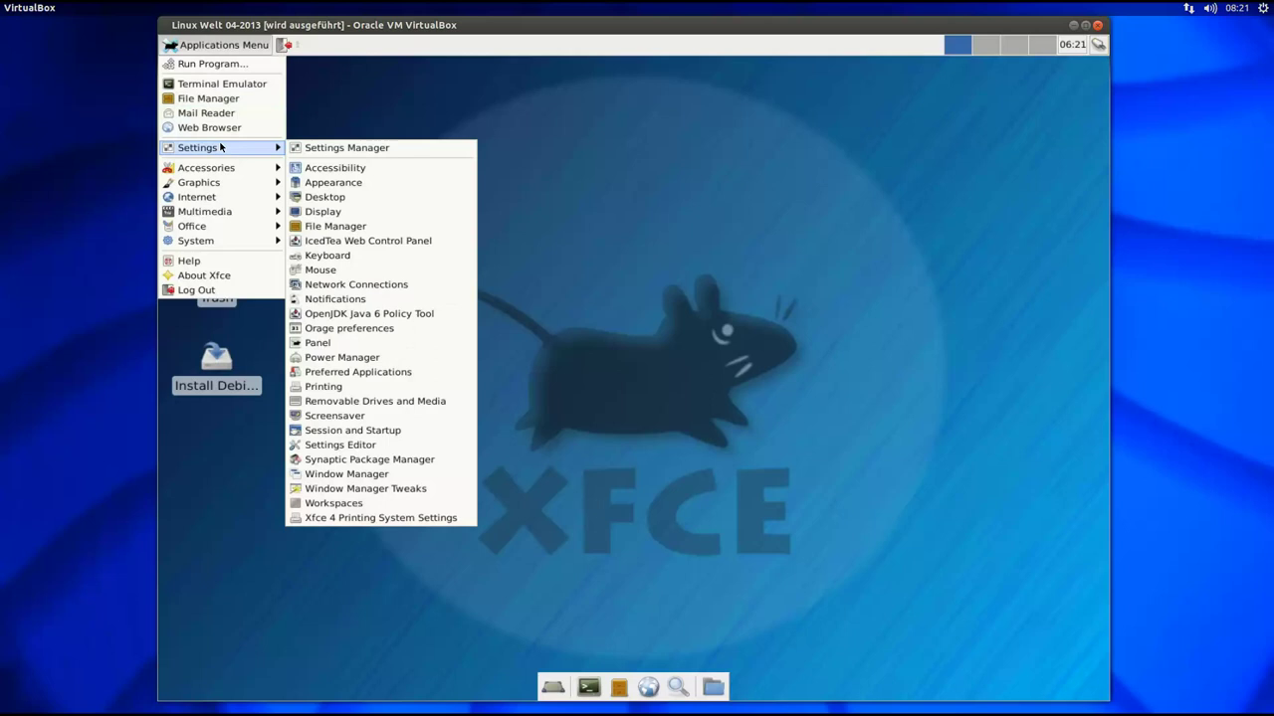
click(399, 149)
drag(510, 73, 719, 132)
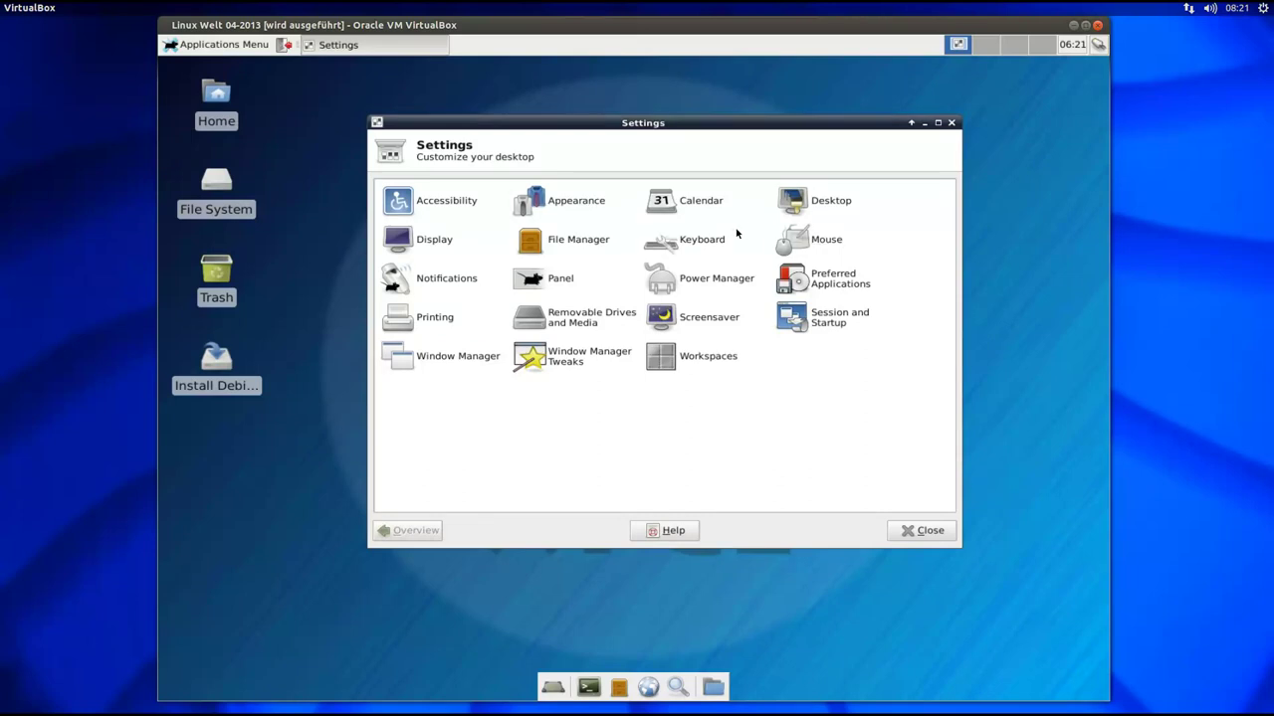
click(834, 284)
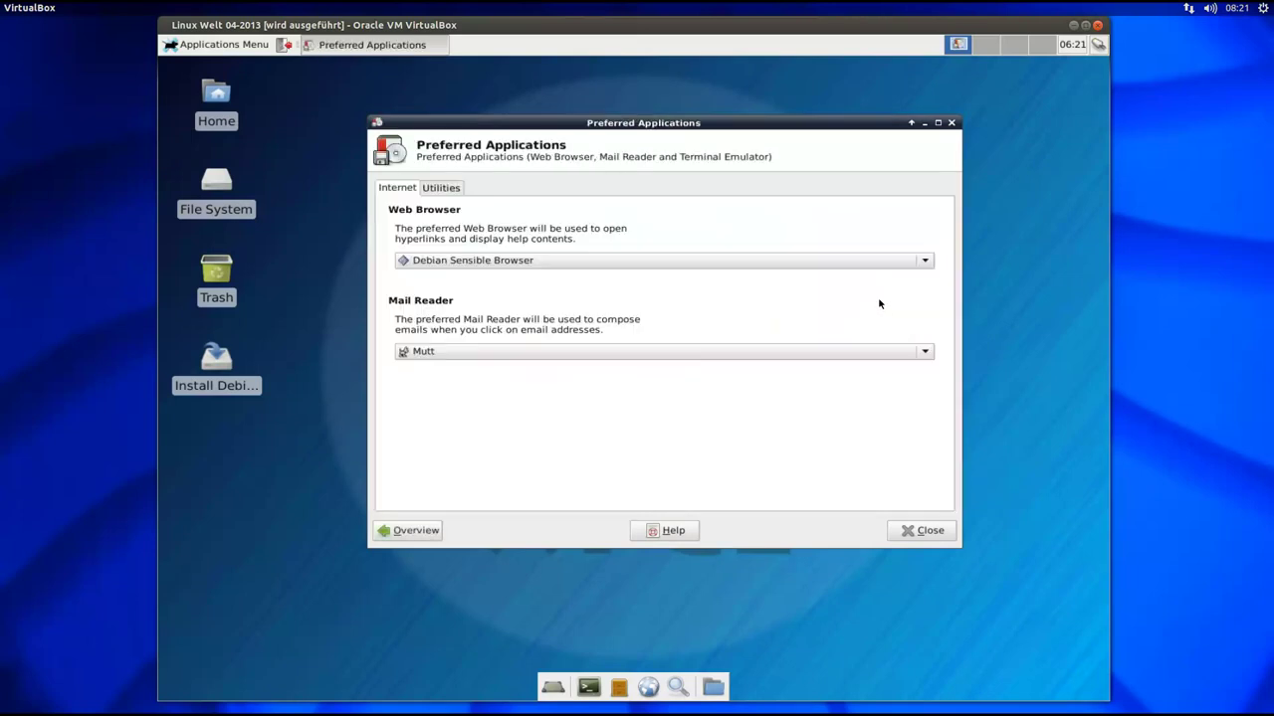
click(554, 353)
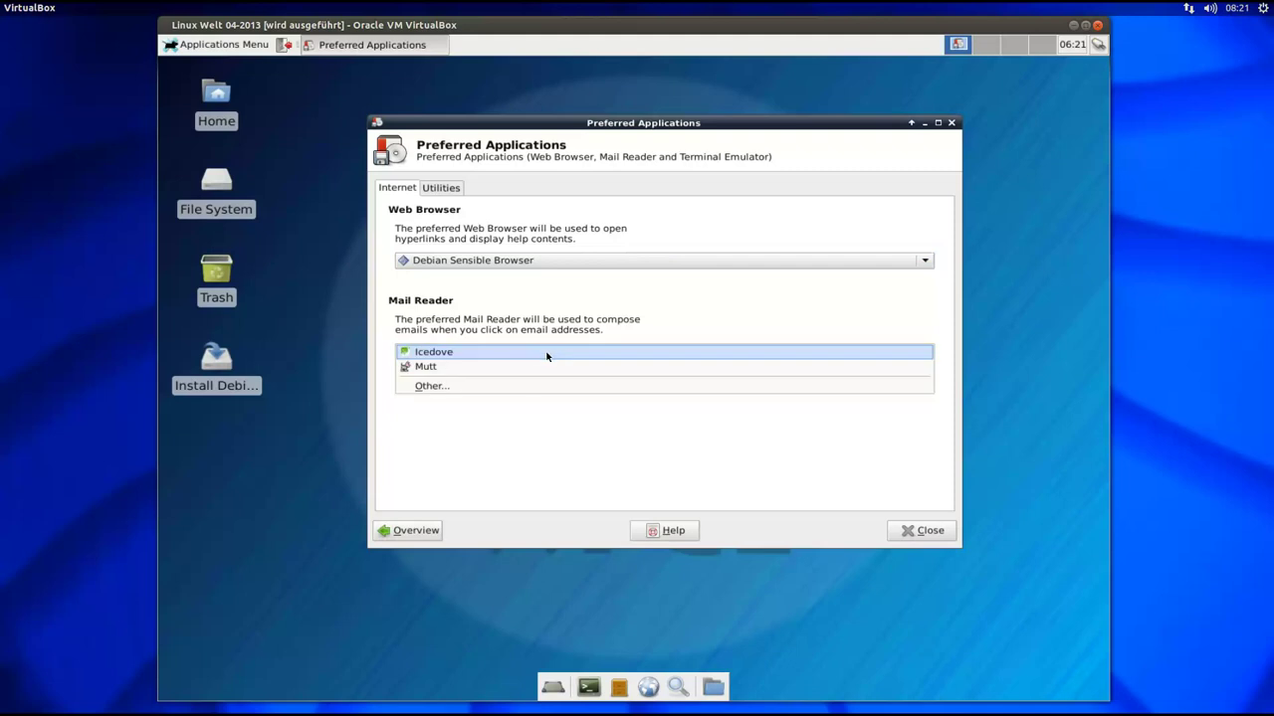
click(523, 390)
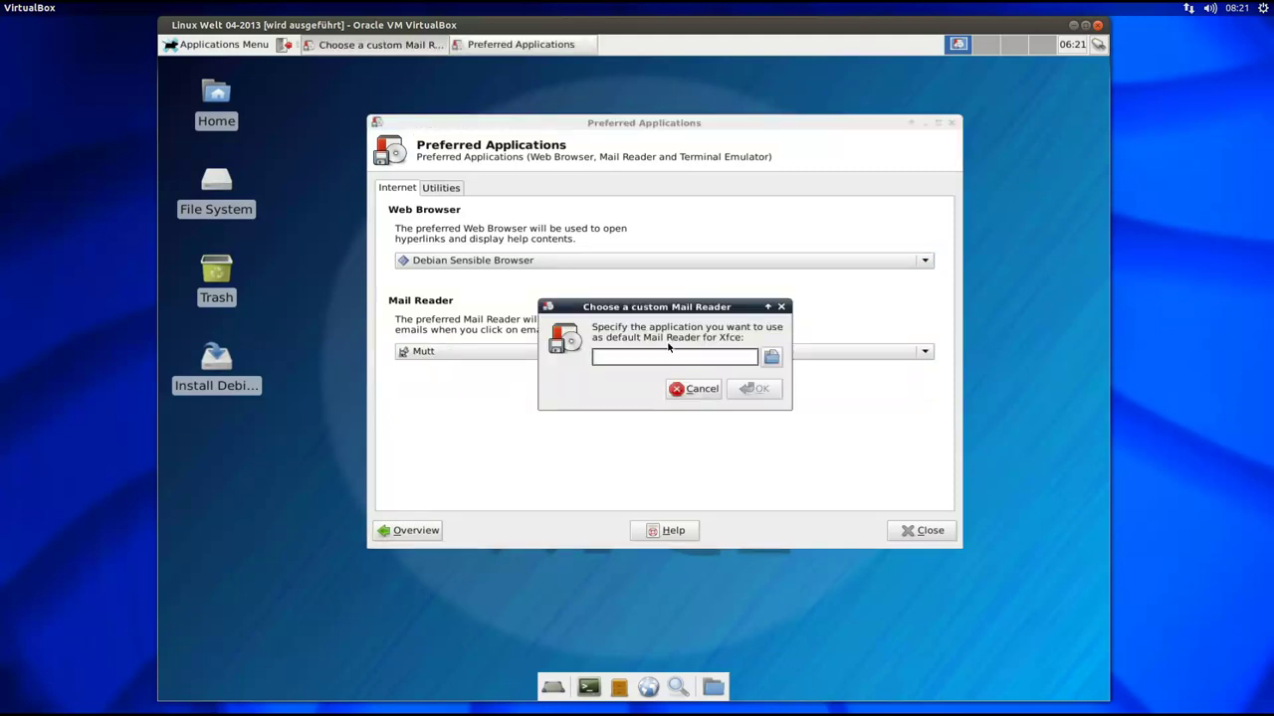
text(icedove)
click(759, 389)
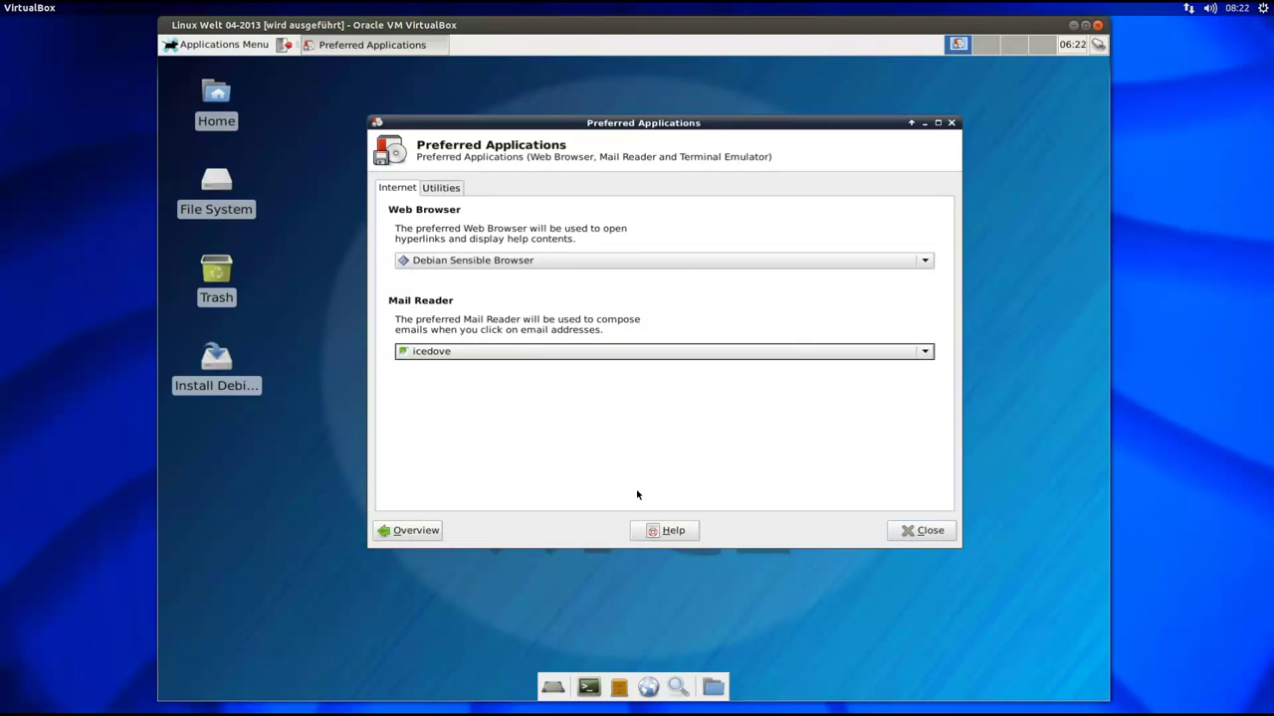
Step: Change the desktop's appearance style to Xfce-dusk
click(390, 526)
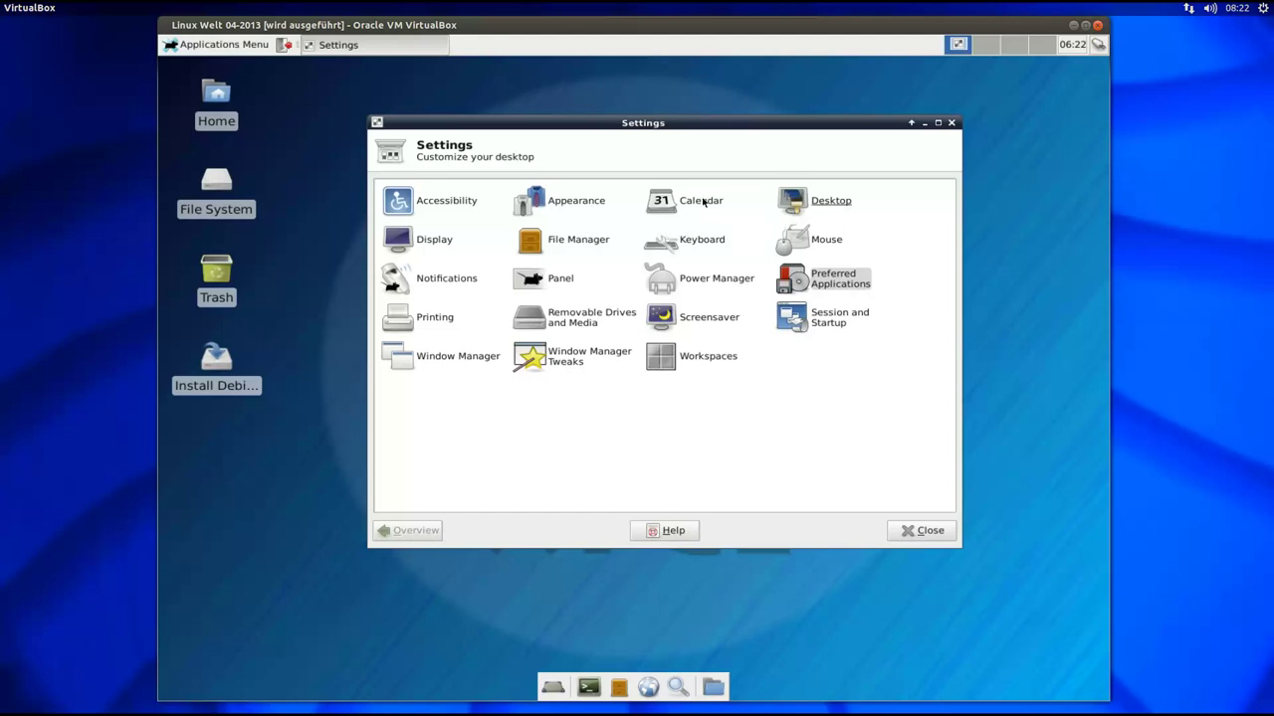
click(572, 202)
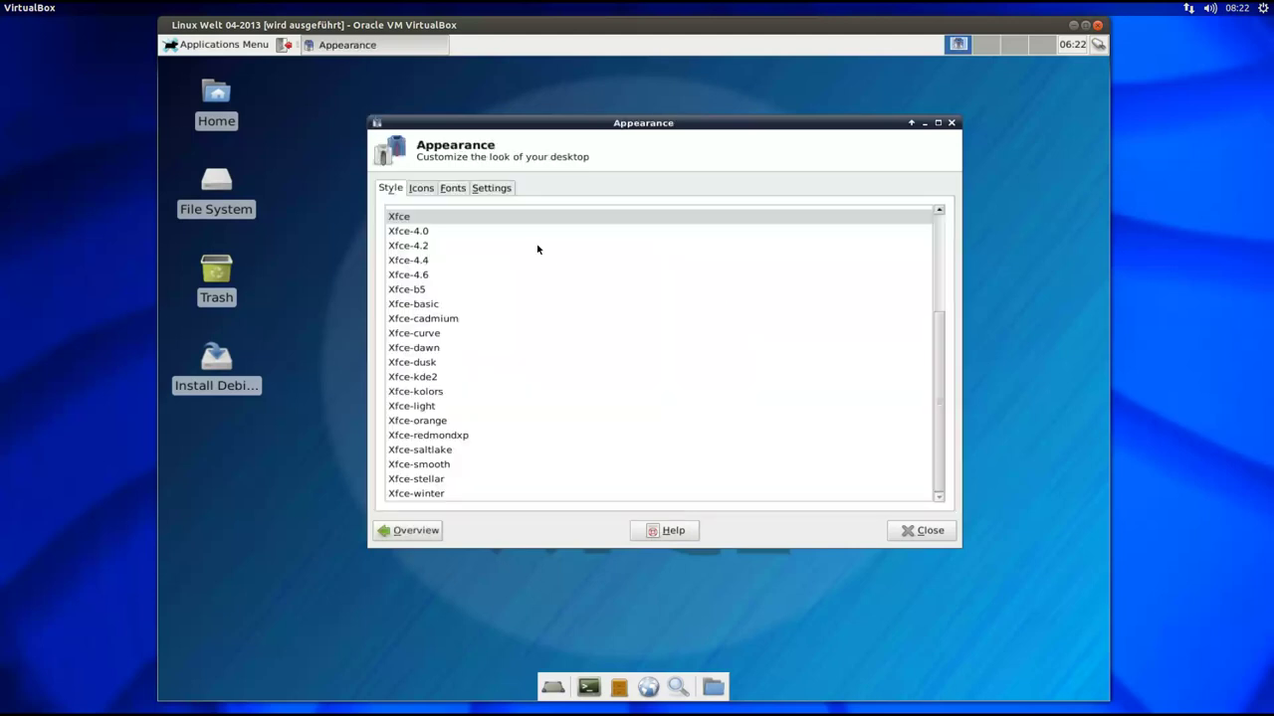
click(414, 336)
click(416, 384)
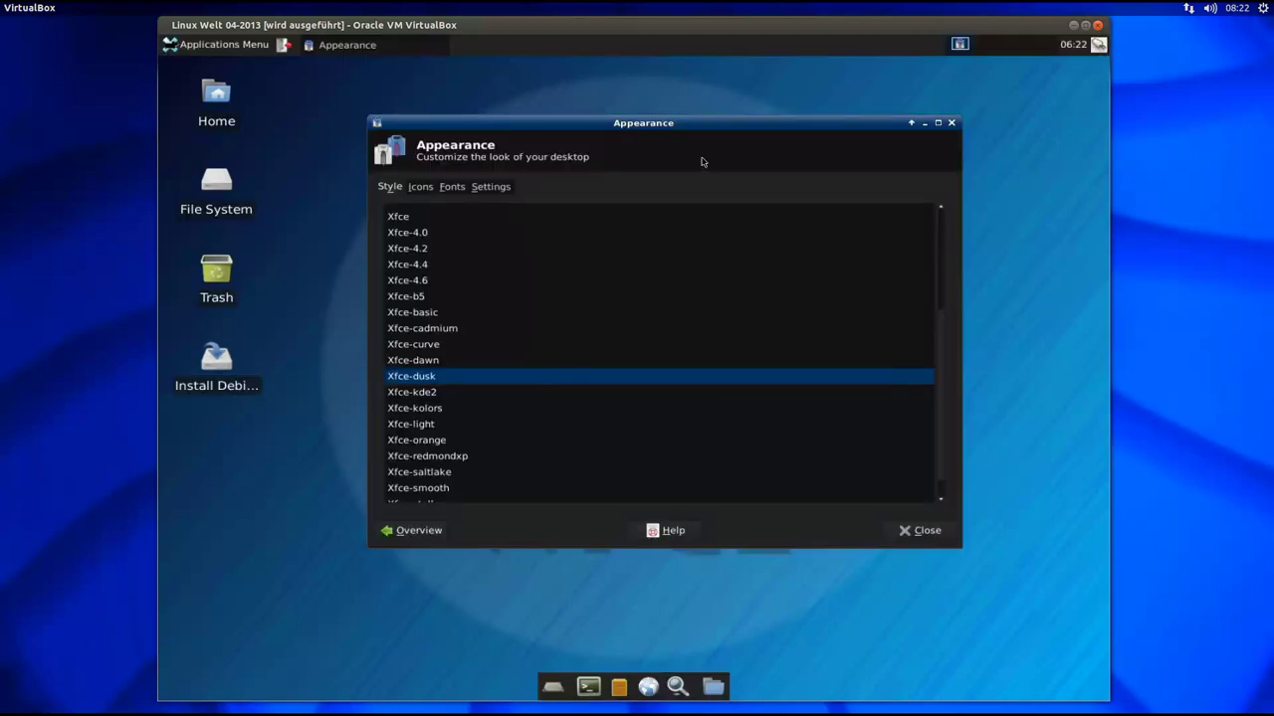
drag(675, 125, 681, 130)
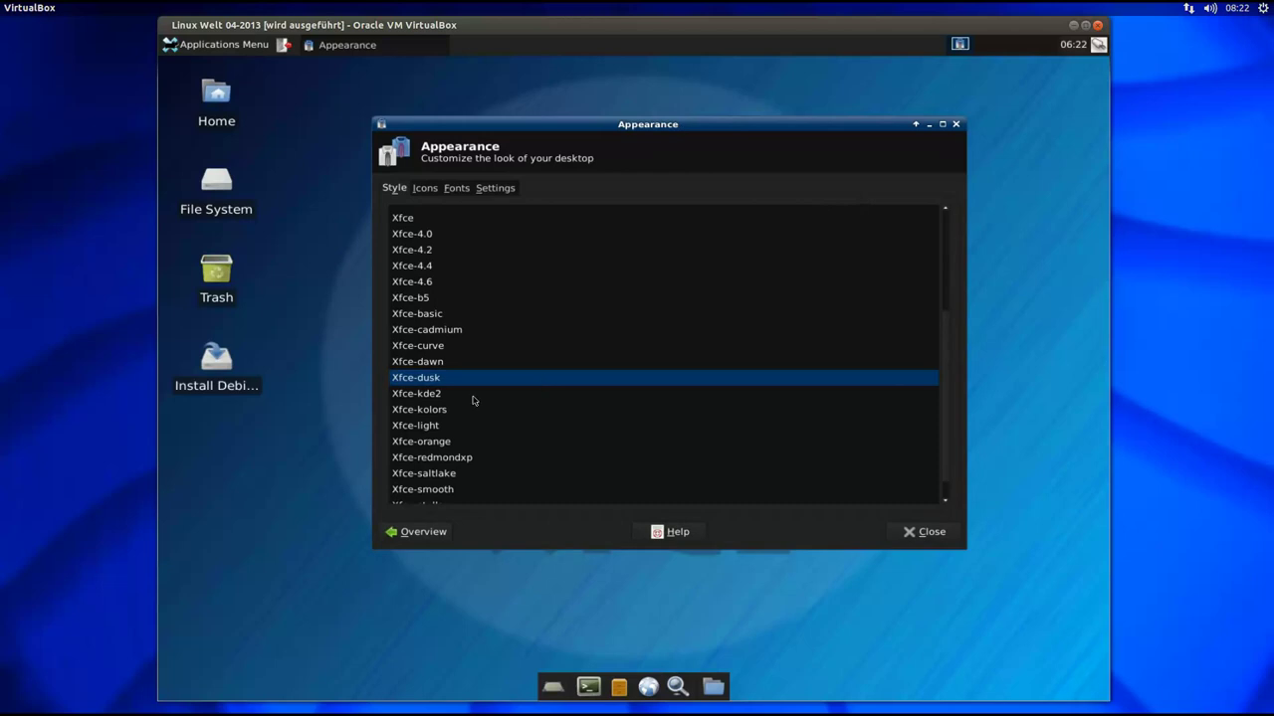
Step: Try the LowContrast and HighContrastInverse icon themes and settle on HighContrast
click(427, 192)
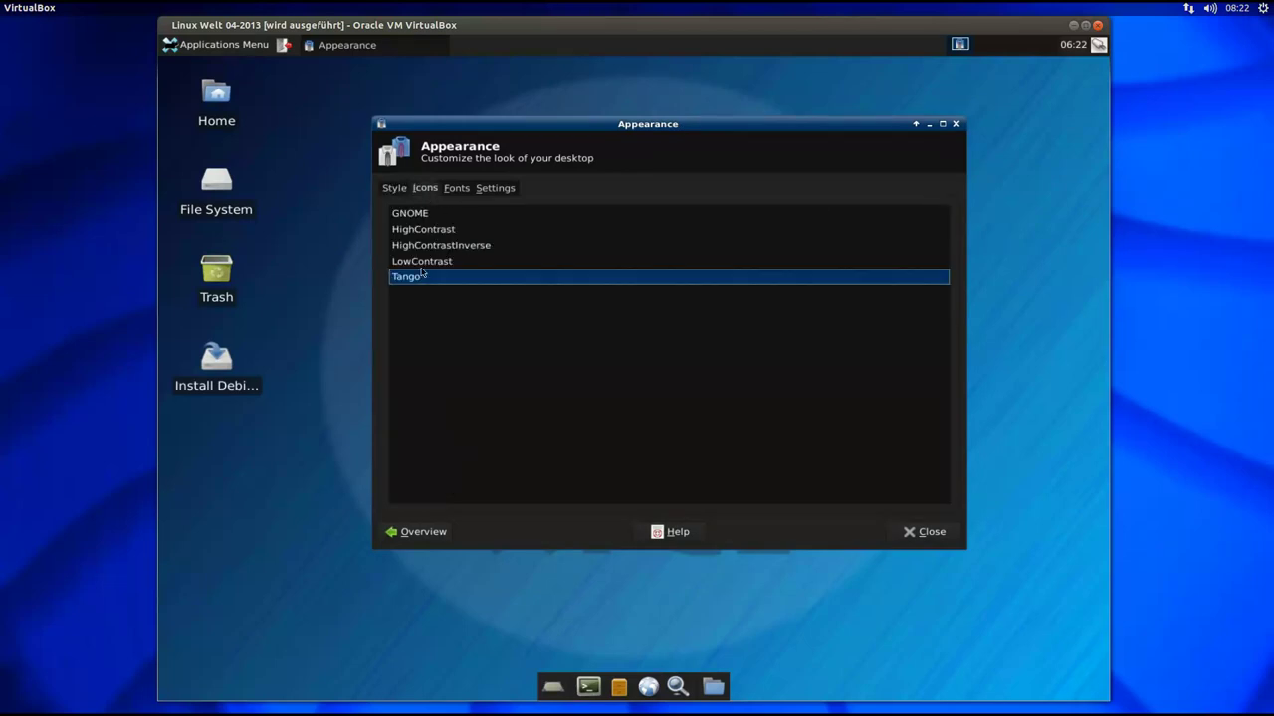
click(430, 263)
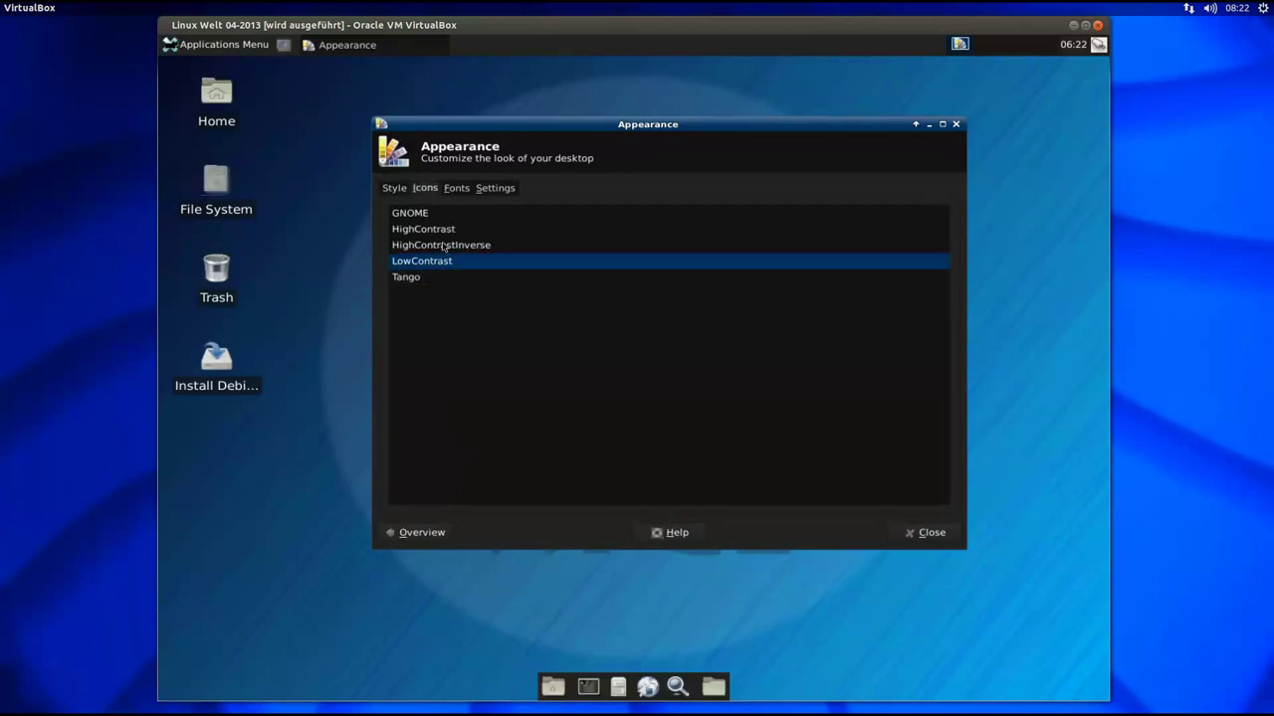
click(444, 246)
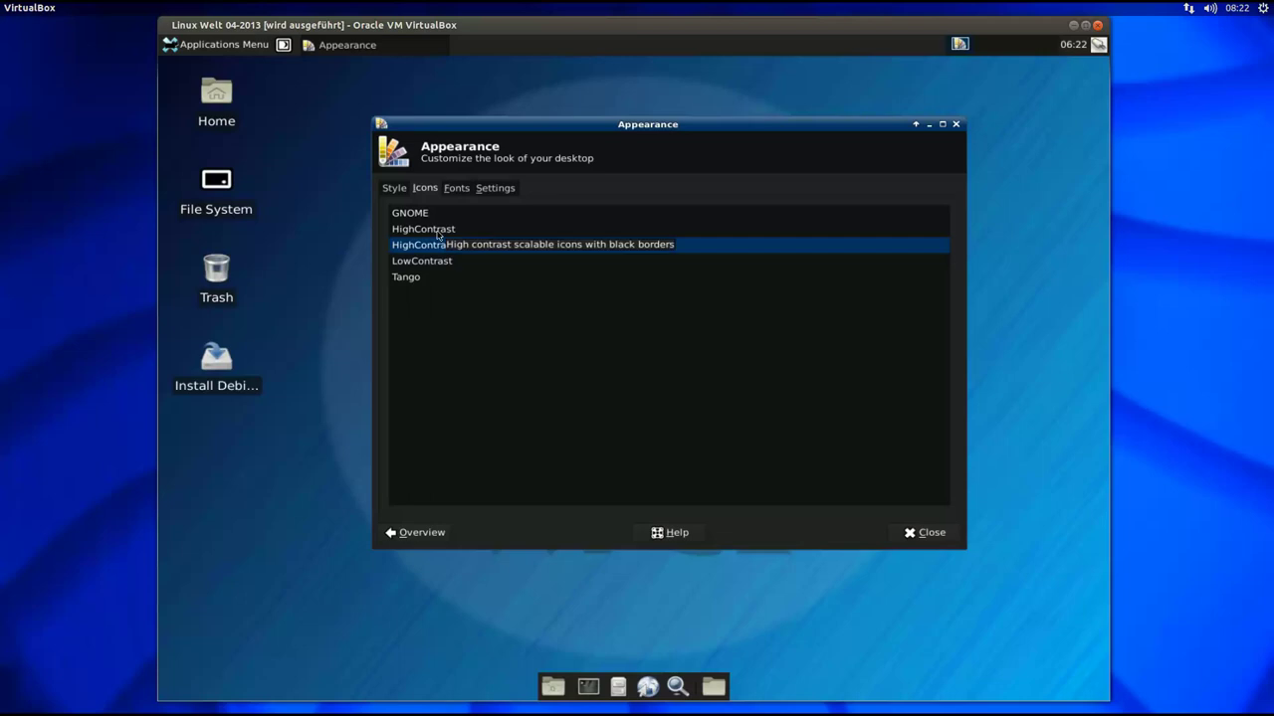
click(438, 233)
Step: Inspect the new icons in the Home folder, and close the file manager and the Appearance settings
double_click(217, 95)
drag(450, 226, 619, 190)
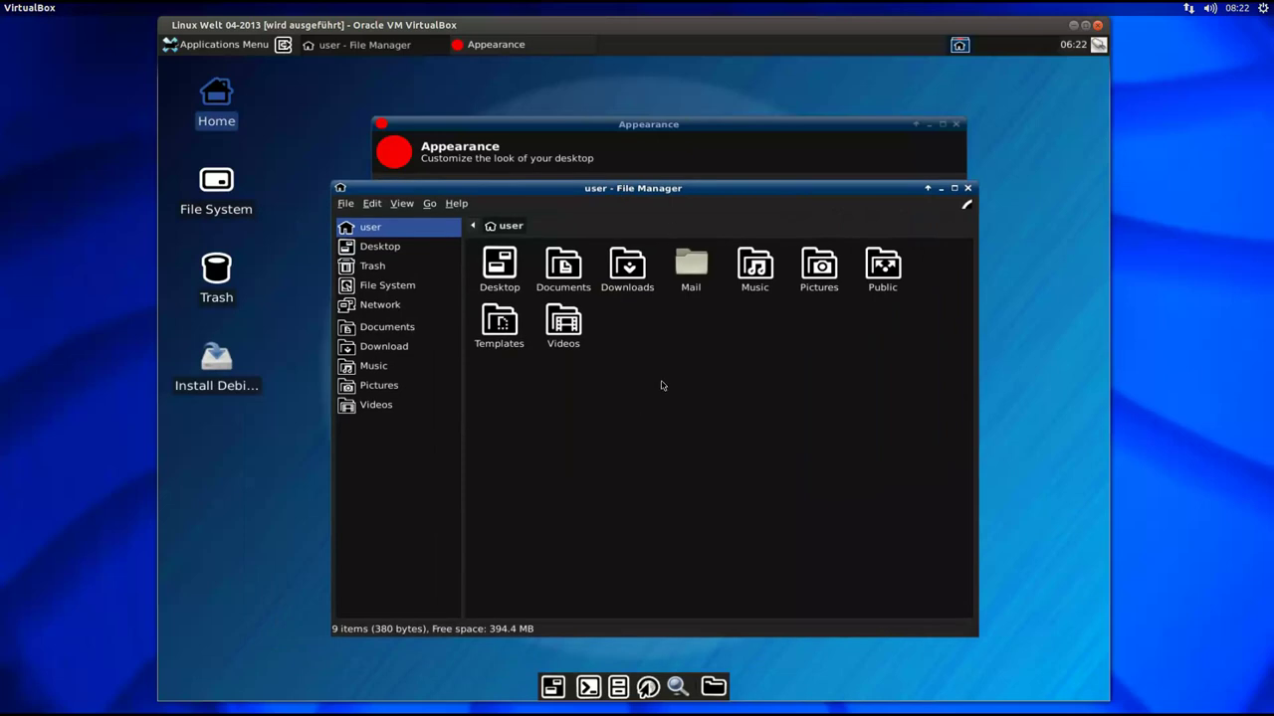
mouse_move(464, 420)
mouse_down()
mouse_move(491, 417)
mouse_move(463, 418)
mouse_up()
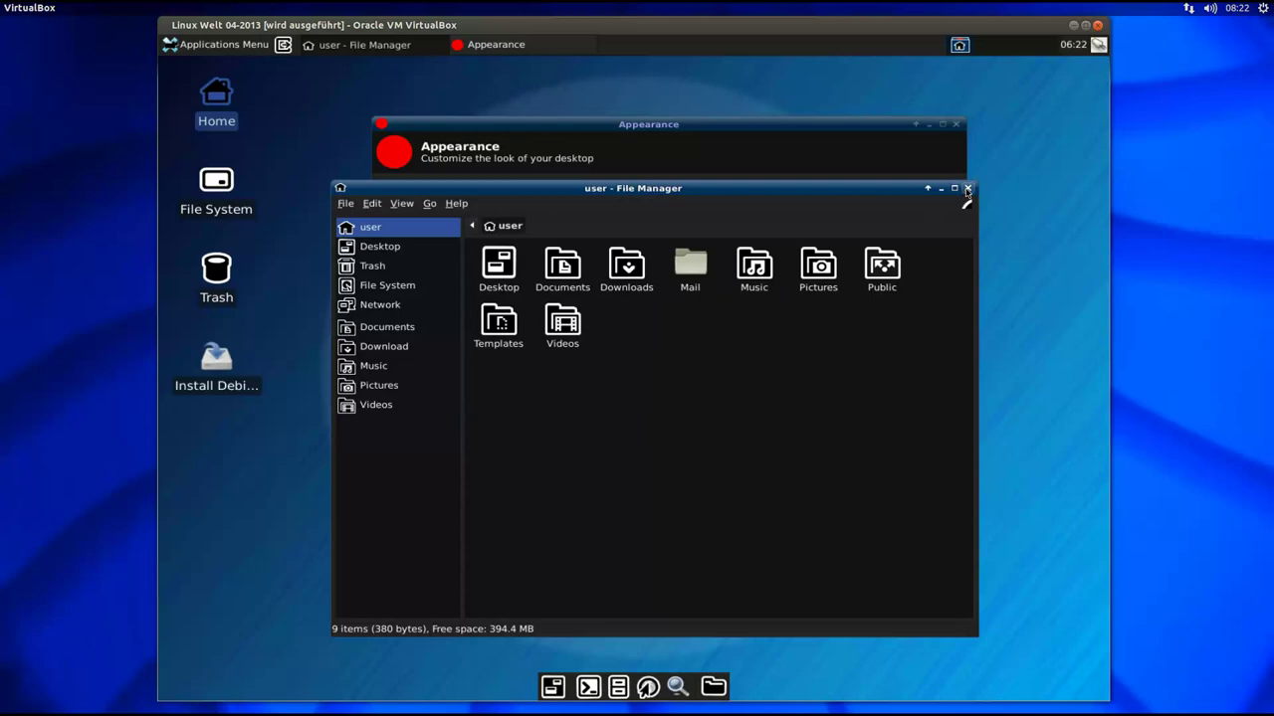
click(967, 189)
drag(796, 125, 787, 143)
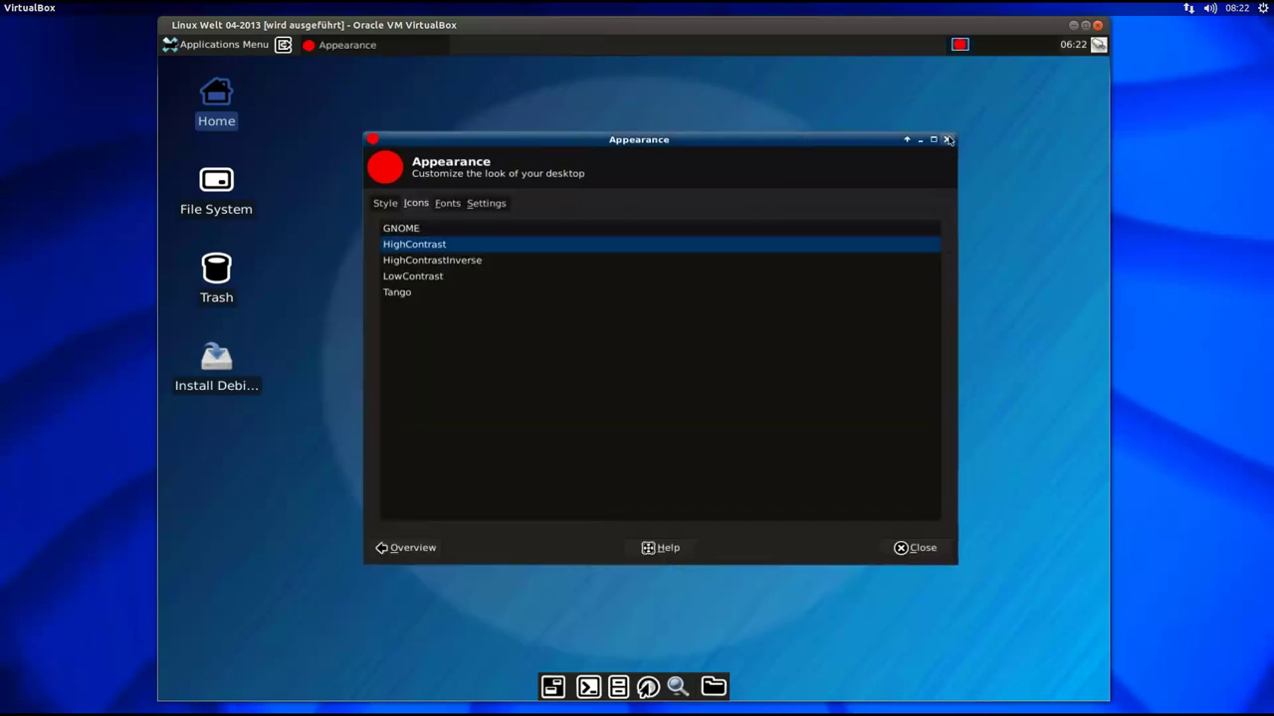
click(947, 139)
Step: Look over the available Settings entries with the new style and icon theme applied
click(214, 44)
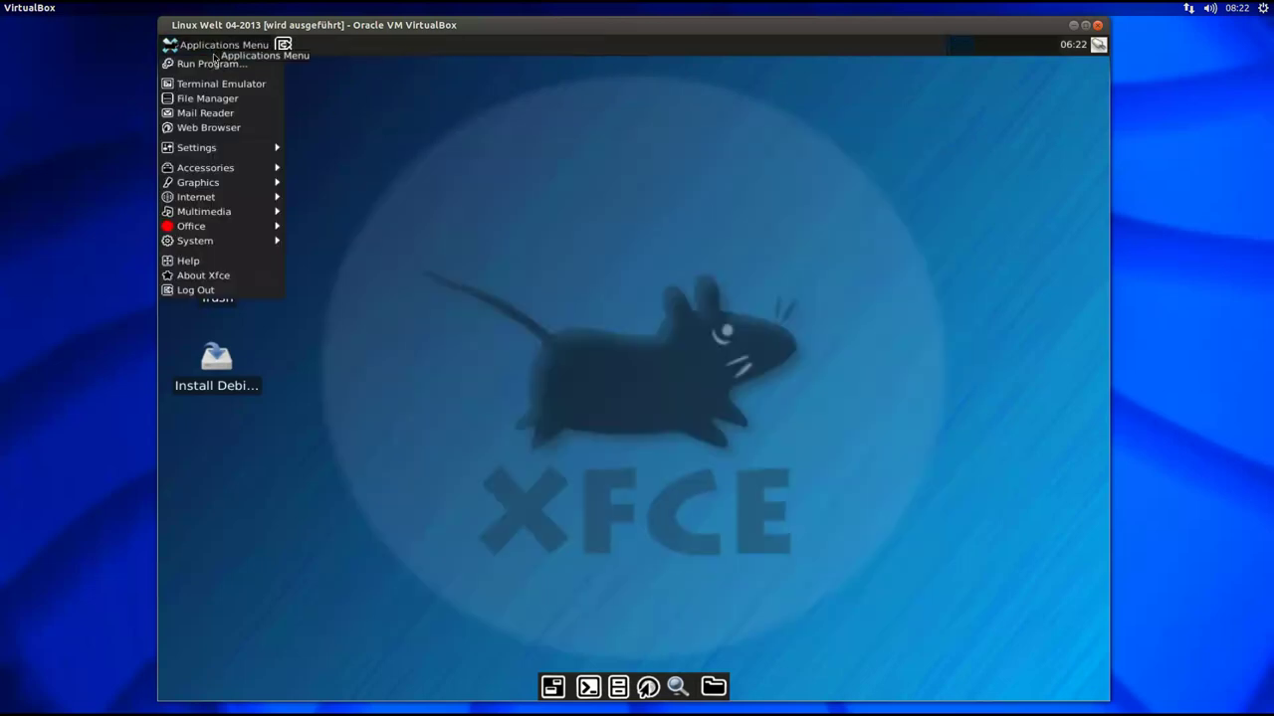
mouse_move(214, 151)
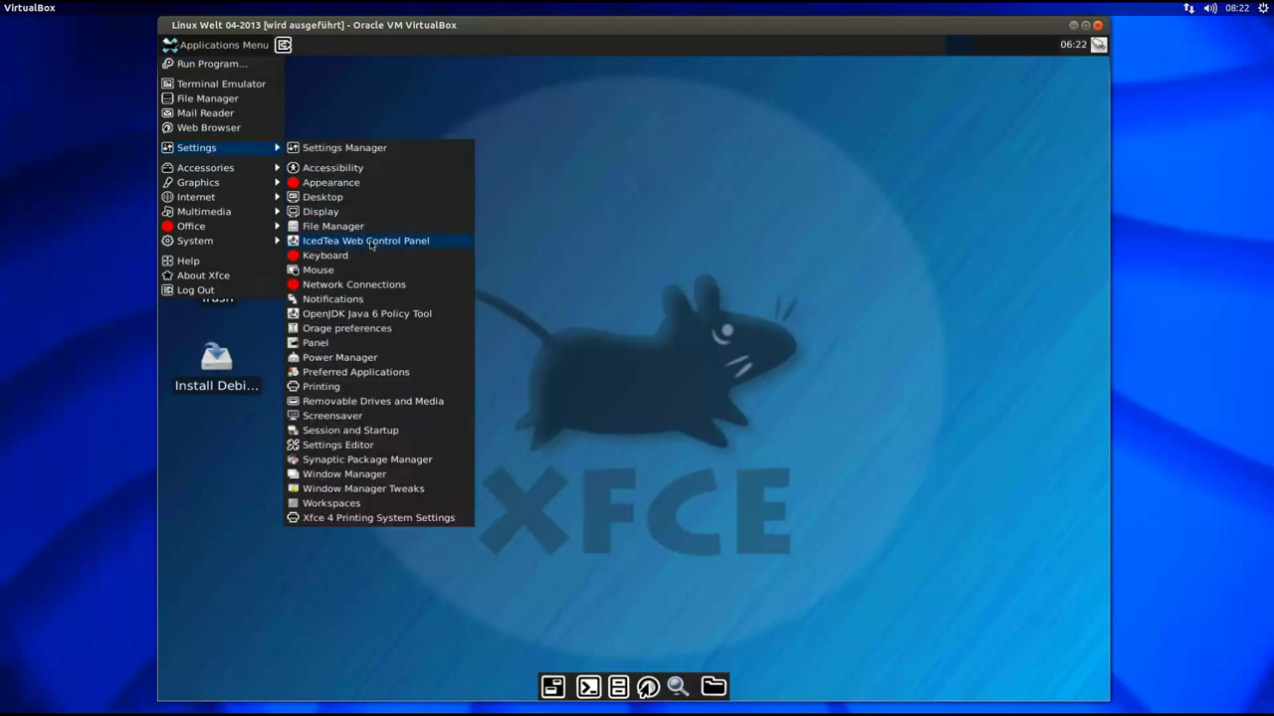
click(371, 246)
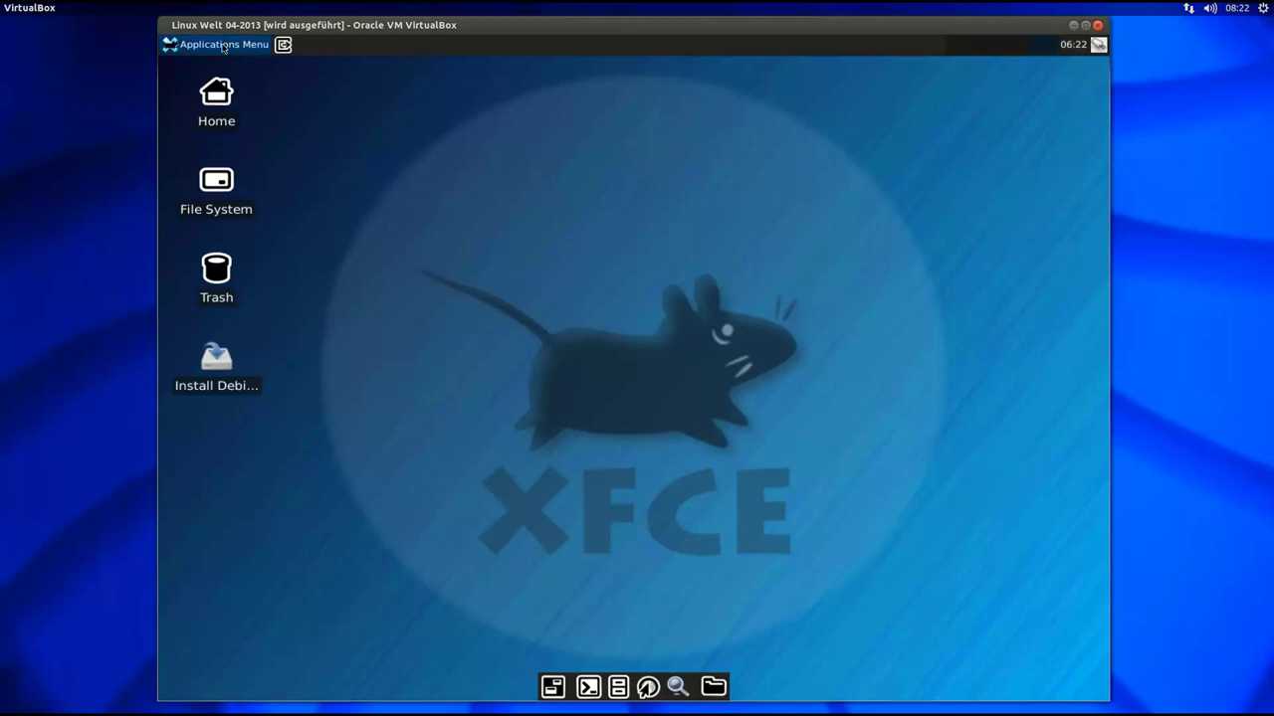
Step: Test the default mail reader by launching it, cancel its account setup and close it
click(225, 47)
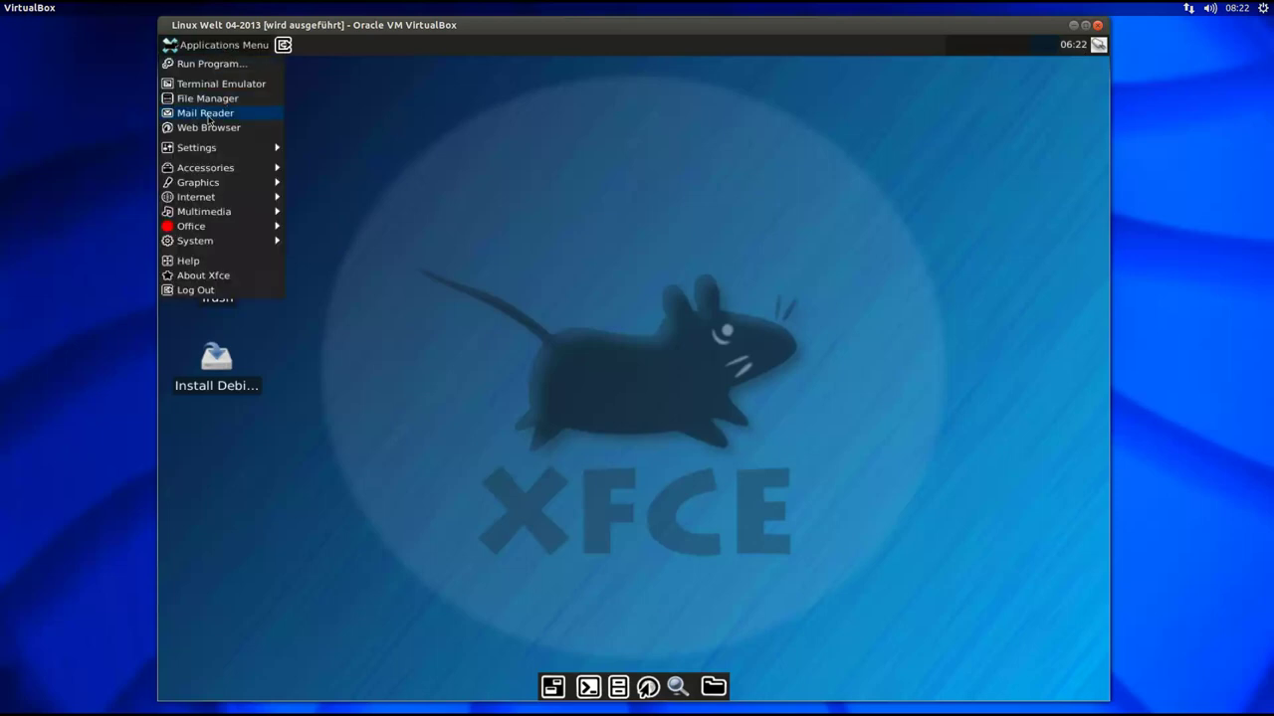
click(219, 113)
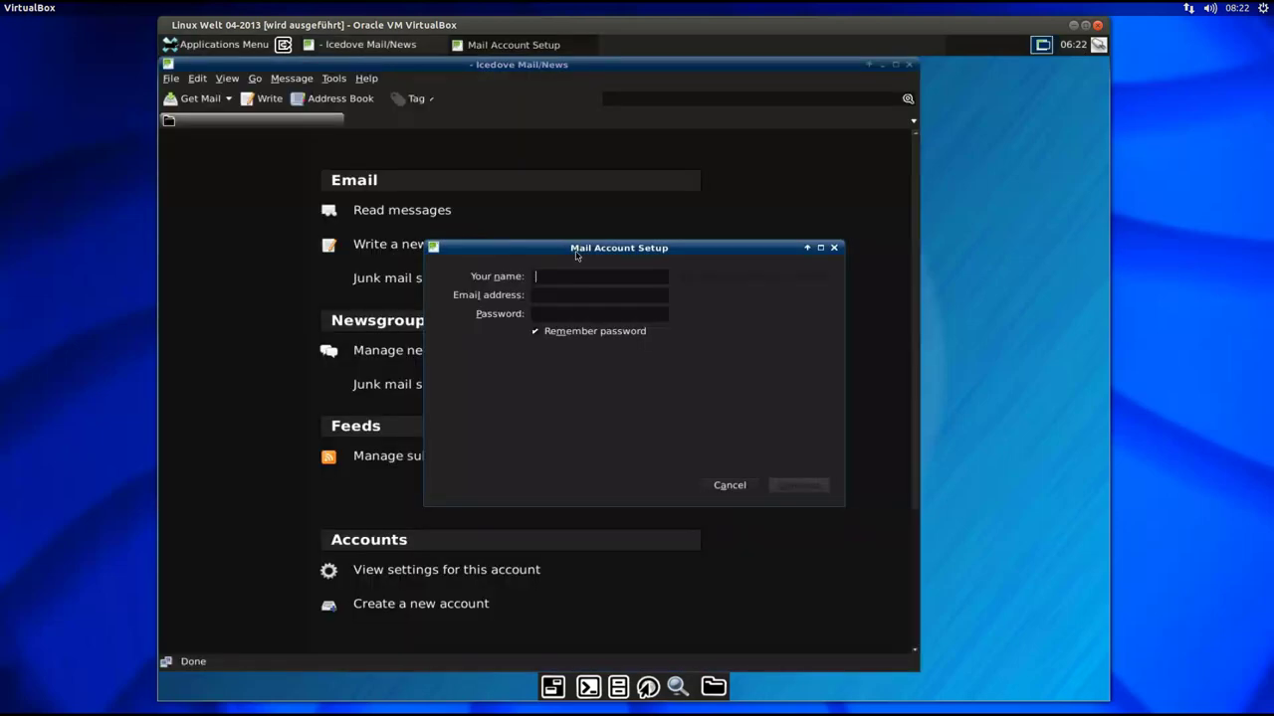
click(732, 486)
drag(688, 68, 798, 82)
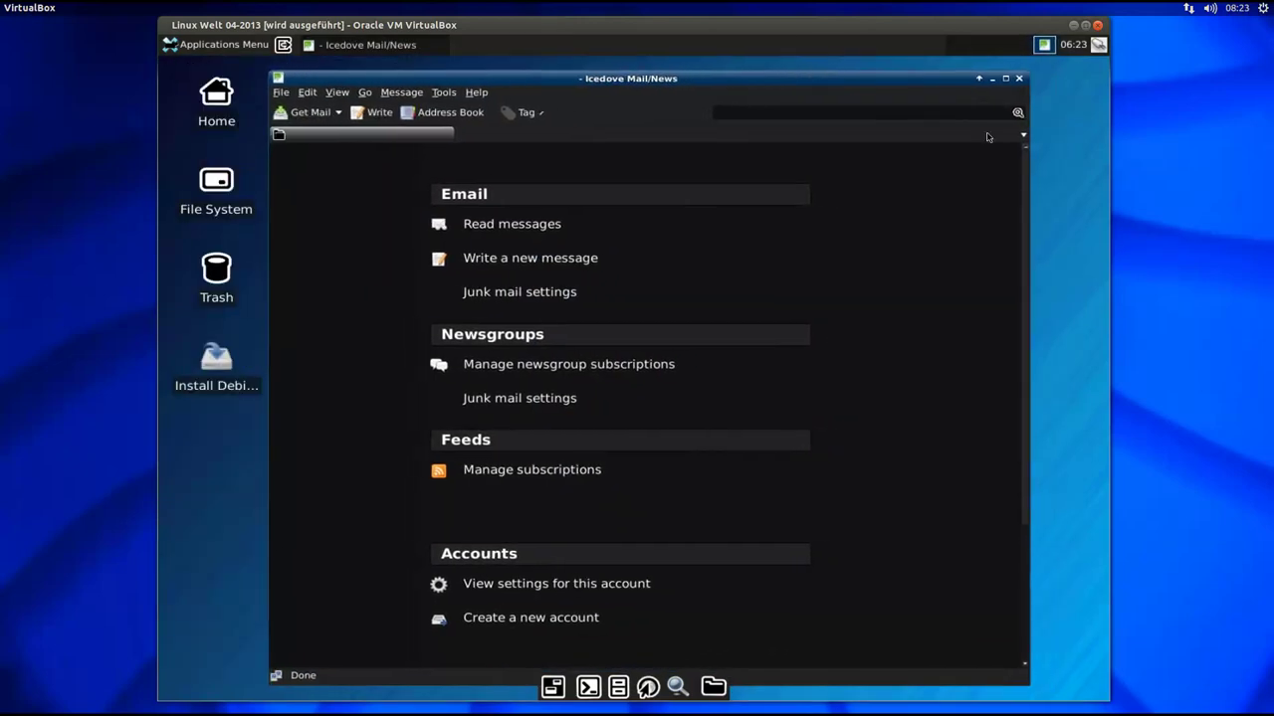
click(1018, 77)
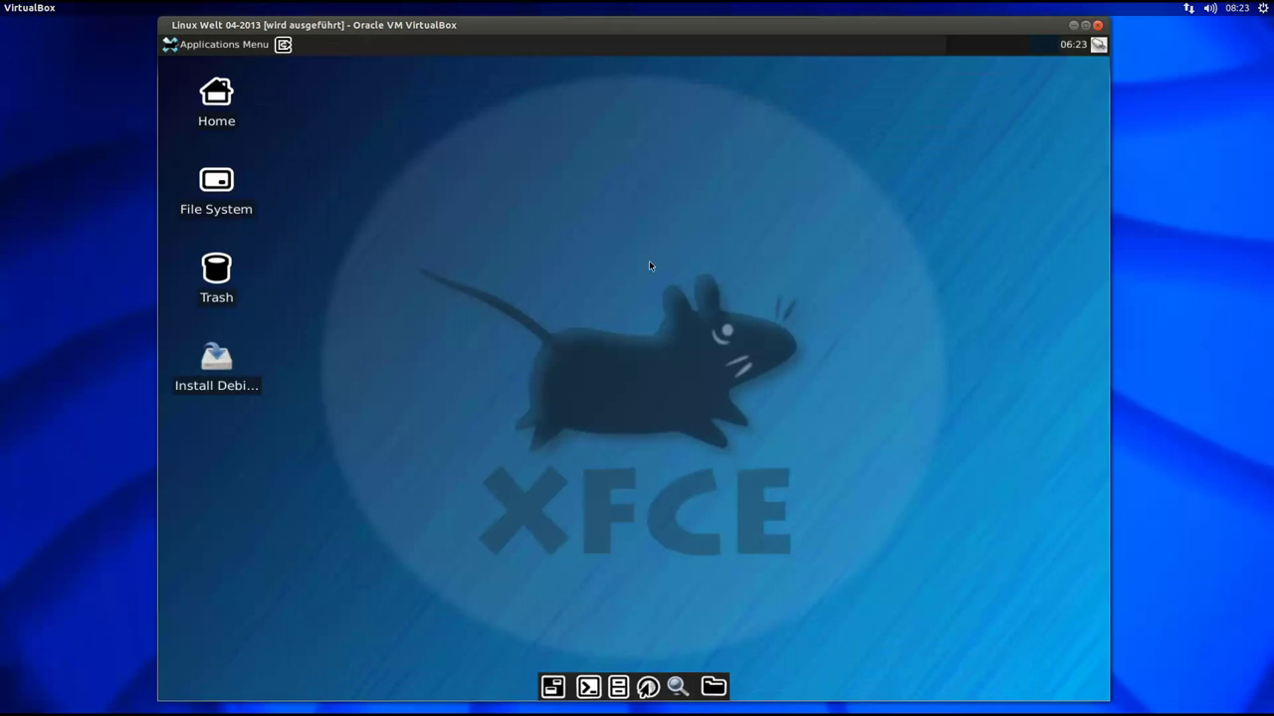
drag(624, 20, 626, 21)
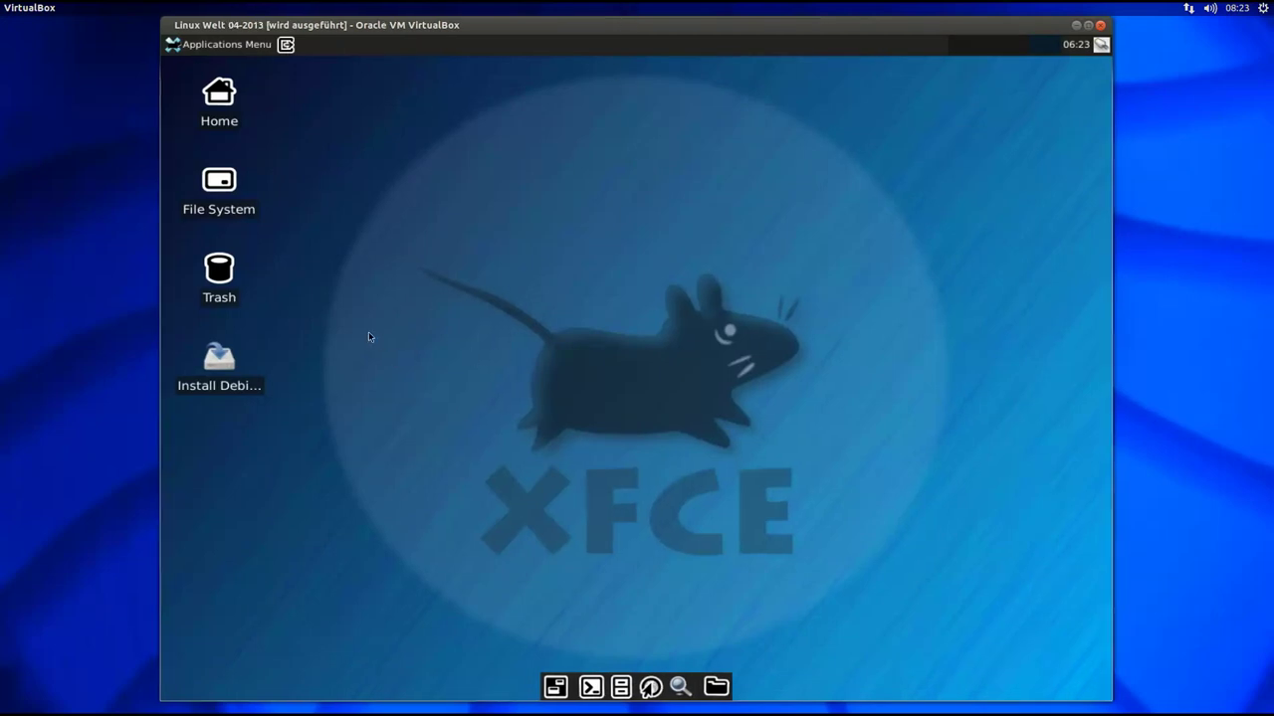
Step: View the general information and credits in the About Xfce window, and close it
click(220, 46)
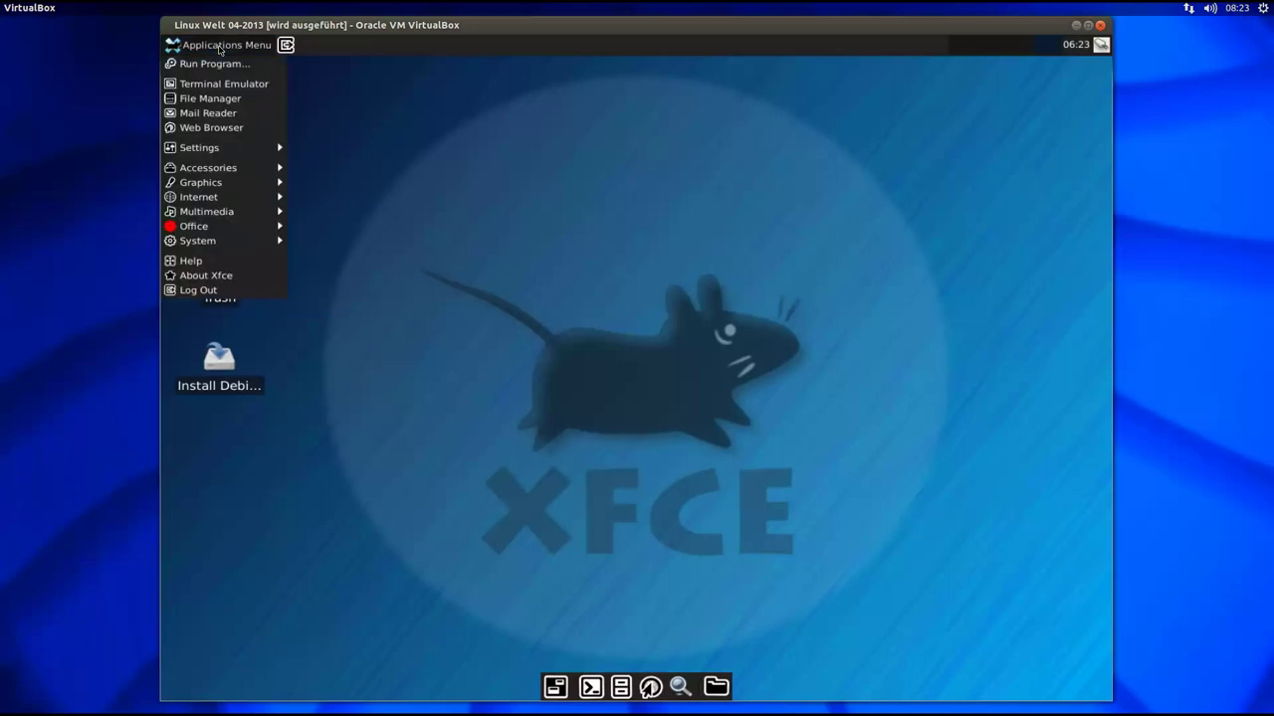
click(231, 276)
drag(568, 230, 569, 187)
click(510, 247)
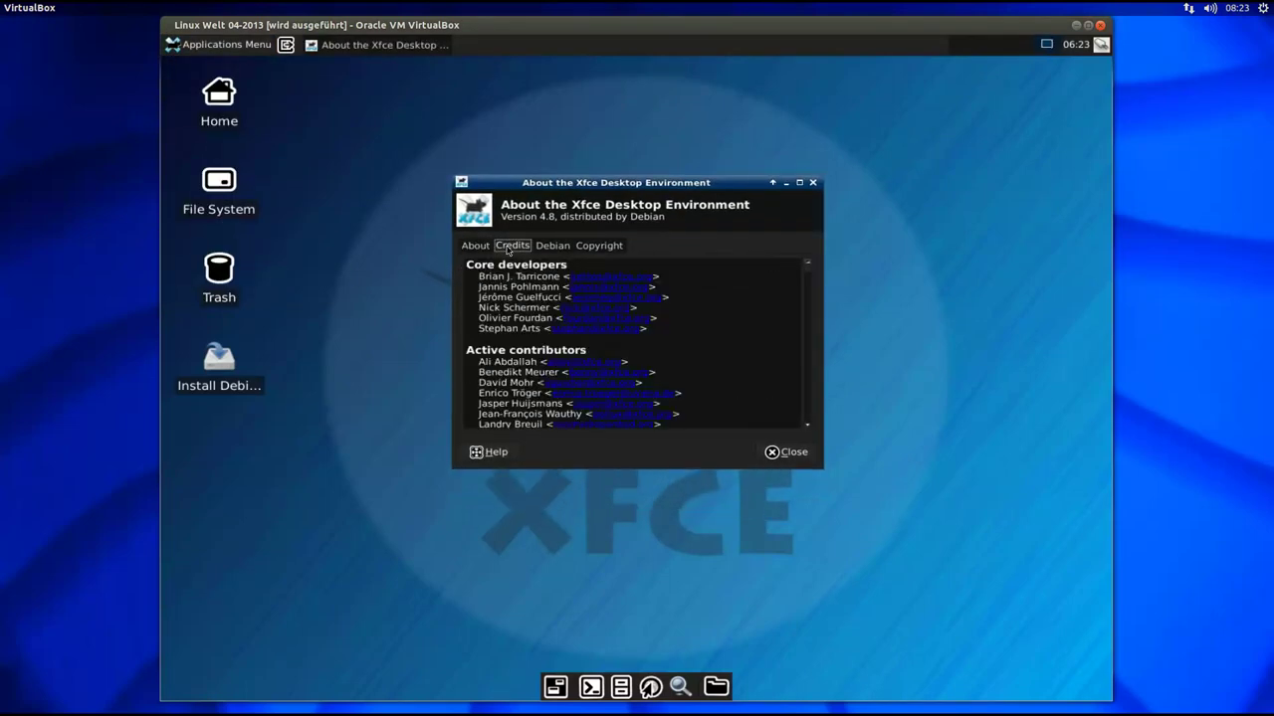
click(475, 246)
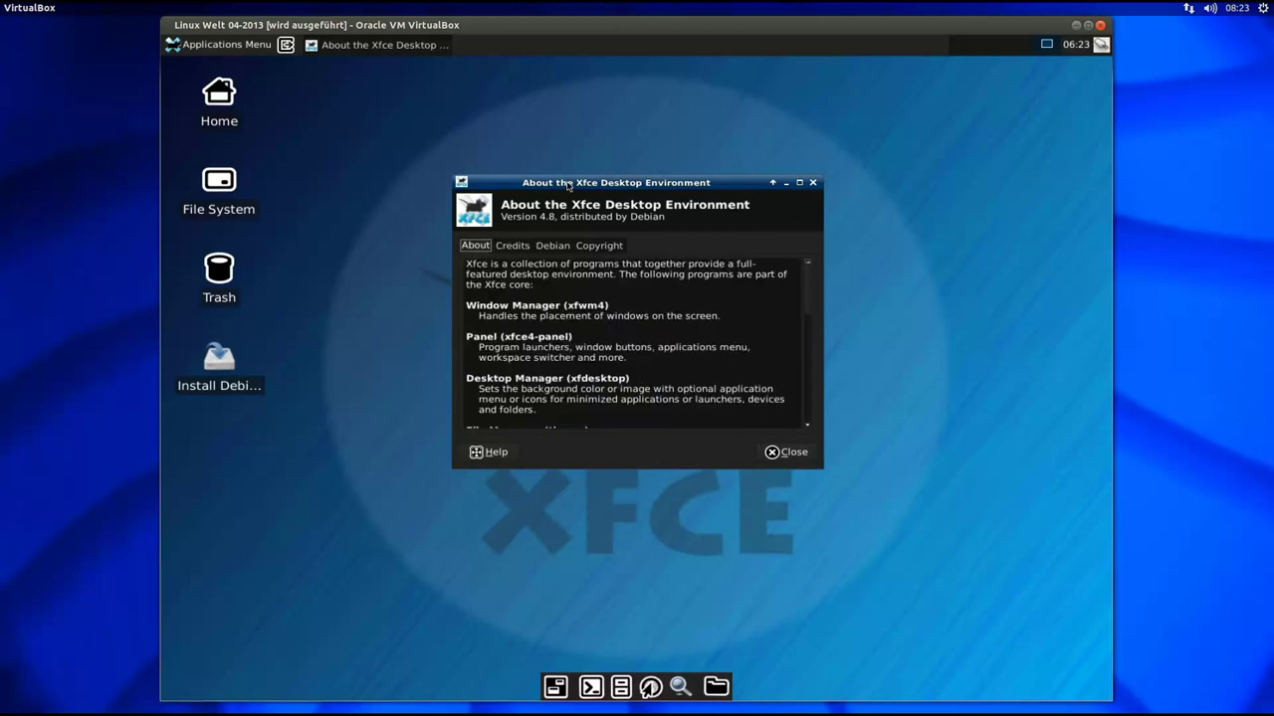
drag(571, 186, 571, 196)
click(812, 191)
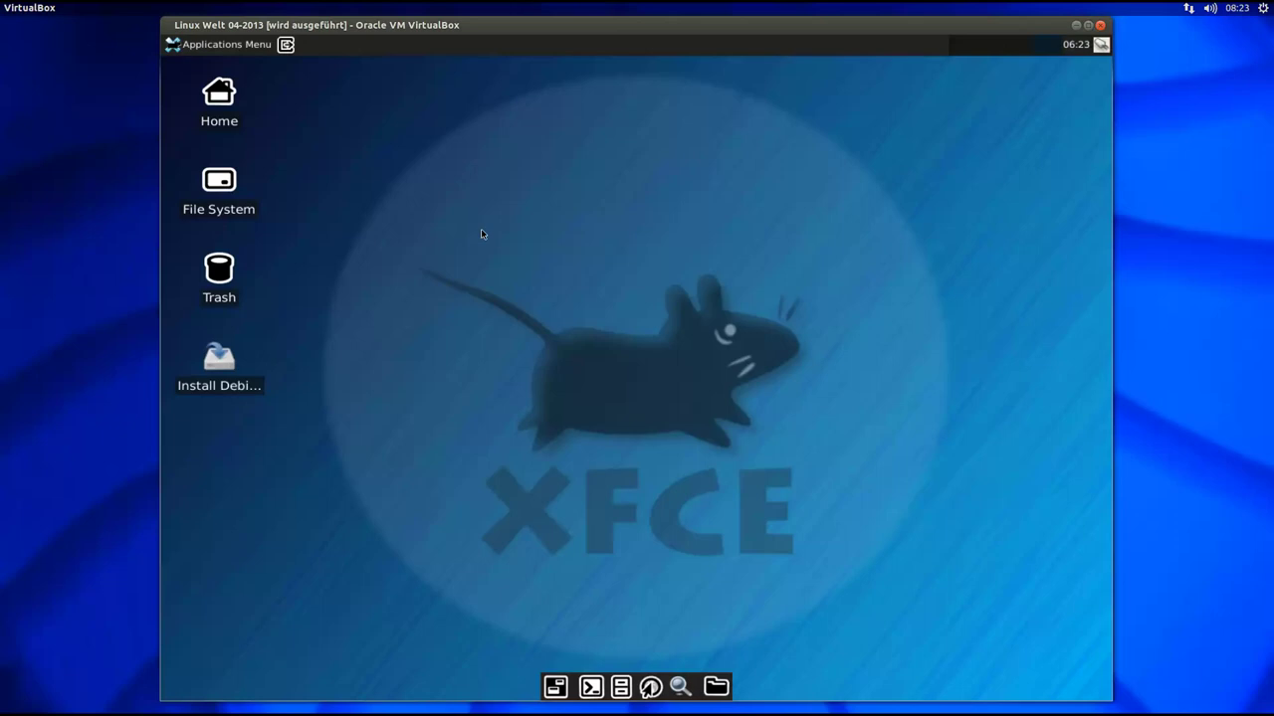
Step: Restart the live system from the log-out dialog, keeping the session saved for future logins
click(244, 48)
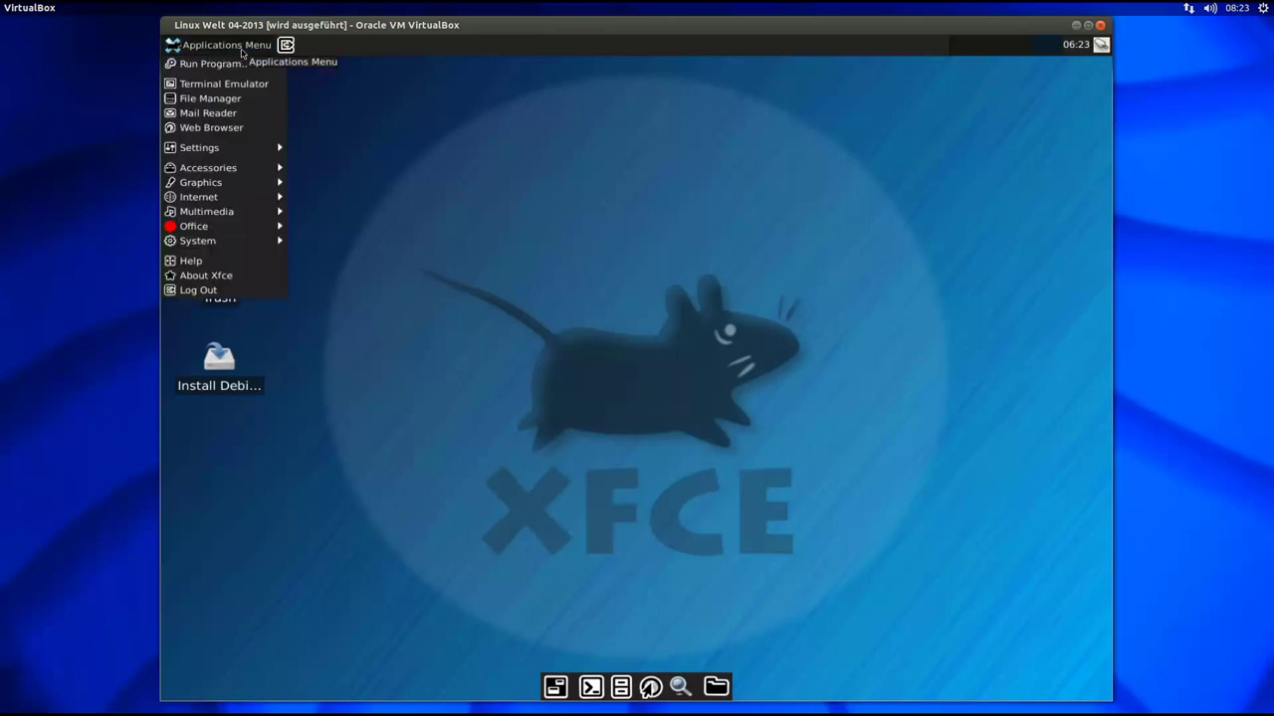
click(232, 291)
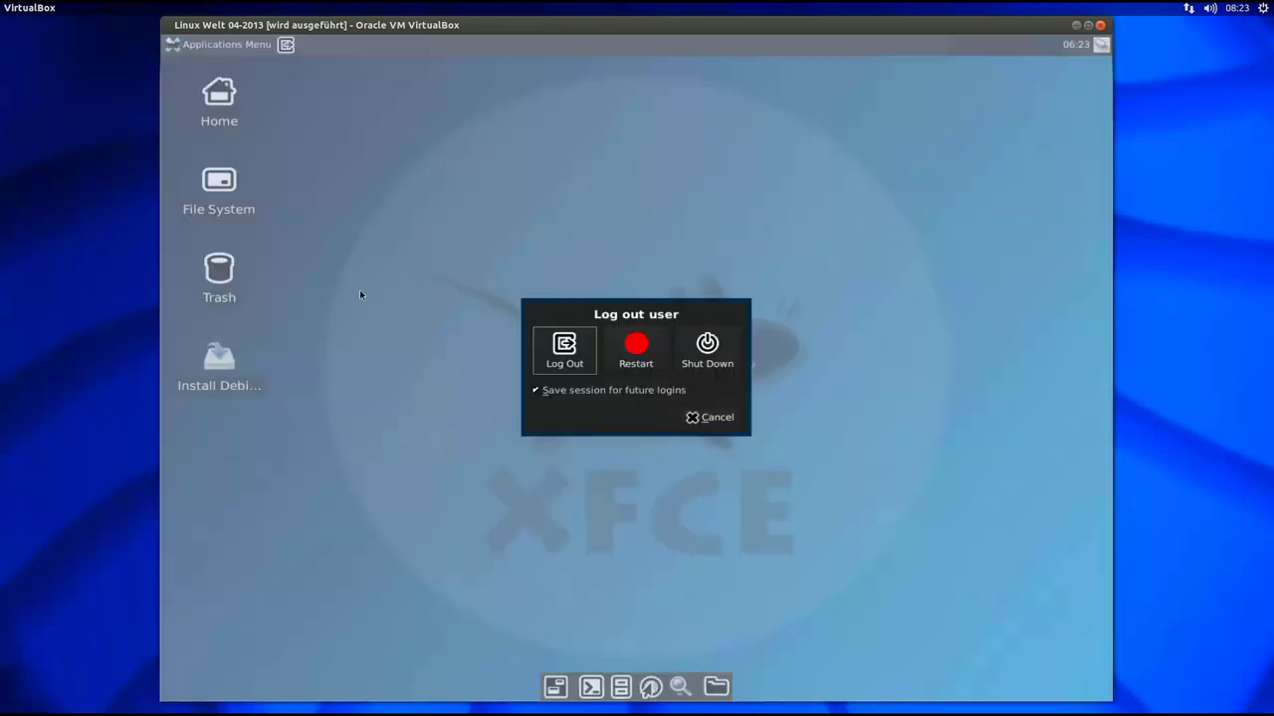
click(637, 350)
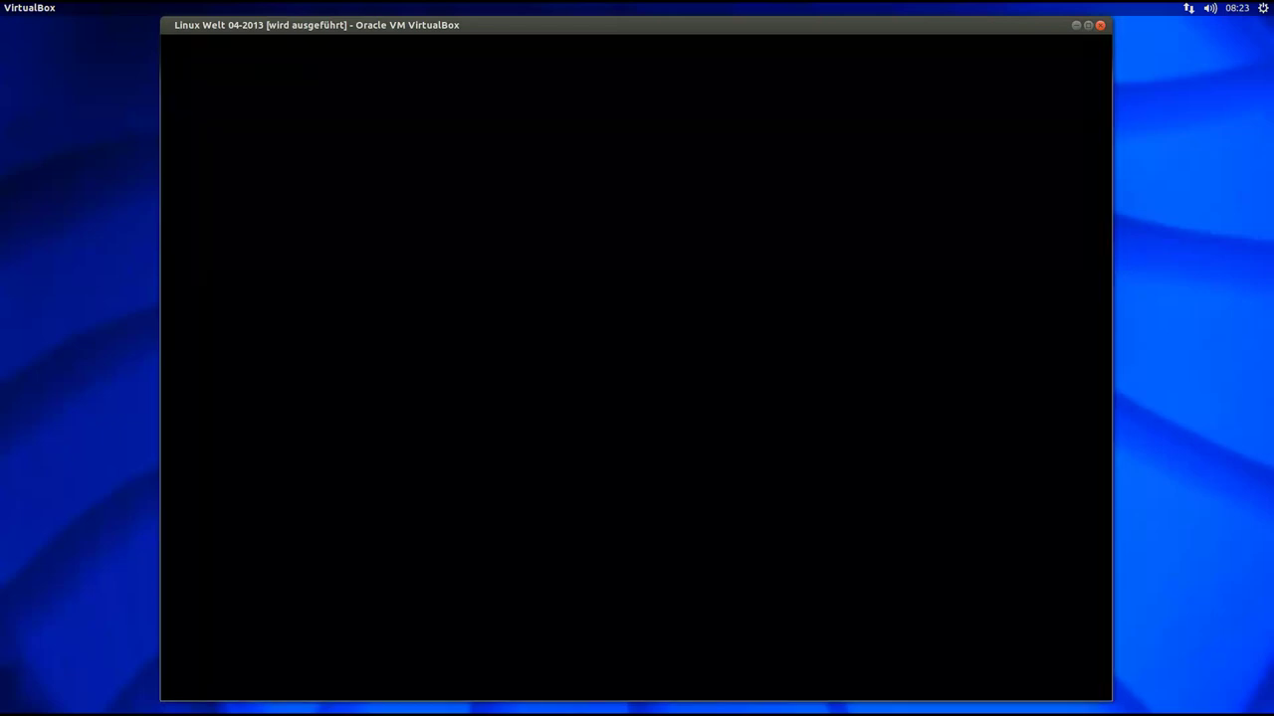